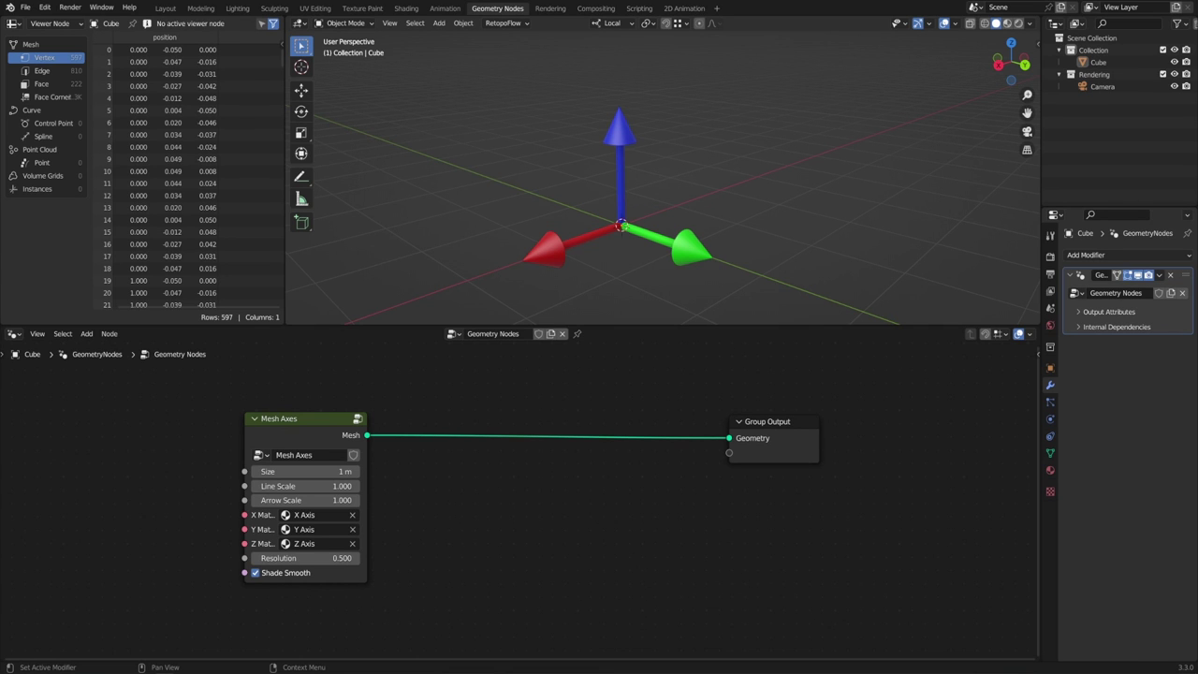
# - Show the cube's object transform properties and examine the available rotation modes, keeping XYZ Euler
pyautogui.click(1050, 368)
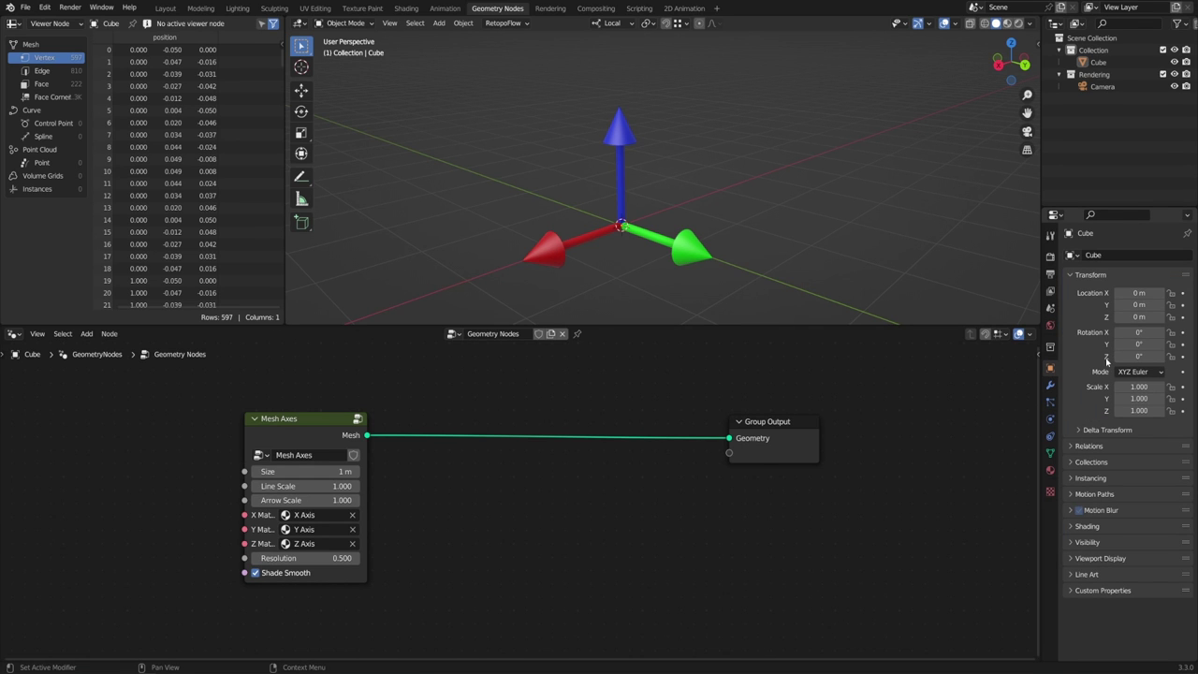
pyautogui.click(1138, 372)
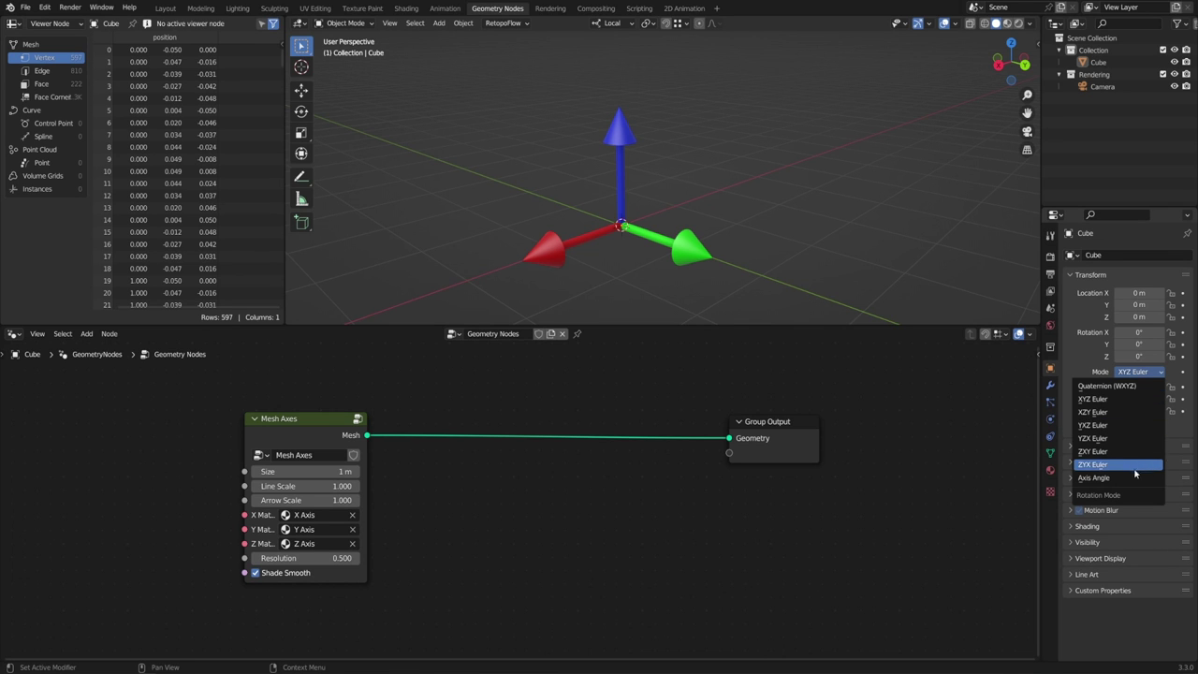
pyautogui.click(1088, 369)
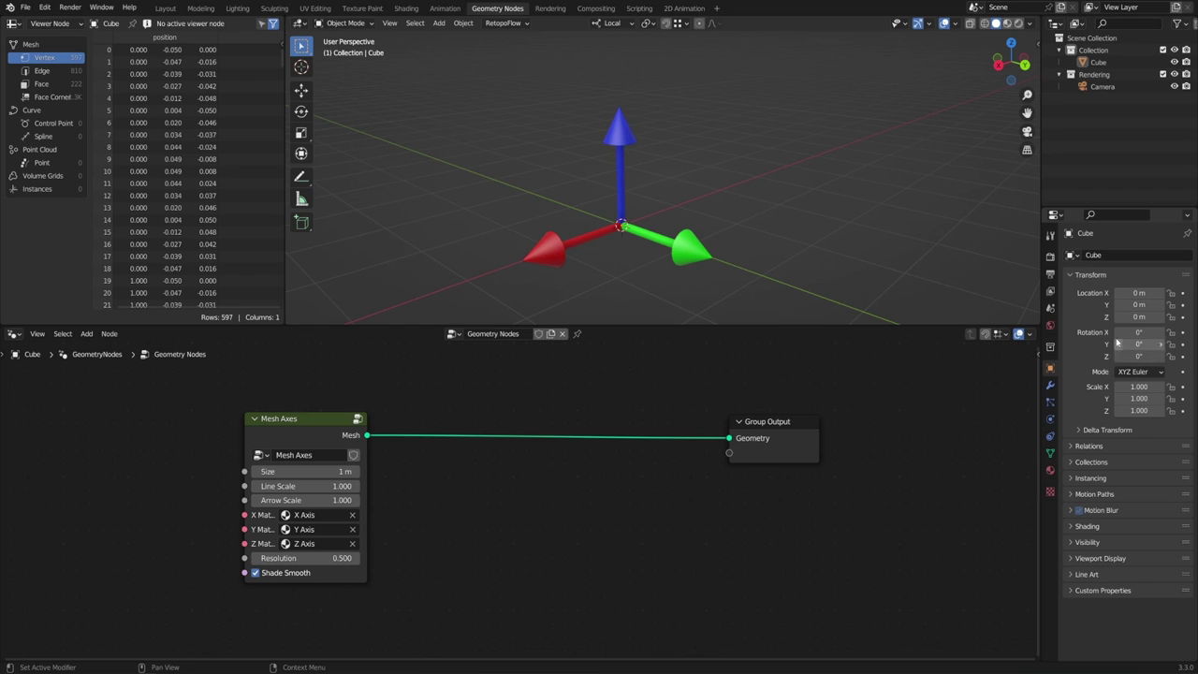
# - Rotate the cube to about -24.6° around Z and change its rotation mode to ZXY Euler
pyautogui.moveTo(1140, 333); pyautogui.dragTo(1133, 356)
pyautogui.click(1150, 332)
pyautogui.write('0')
pyautogui.press('Return')
pyautogui.click(1136, 371)
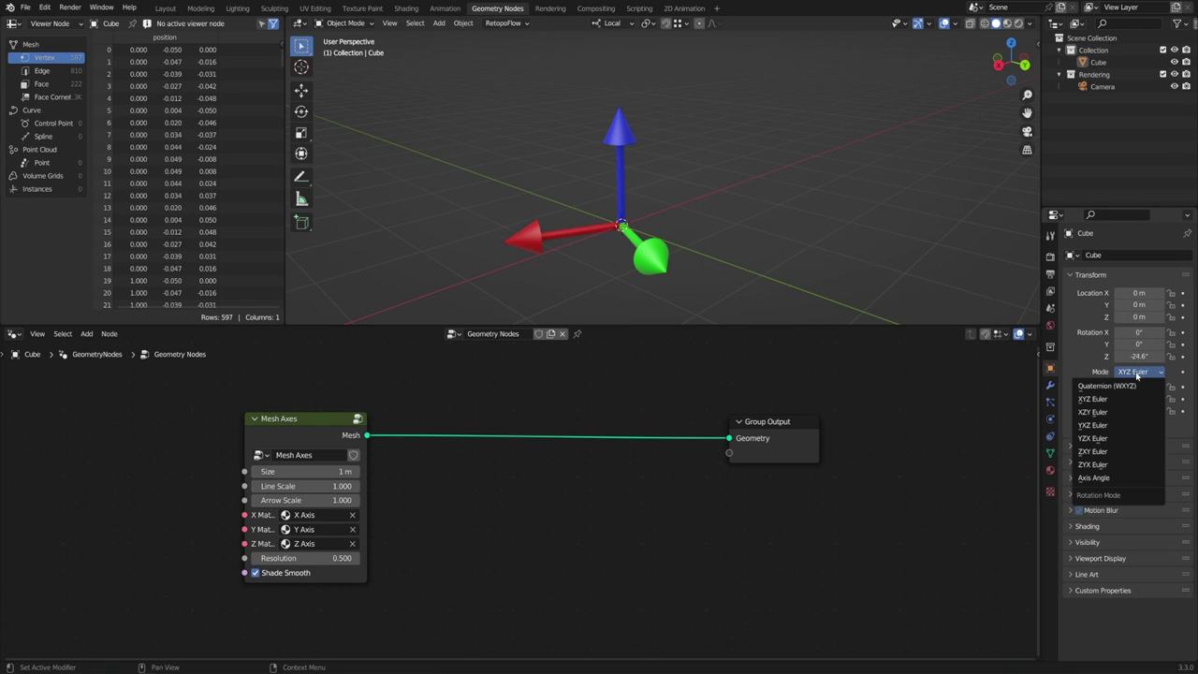
pyautogui.click(1100, 454)
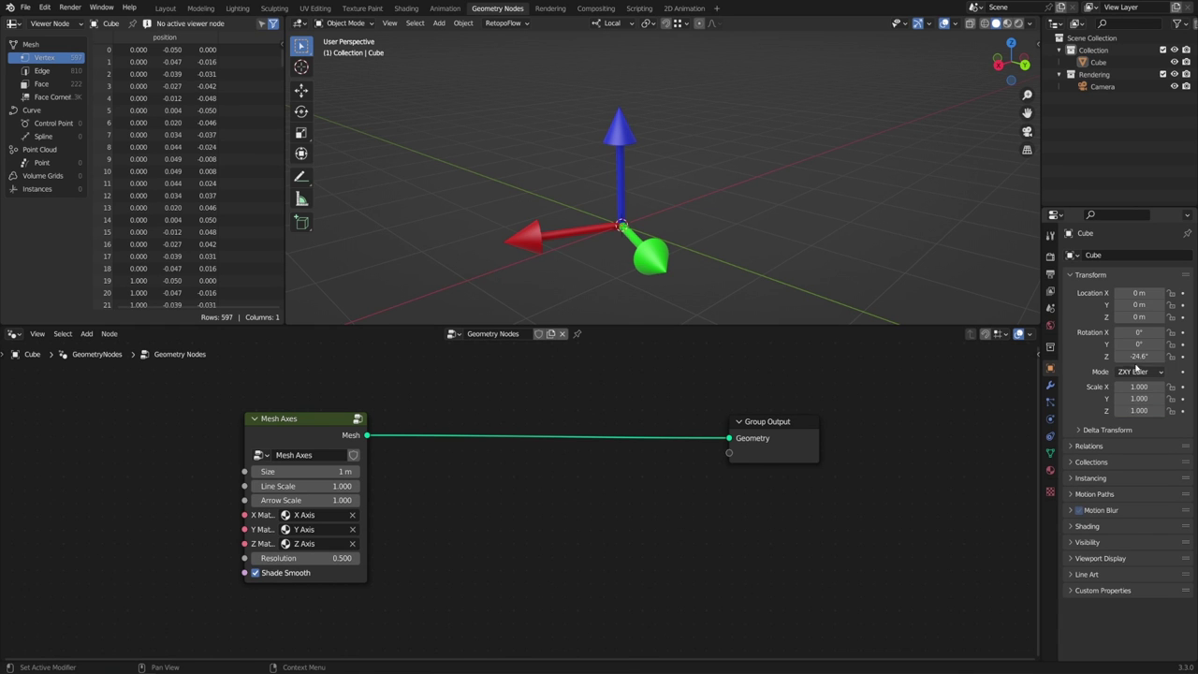
# - Rotate the cube to a negative angle around Y and change its rotation mode to YXZ Euler
pyautogui.moveTo(1139, 344); pyautogui.dragTo(1103, 344)
pyautogui.click(1137, 372)
pyautogui.click(1097, 430)
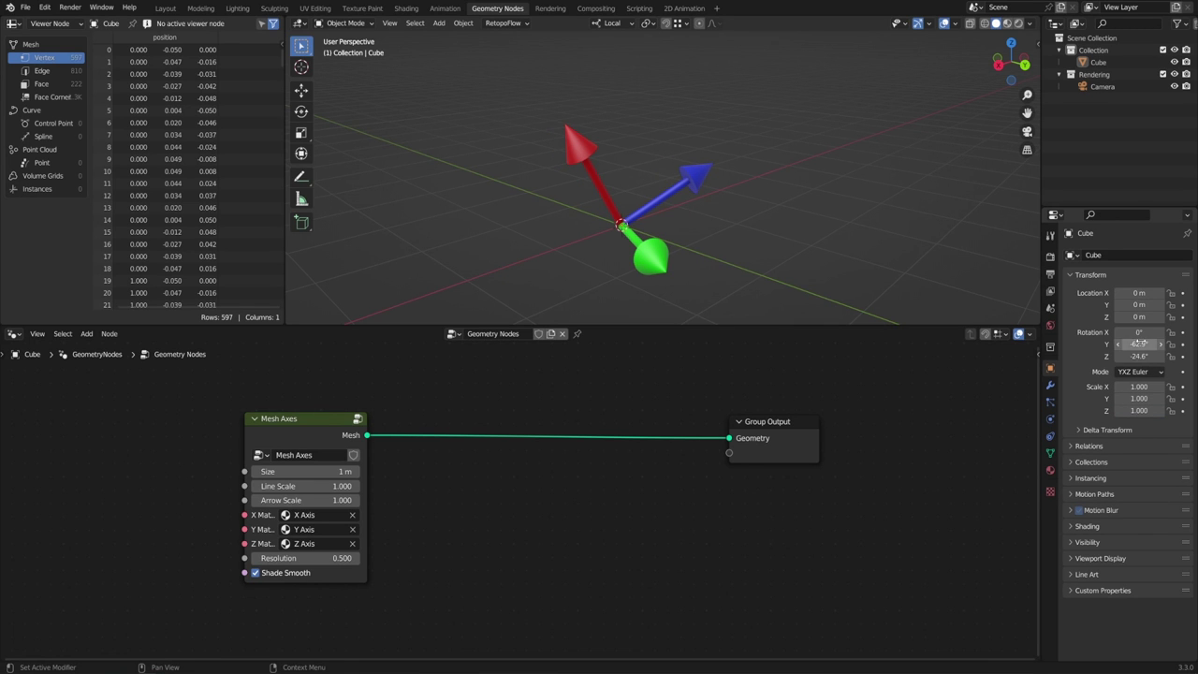
# - Reset the cube's rotation to 0° on the Y and Z axes
pyautogui.moveTo(1139, 344); pyautogui.dragTo(1140, 356)
pyautogui.write('0')
pyautogui.press('Return')
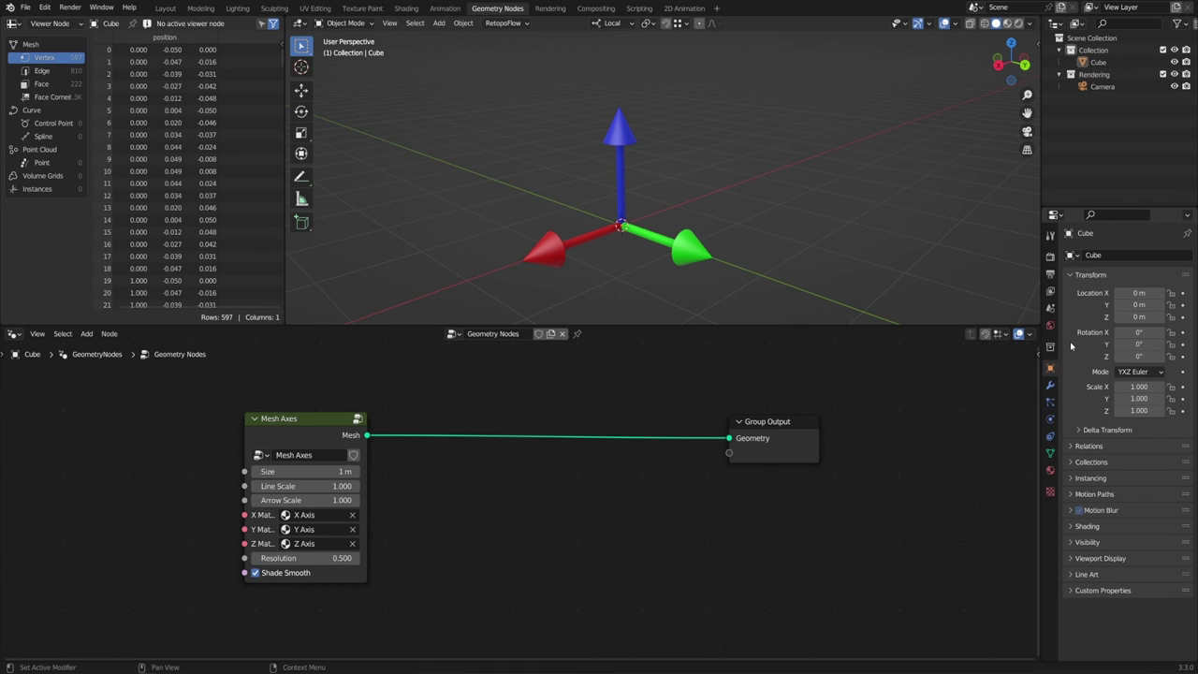
# - Move the cube to about X 1.95 m, Y -88 cm, Z 1.66 m and annotate an arrow from the world origin to it
pyautogui.moveTo(1144, 293); pyautogui.dragTo(1166, 316)
pyautogui.moveTo(753, 207); pyautogui.dragTo(667, 263, button='middle')
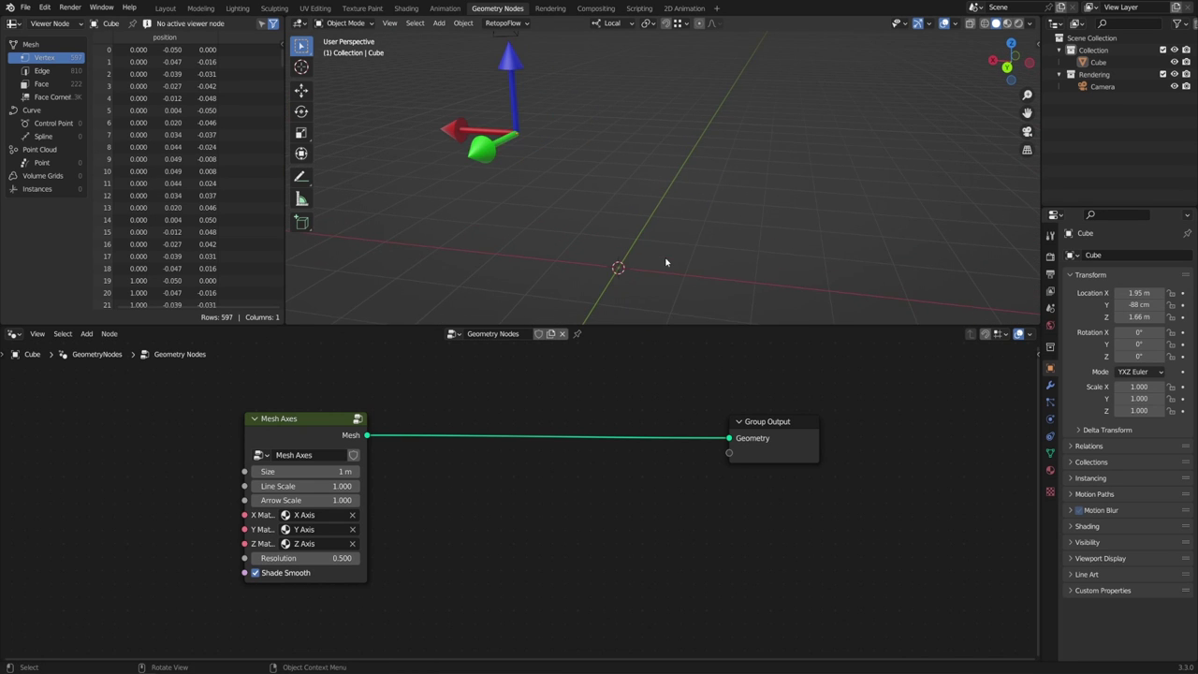
pyautogui.click(302, 176)
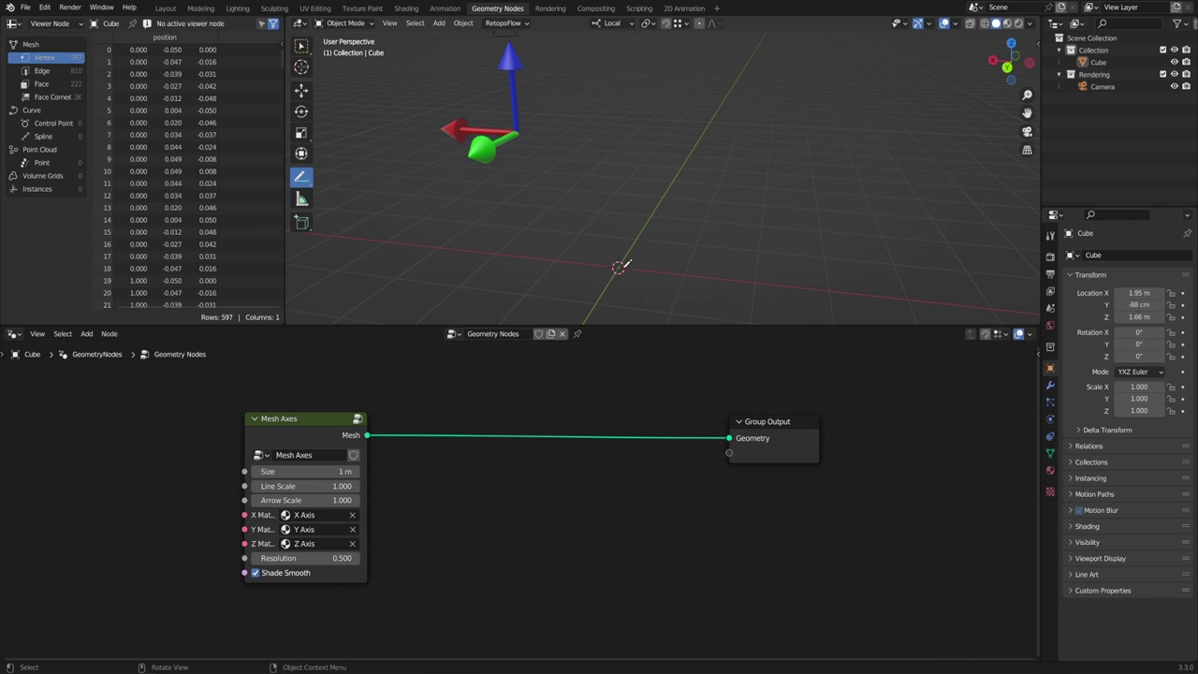
pyautogui.moveTo(620, 267); pyautogui.dragTo(521, 131)
# - Add an Align Euler to Vector node and place it below and beside the Mesh Axes node
pyautogui.moveTo(483, 548); pyautogui.dragTo(530, 496, button='middle')
pyautogui.scroll(-1, 535, 489)
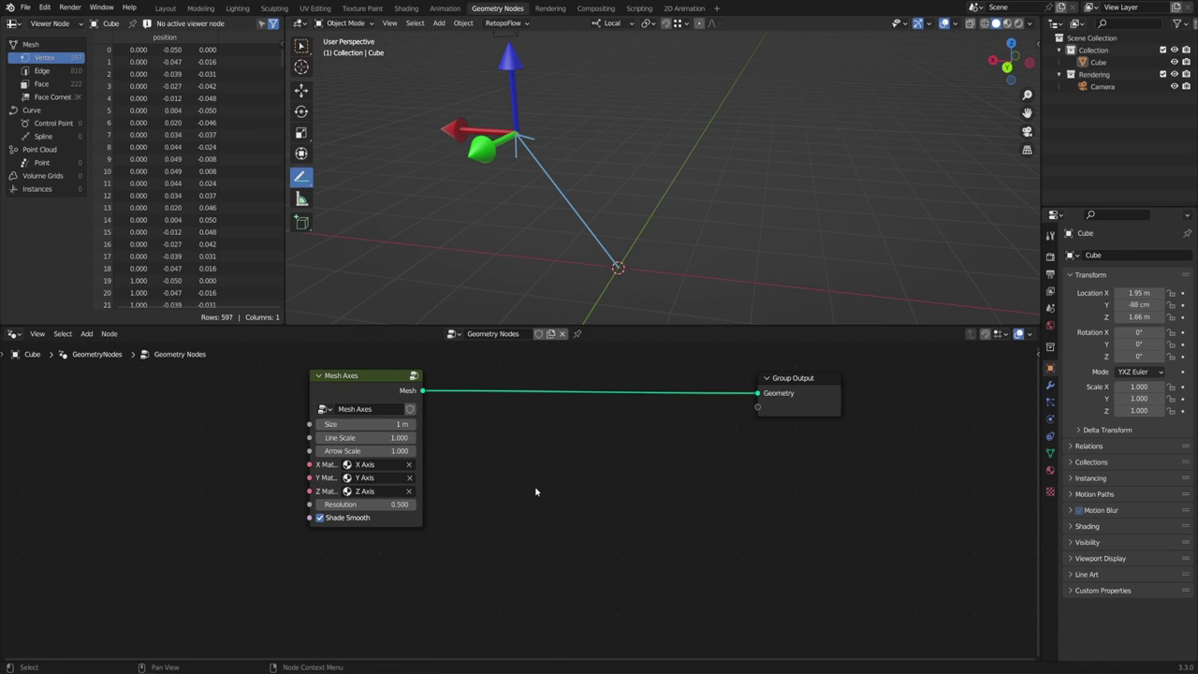
pyautogui.hotkey('shift', 'a')
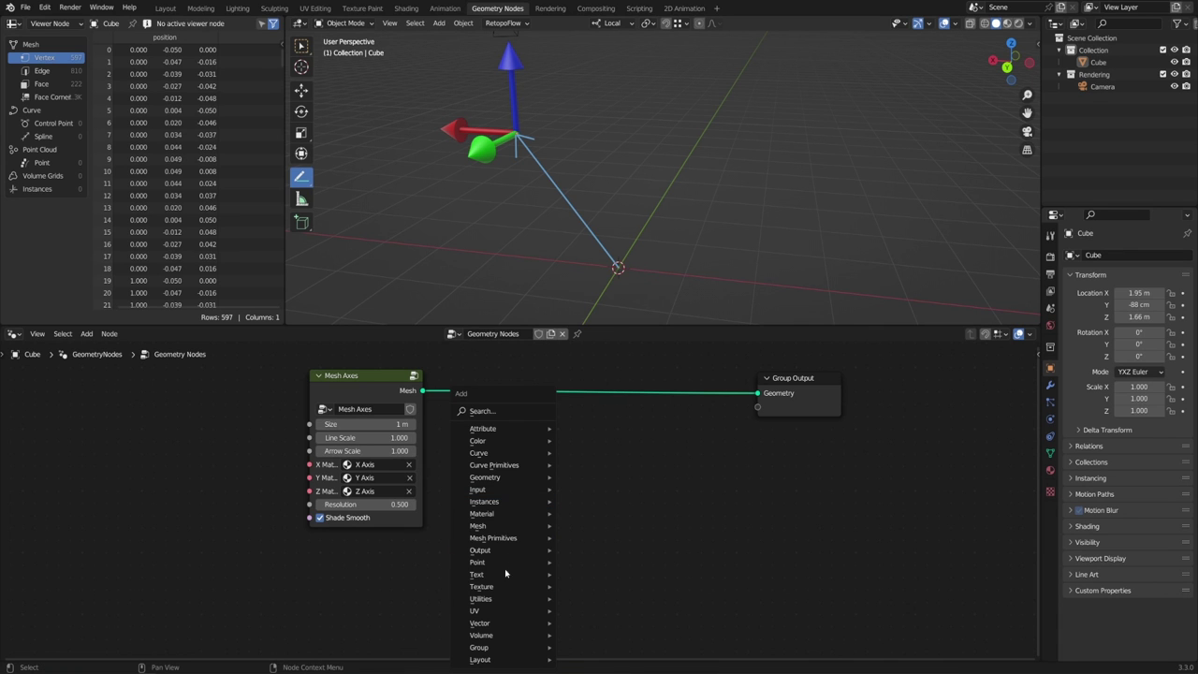
pyautogui.moveTo(496, 601)
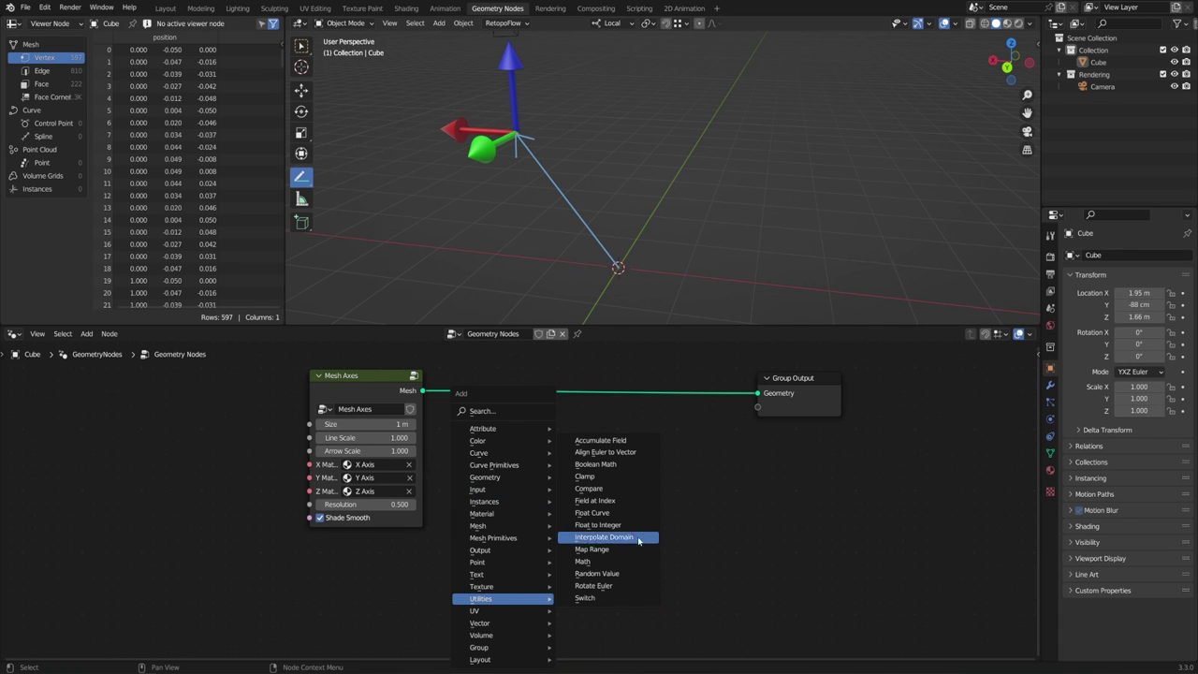
pyautogui.click(604, 452)
pyautogui.click(503, 477)
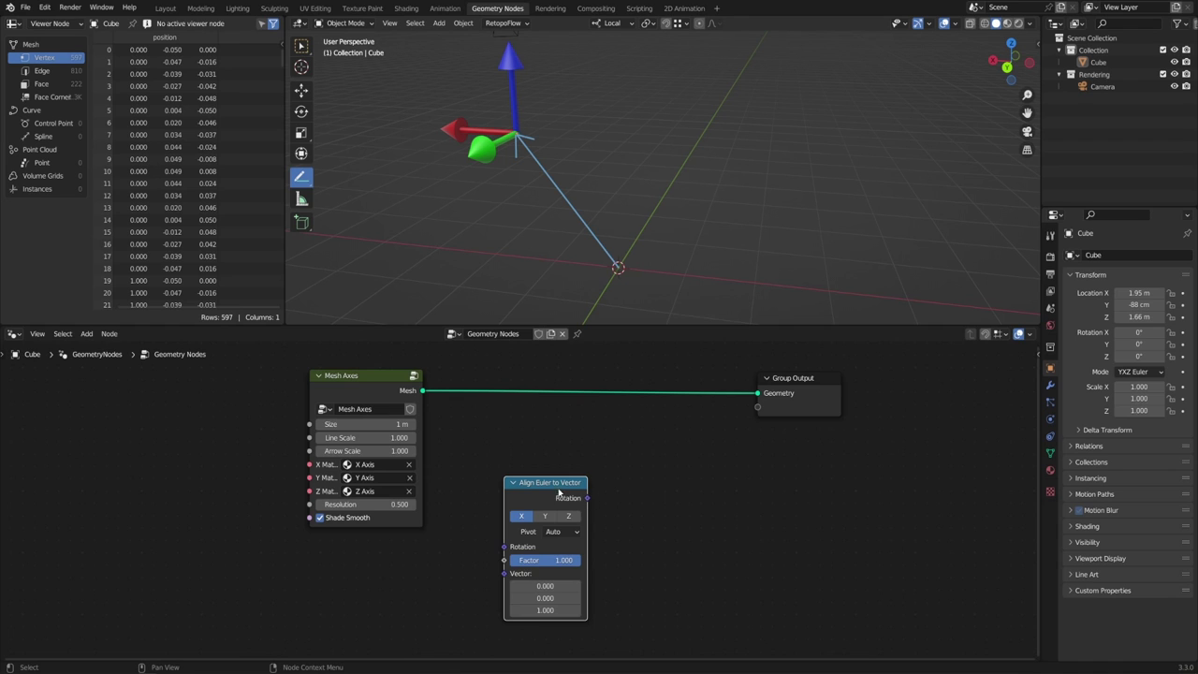
pyautogui.moveTo(560, 490); pyautogui.dragTo(532, 539)
pyautogui.scroll(-1, 659, 478)
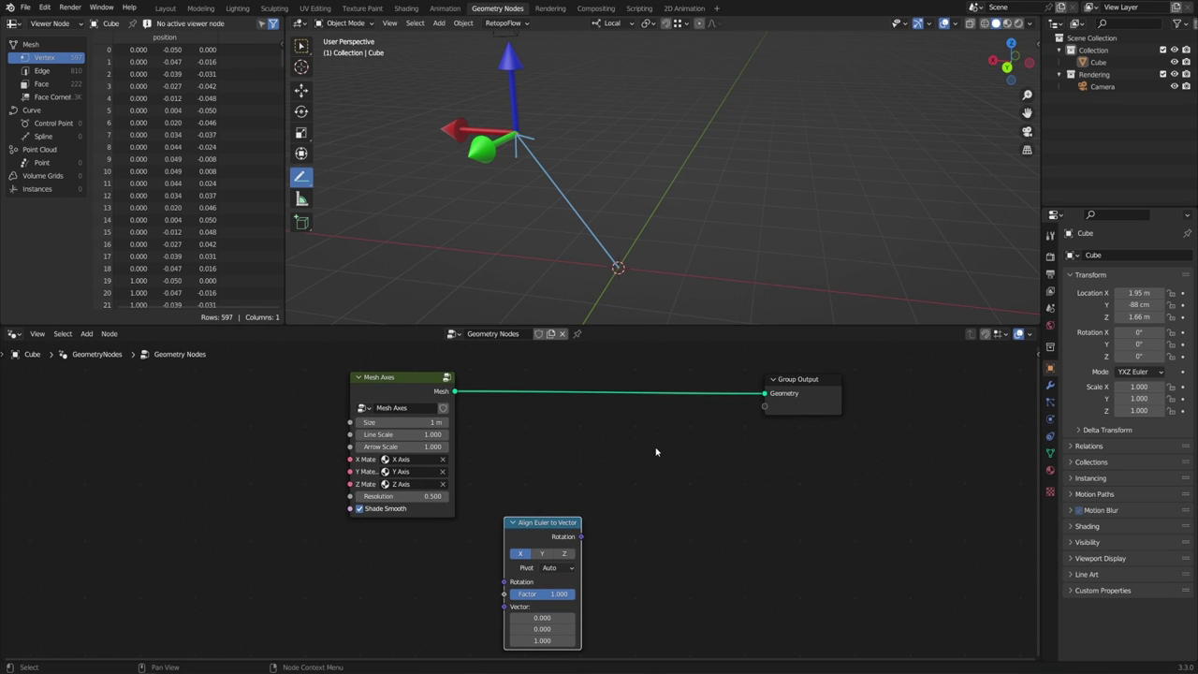
# - Add a Transform node that takes its geometry from the Mesh Axes mesh output
pyautogui.moveTo(455, 392); pyautogui.dragTo(618, 379)
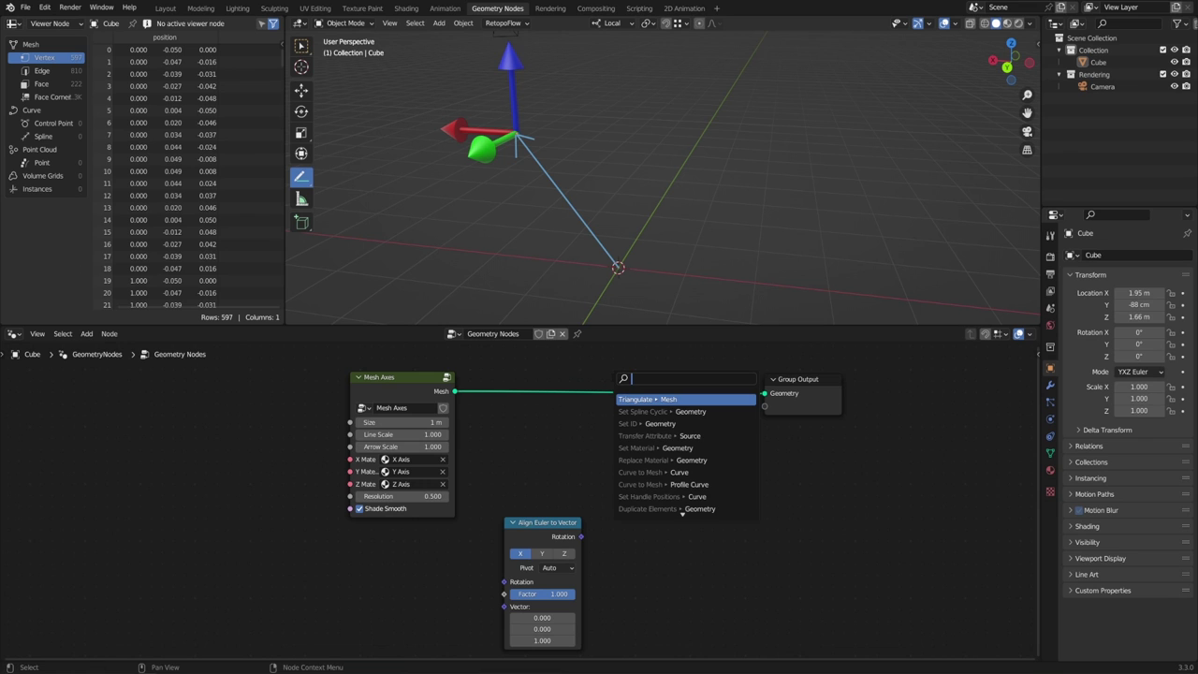
pyautogui.write('trans')
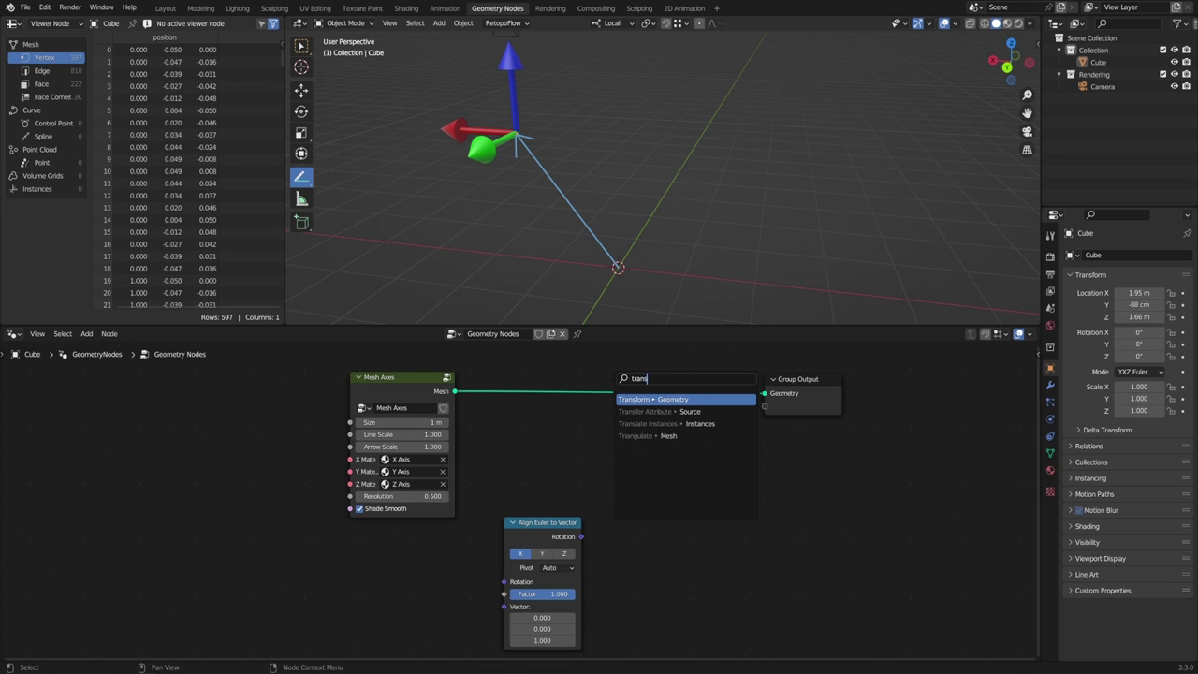
pyautogui.press('Return')
pyautogui.click(628, 423)
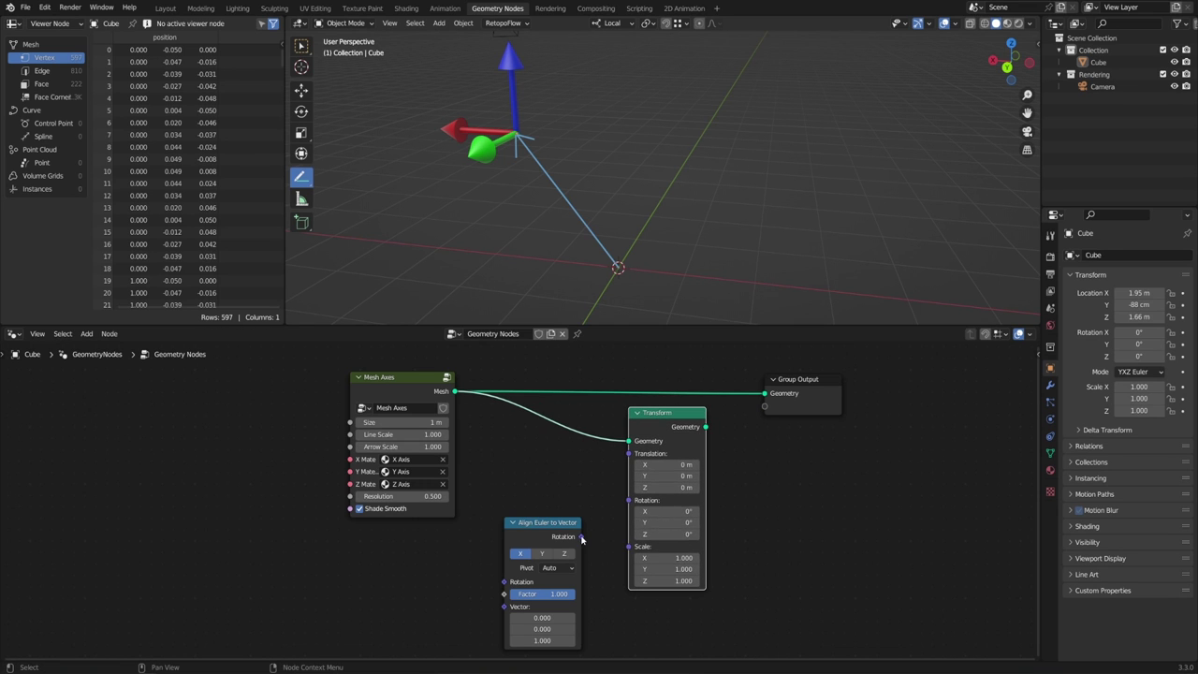
# - Link the Align Euler to Vector rotation to the Transform rotation, and the Transform geometry to the Group Output
pyautogui.moveTo(581, 540); pyautogui.dragTo(629, 501)
pyautogui.moveTo(706, 427); pyautogui.dragTo(769, 397)
pyautogui.scroll(-1, 706, 574)
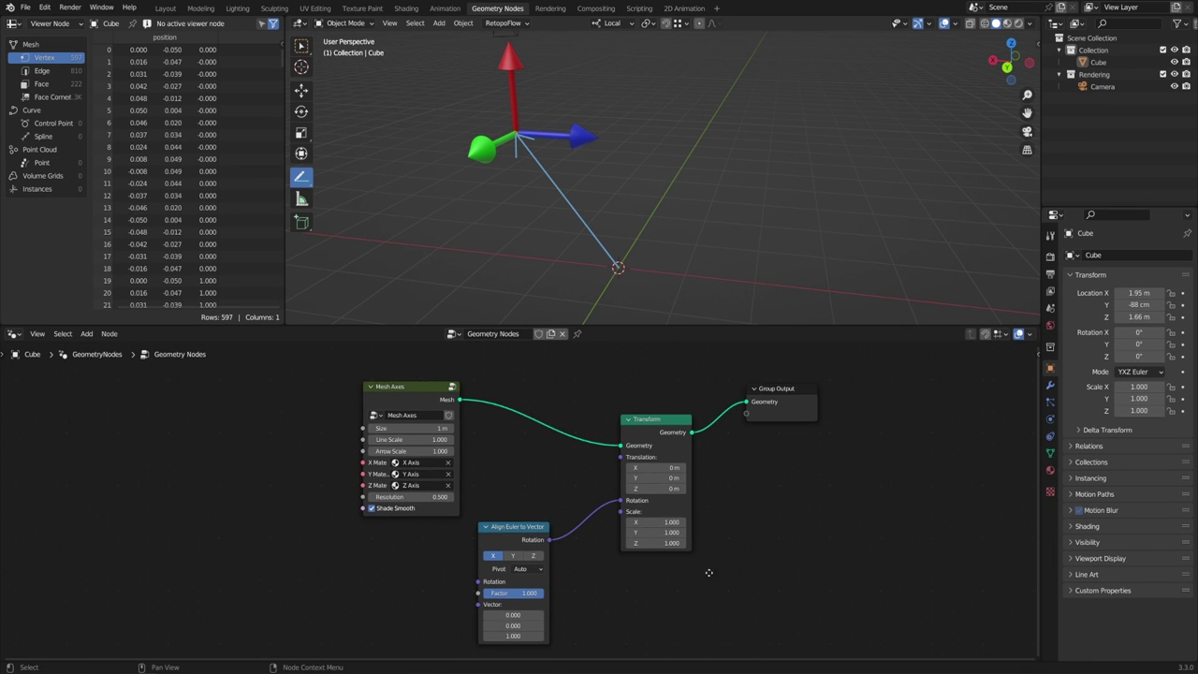
pyautogui.moveTo(707, 573); pyautogui.dragTo(738, 552, button='middle')
pyautogui.click(550, 521)
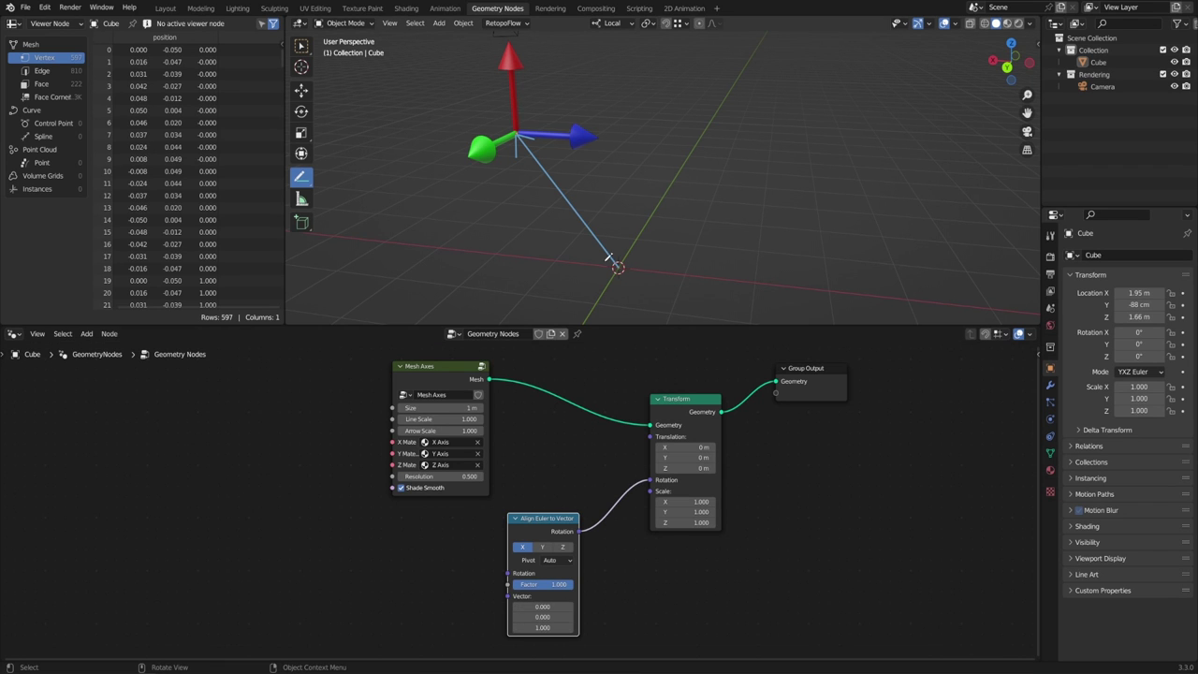
# - Erase the annotated arrow and, in the front view, draw a vertical arrow pointing up from the world origin
pyautogui.keyDown('ctrl'); pyautogui.moveTo(618, 265); pyautogui.dragTo(581, 175); pyautogui.keyUp('ctrl')
pyautogui.press('KP_1')
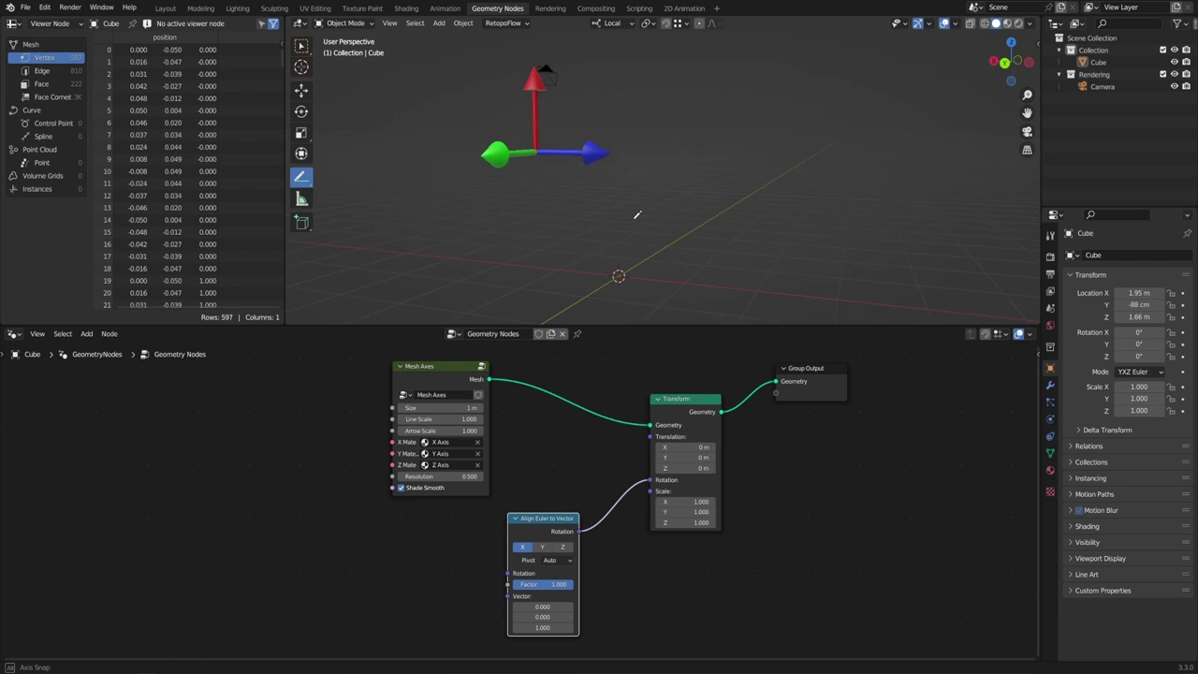
pyautogui.keyDown('shift'); pyautogui.moveTo(690, 246); pyautogui.dragTo(622, 243, button='middle'); pyautogui.keyUp('shift')
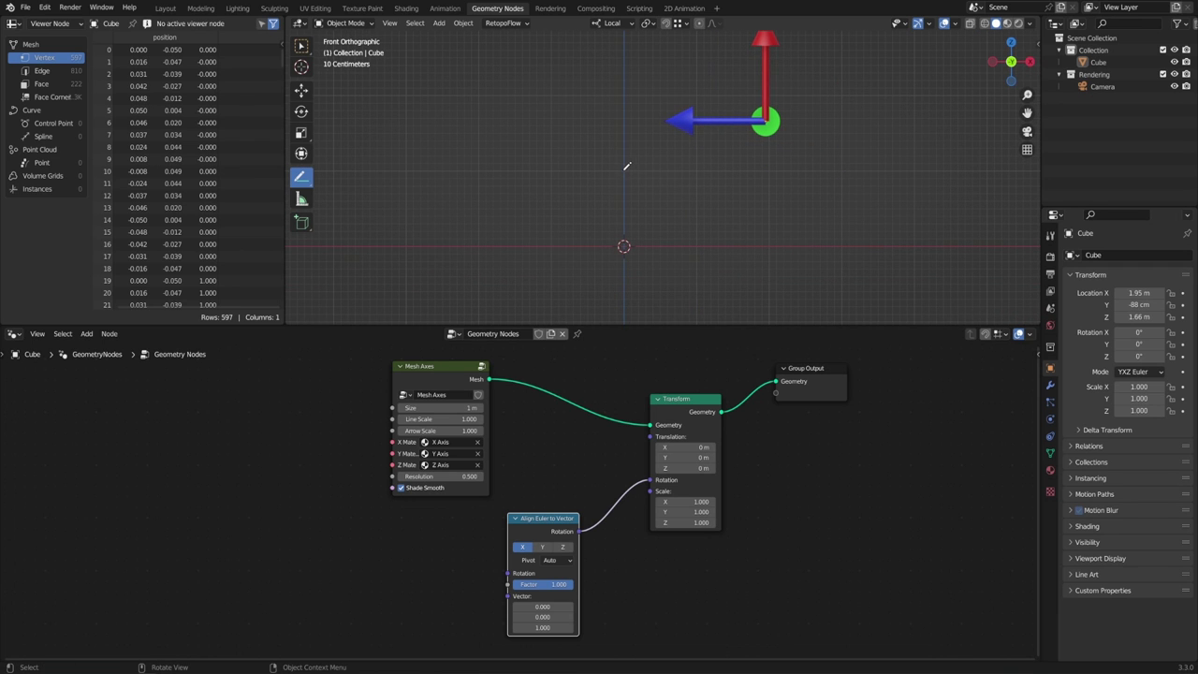
pyautogui.moveTo(617, 171); pyautogui.dragTo(632, 170)
pyautogui.moveTo(625, 245); pyautogui.dragTo(626, 172)
pyautogui.moveTo(548, 524); pyautogui.dragTo(541, 523)
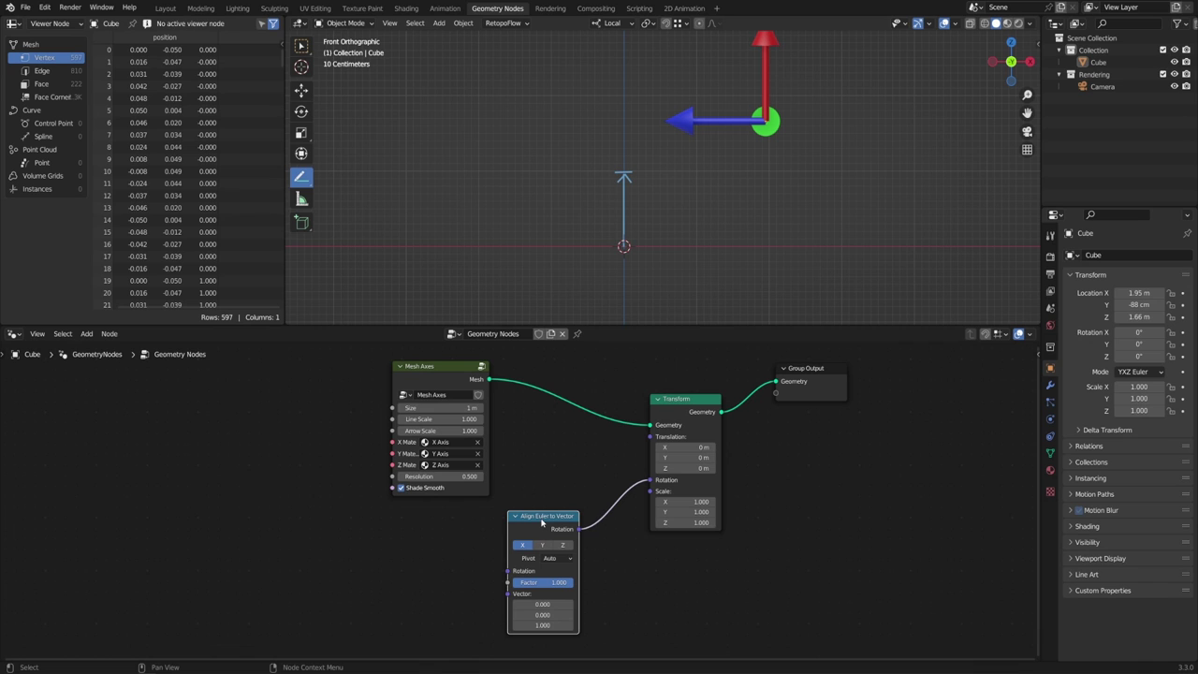
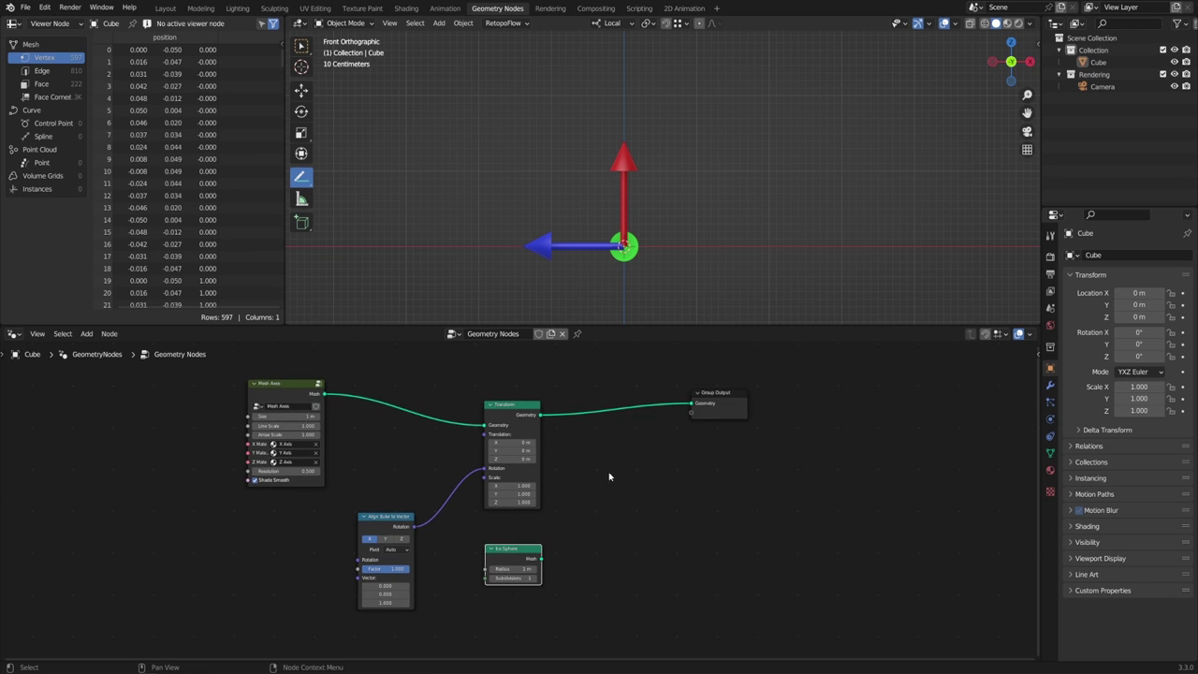
# - Combine the Transform and Ico Sphere outputs in a Join Geometry node linked to the Group Output, and space these nodes out
pyautogui.moveTo(540, 417); pyautogui.dragTo(620, 456)
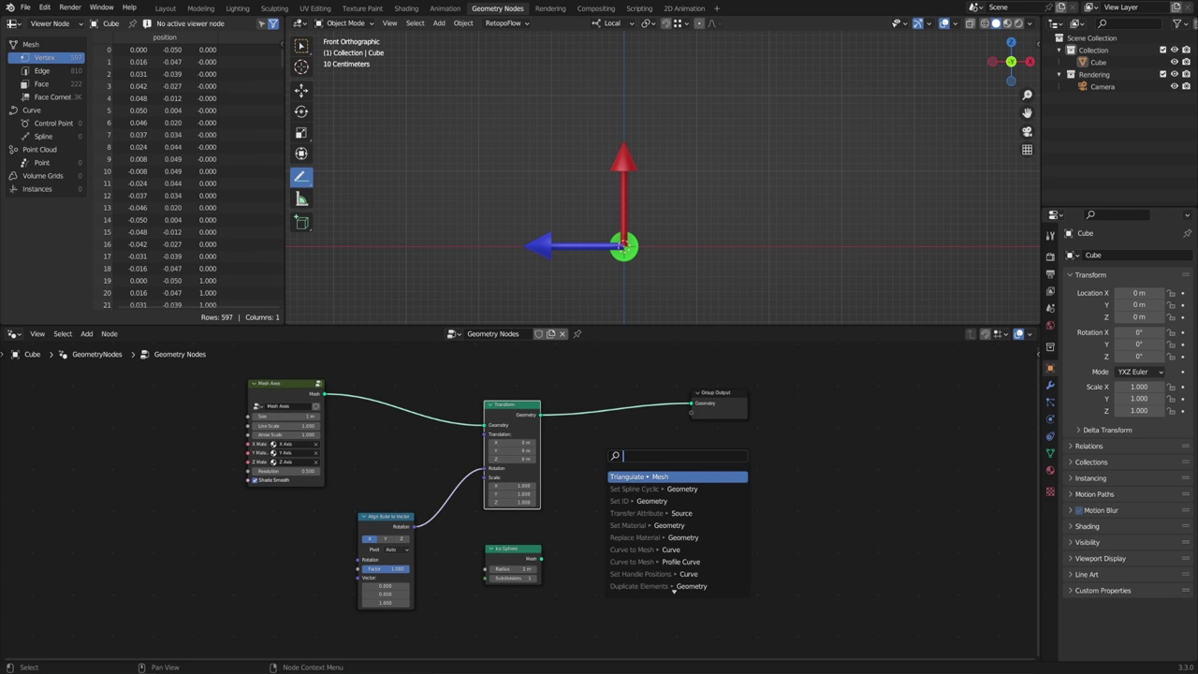
pyautogui.write('join')
pyautogui.press('Return')
pyautogui.click(622, 482)
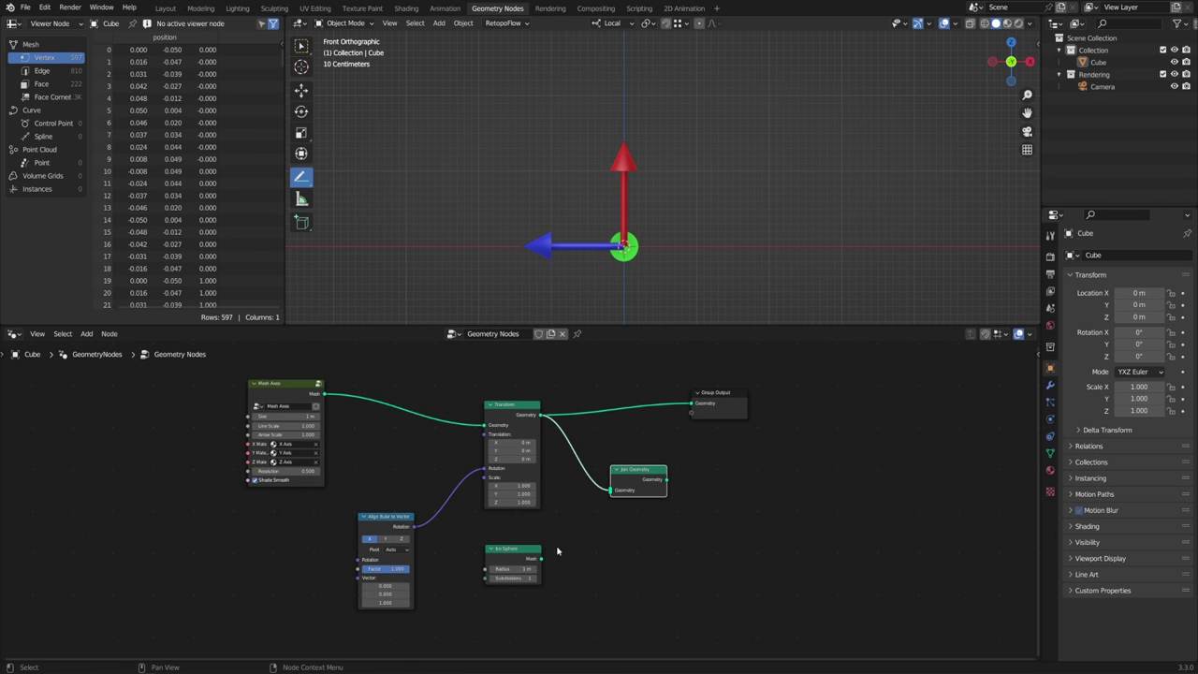
pyautogui.moveTo(542, 559); pyautogui.dragTo(610, 495)
pyautogui.keyDown('alt'); pyautogui.keyDown('shift'); pyautogui.click(666, 480); pyautogui.keyUp('shift'); pyautogui.keyUp('alt')
pyautogui.keyDown('alt'); pyautogui.keyDown('shift'); pyautogui.click(641, 479); pyautogui.keyUp('shift'); pyautogui.keyUp('alt')
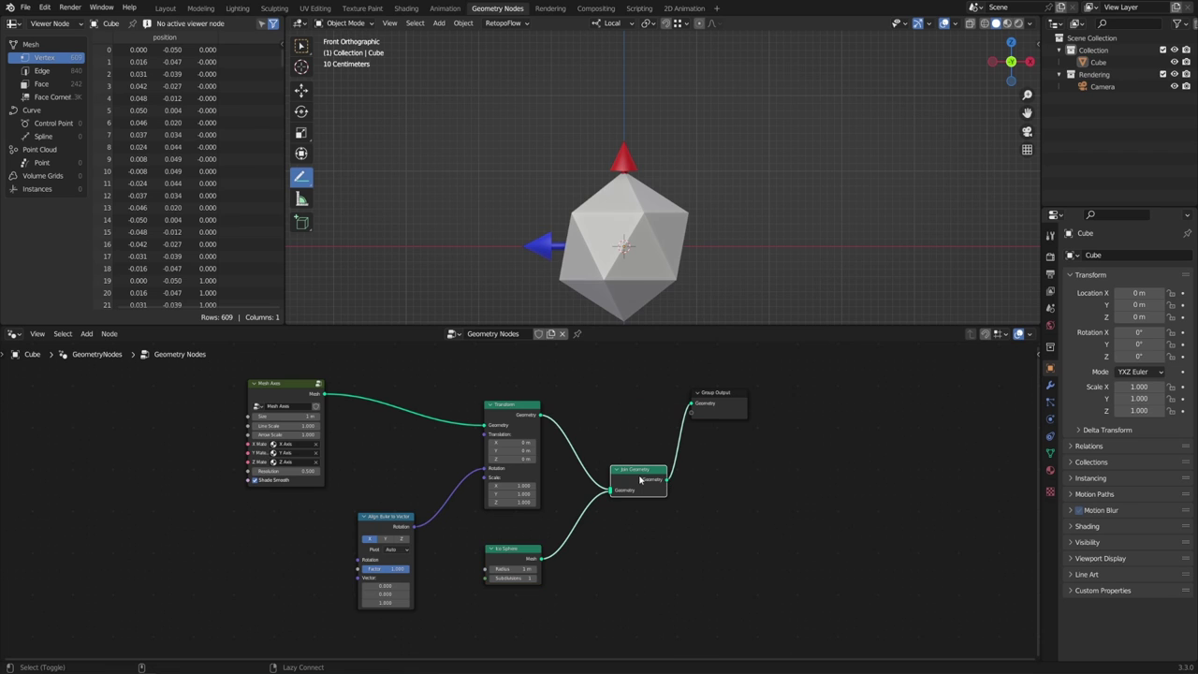
pyautogui.moveTo(730, 406); pyautogui.dragTo(857, 429)
pyautogui.moveTo(633, 482); pyautogui.dragTo(708, 451)
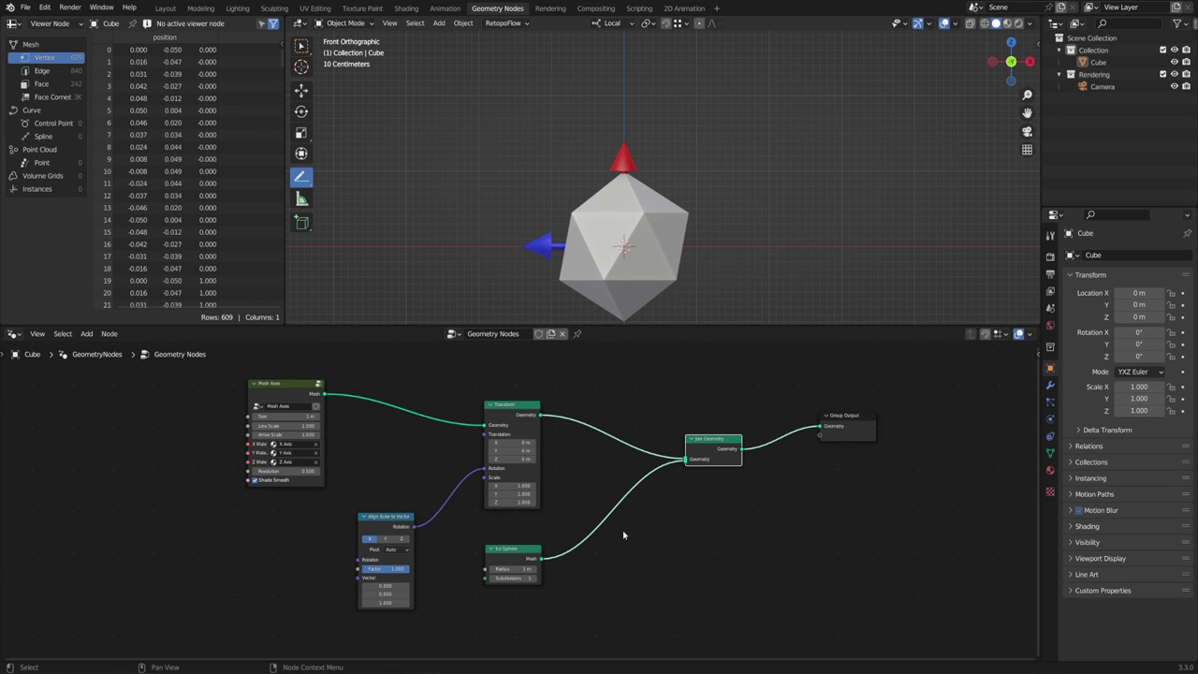
# - Set the Ico Sphere's radius to about 21 cm and its subdivisions to 2
pyautogui.moveTo(522, 569); pyautogui.dragTo(475, 569)
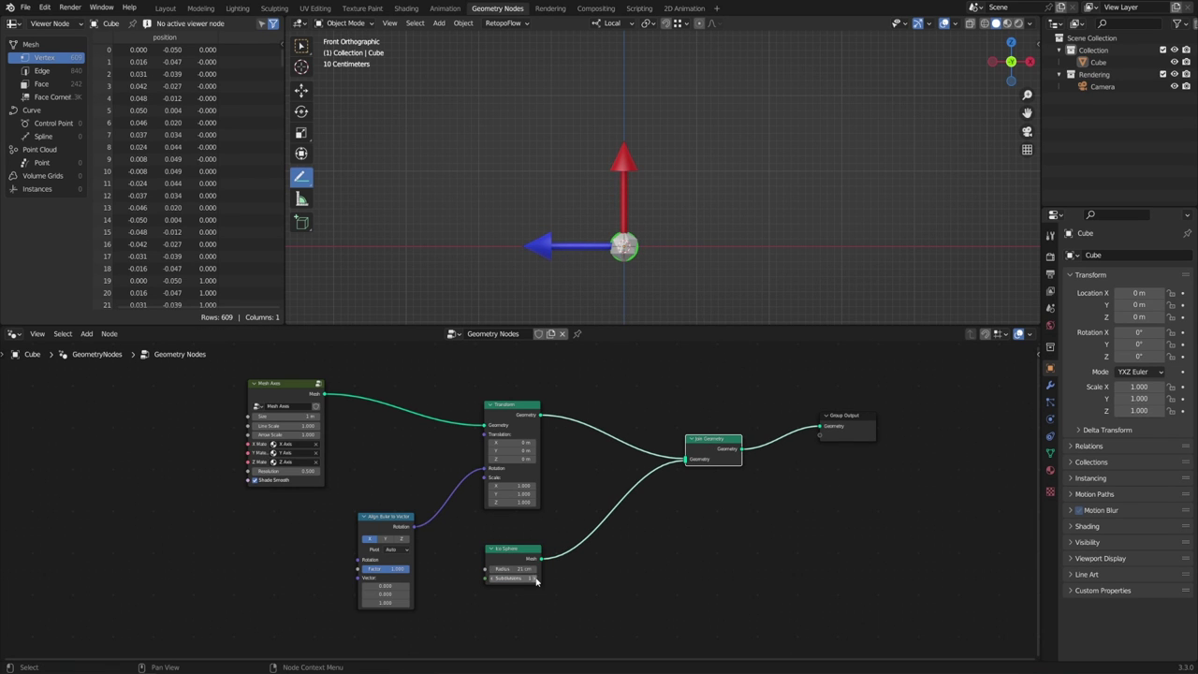
pyautogui.click(536, 579)
pyautogui.moveTo(739, 134); pyautogui.dragTo(695, 239, button='middle')
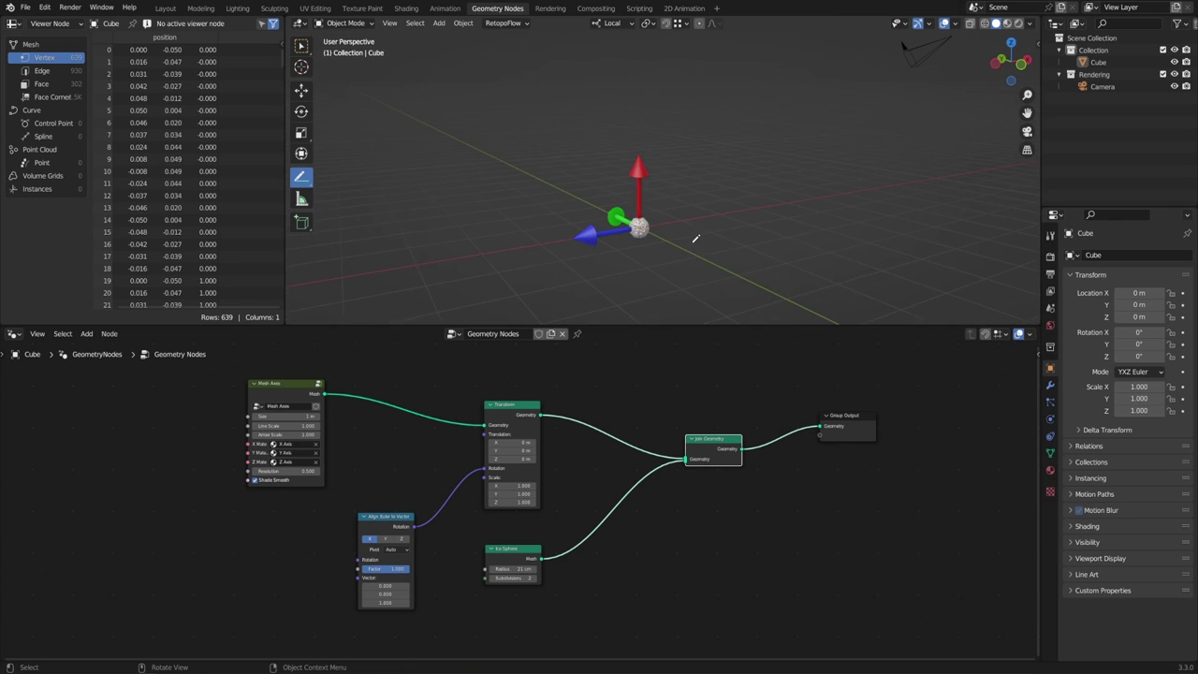
# - Insert a copy of the Transform node between Ico Sphere and Join Geometry, and offset the sphere 2.5 m in X and slightly in Y
pyautogui.click(512, 409)
pyautogui.hotkey('shift', 'd')
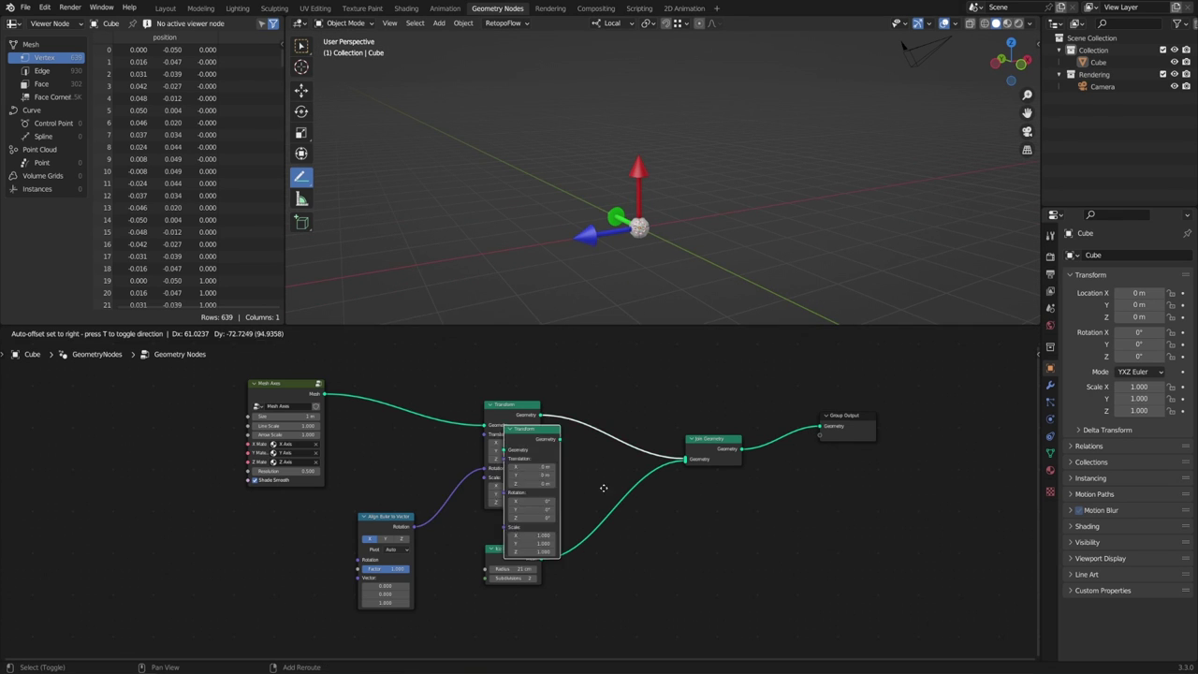
pyautogui.click(680, 506)
pyautogui.moveTo(679, 506); pyautogui.dragTo(674, 445, button='middle')
pyautogui.moveTo(625, 426); pyautogui.dragTo(651, 492)
pyautogui.moveTo(515, 473); pyautogui.dragTo(519, 524)
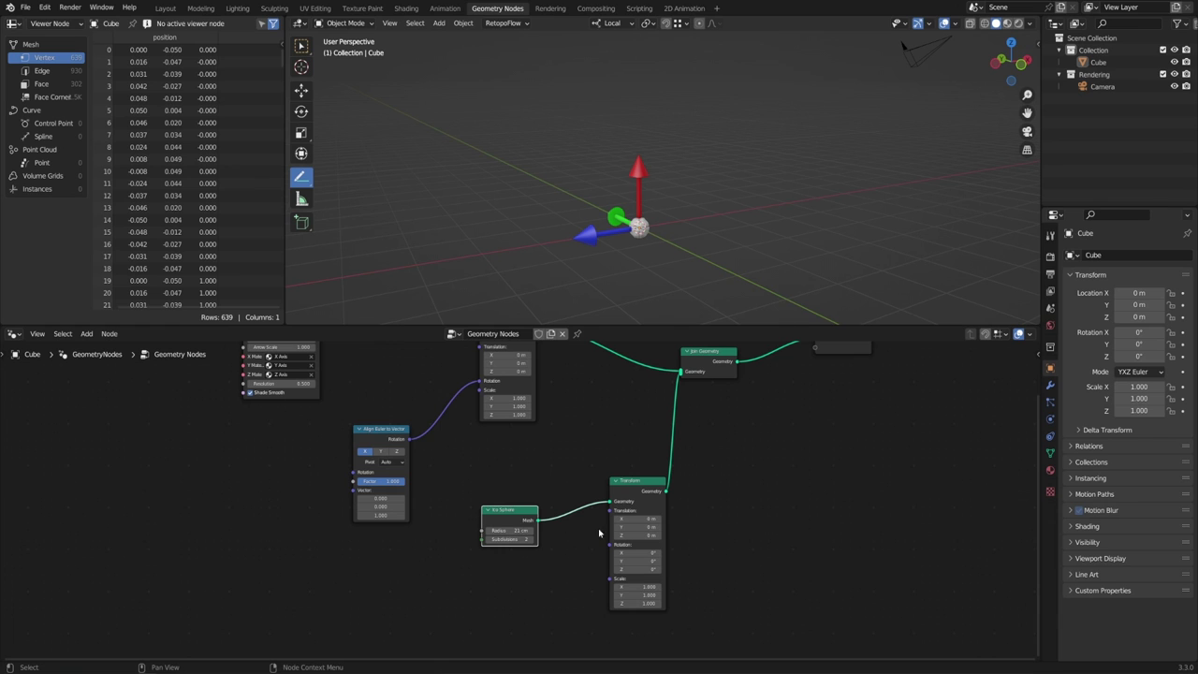
pyautogui.moveTo(638, 518); pyautogui.dragTo(609, 528)
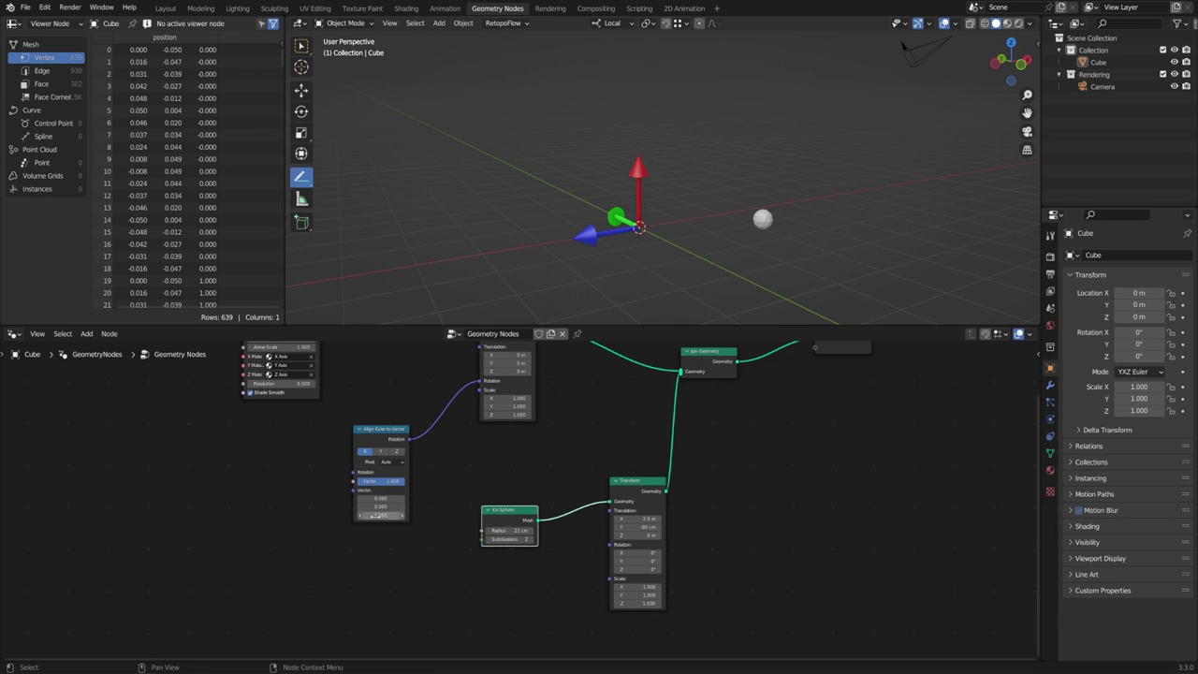
# - Add a Vector input node and link it to both the Align Euler to Vector's Vector input and the sphere Transform's Translation
pyautogui.moveTo(443, 530); pyautogui.dragTo(518, 531, button='middle')
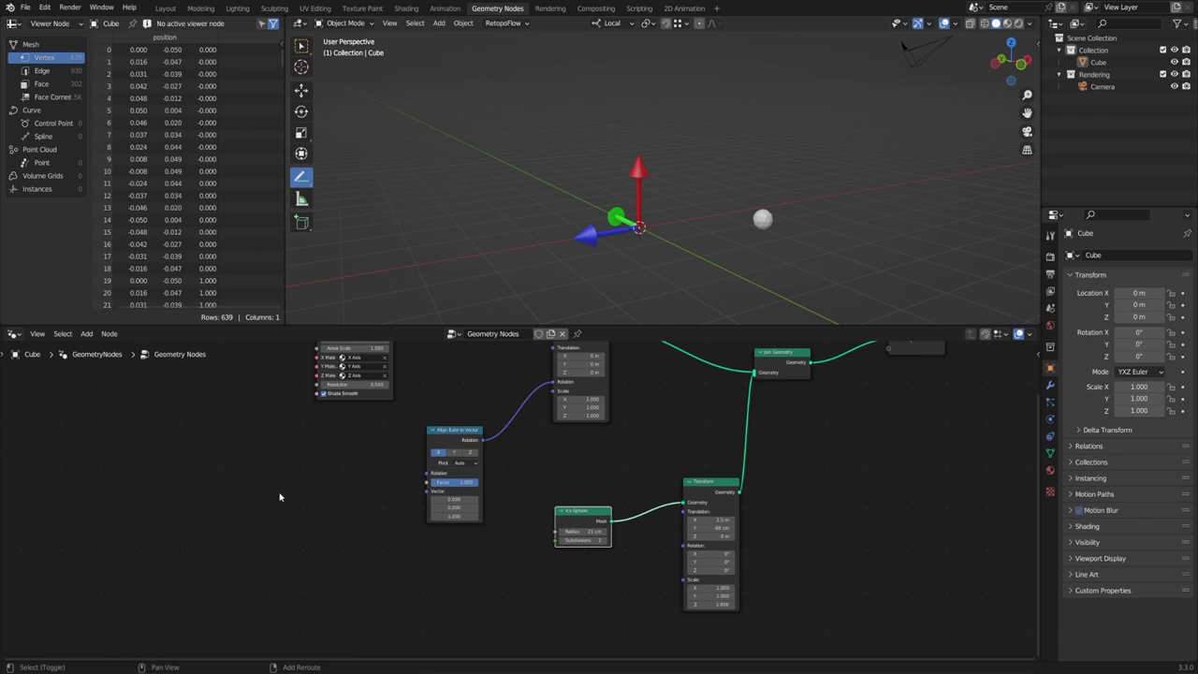
pyautogui.hotkey('shift', 'a')
pyautogui.moveTo(258, 447)
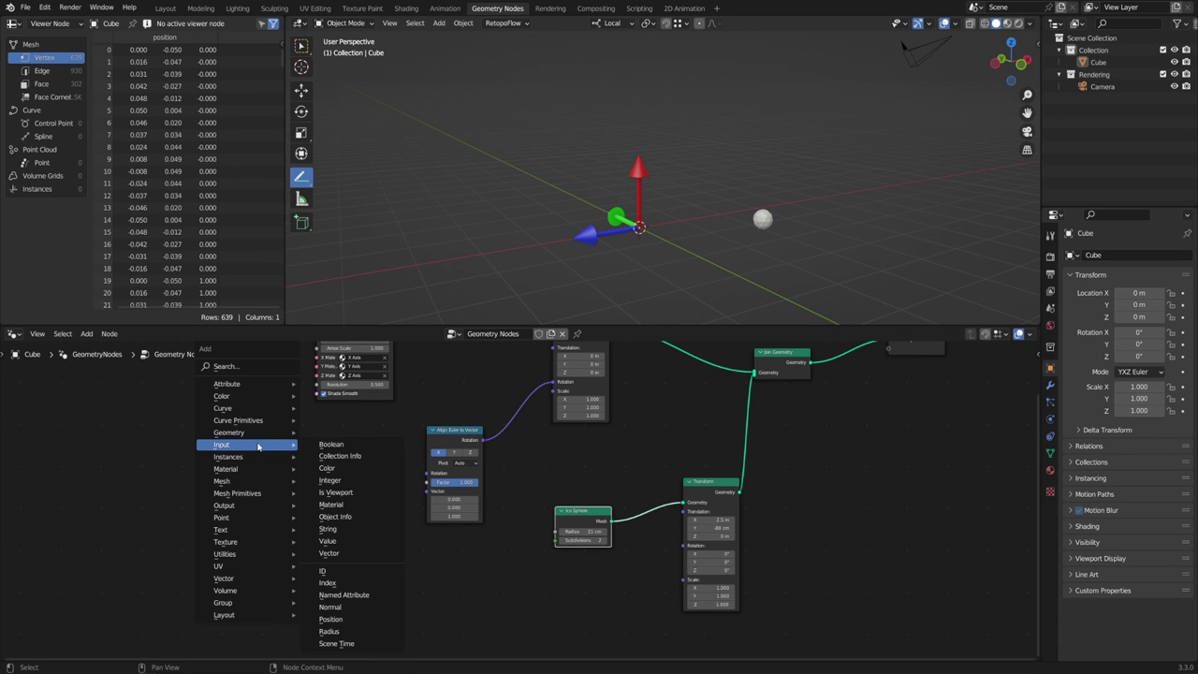
pyautogui.click(328, 554)
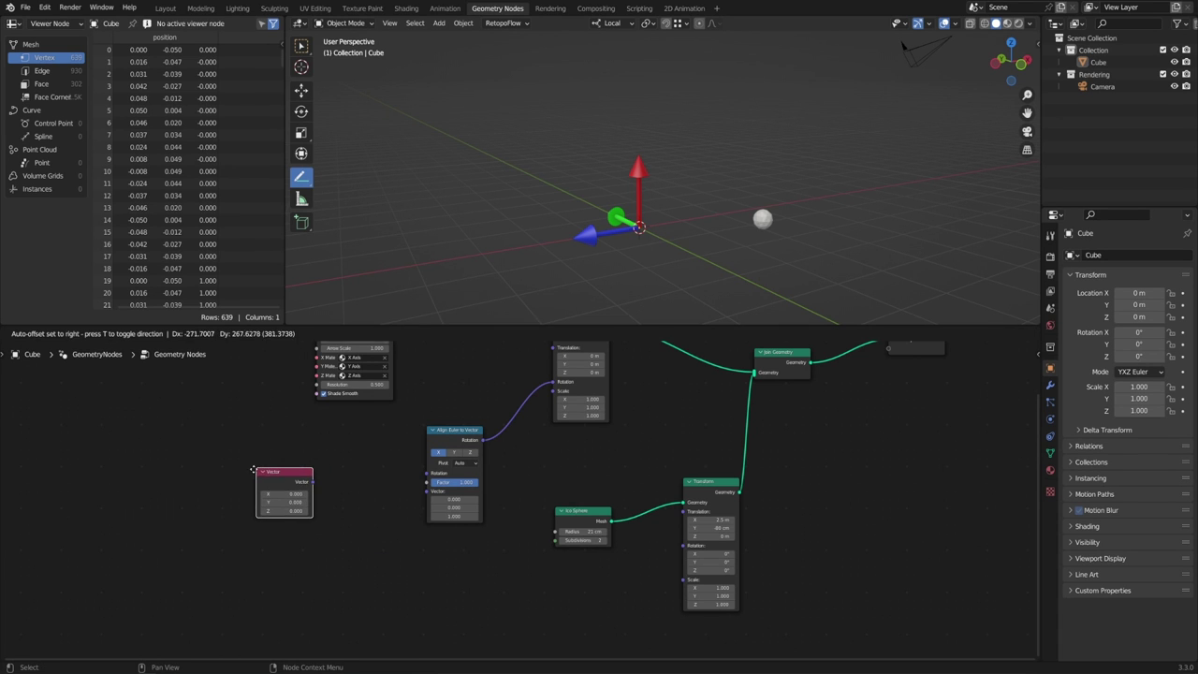
pyautogui.click(321, 487)
pyautogui.moveTo(308, 484); pyautogui.dragTo(426, 494)
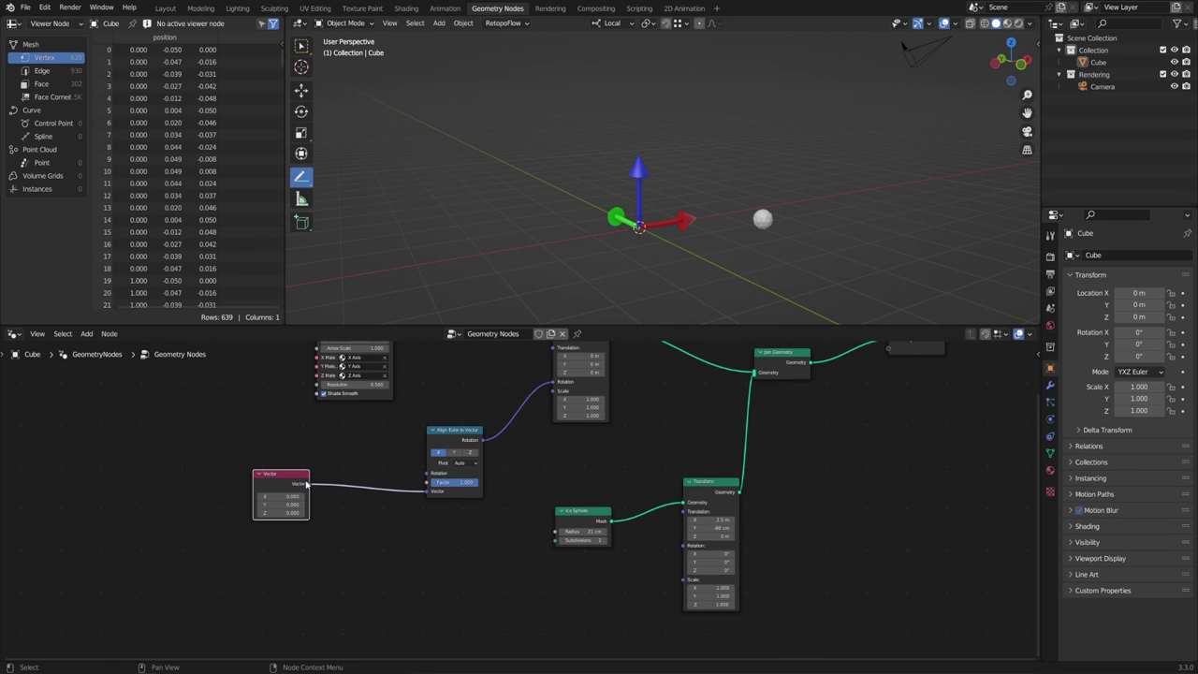
pyautogui.moveTo(308, 484); pyautogui.dragTo(685, 512)
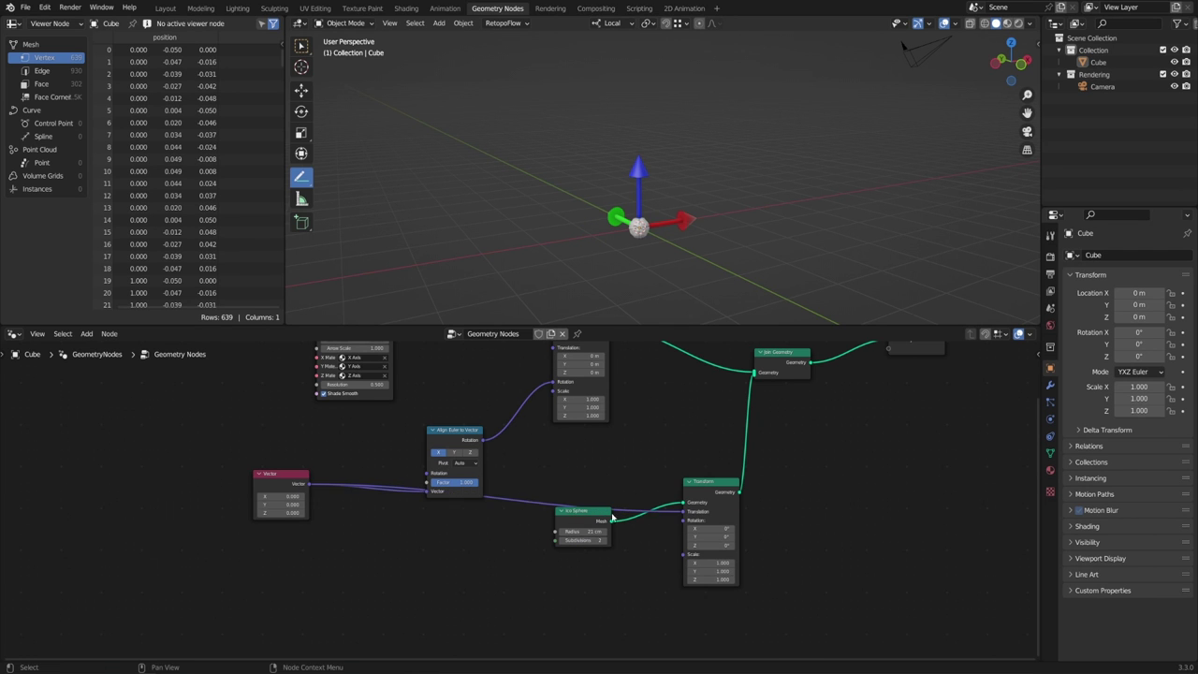
# - Add reroute points to the Vector-to-Translation link and position them so the link passes below the Ico Sphere node
pyautogui.press('g')
pyautogui.keyDown('shift'); pyautogui.moveTo(533, 497); pyautogui.dragTo(529, 584, button='right'); pyautogui.keyUp('shift')
pyautogui.click(609, 593)
pyautogui.press('g')
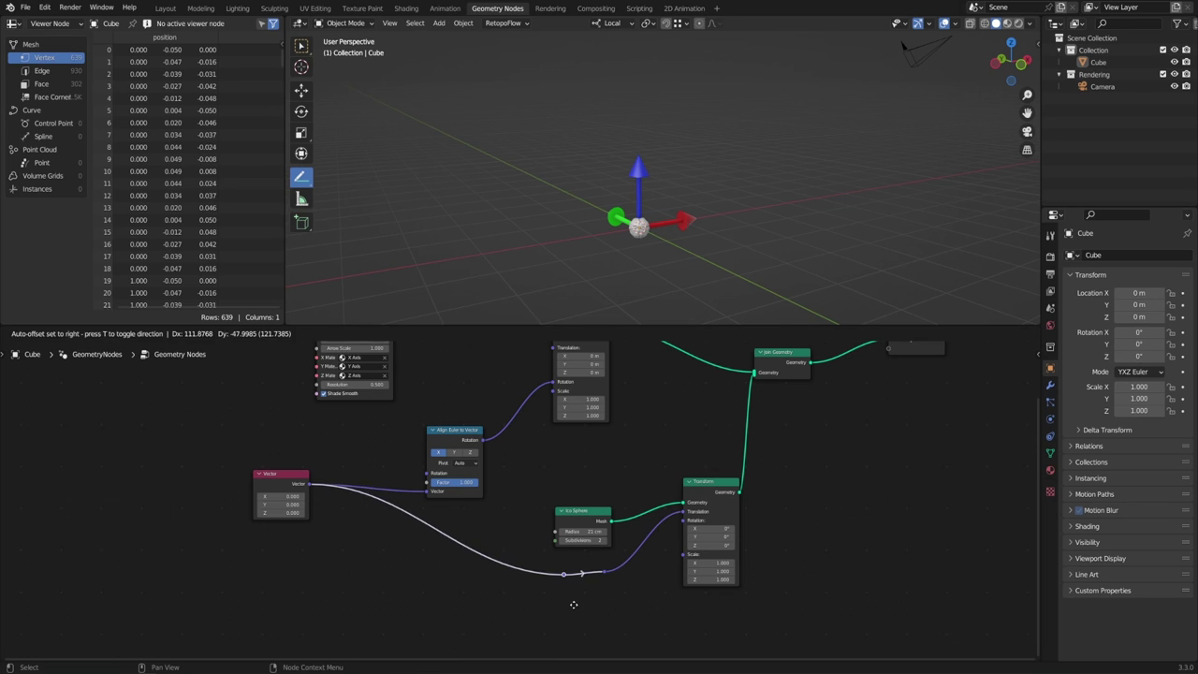
pyautogui.click(570, 606)
pyautogui.click(558, 606)
# - Set the Vector node to X 4.5, Y 6.6, Z 1.5 and shift the Align Euler to Vector node slightly up
pyautogui.moveTo(281, 497); pyautogui.dragTo(365, 505)
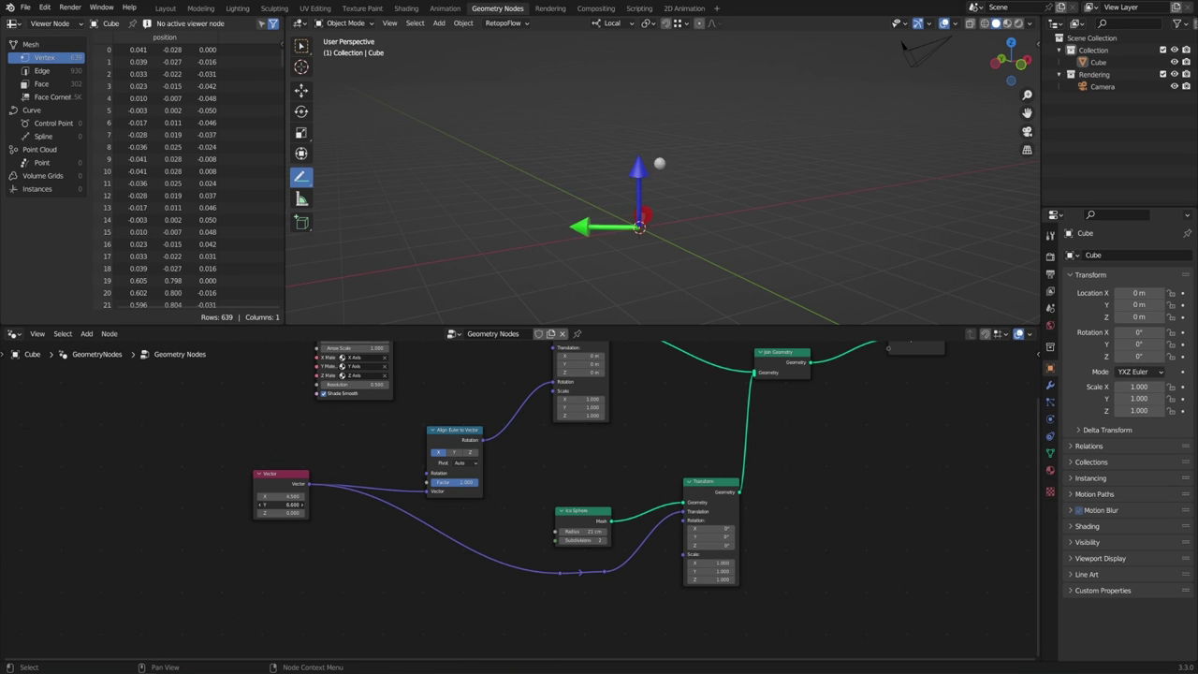
pyautogui.moveTo(281, 513); pyautogui.dragTo(309, 513)
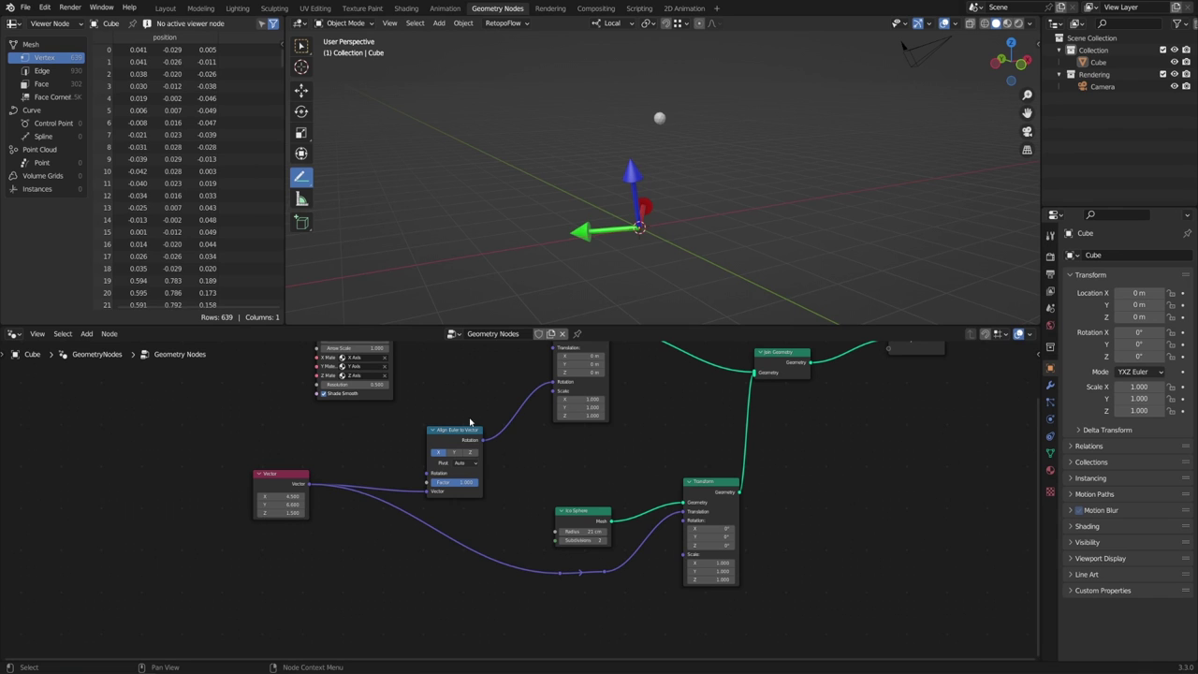
pyautogui.moveTo(470, 426); pyautogui.dragTo(480, 413)
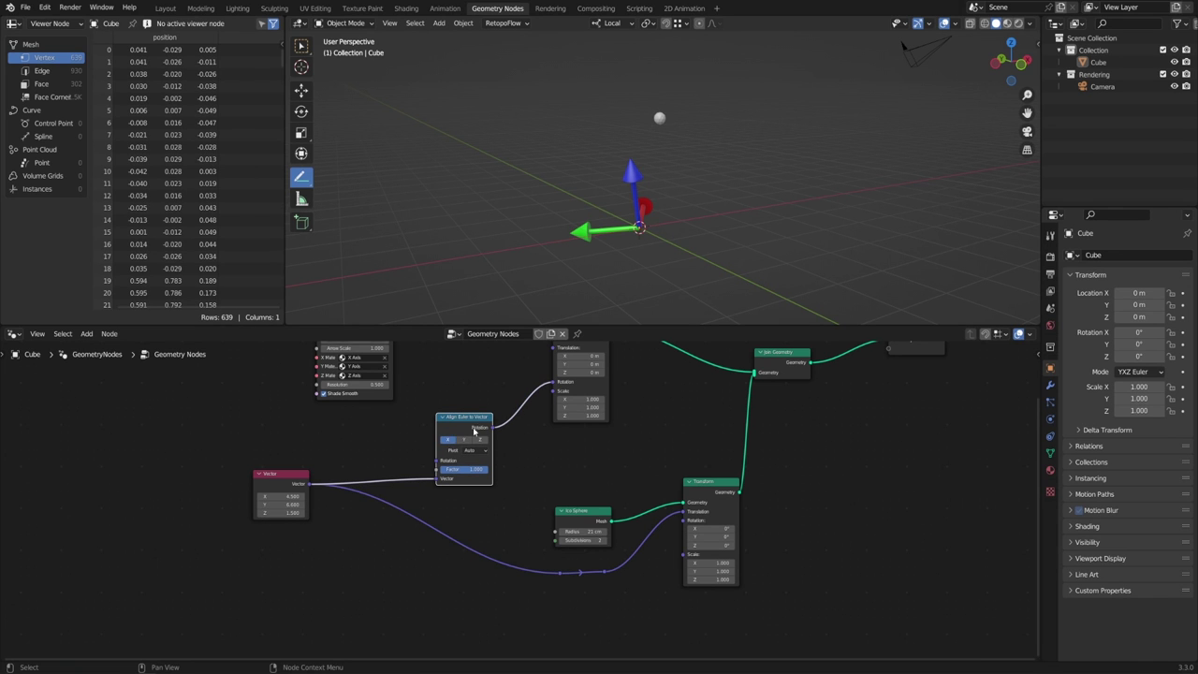
pyautogui.moveTo(636, 187); pyautogui.dragTo(625, 234, button='middle')
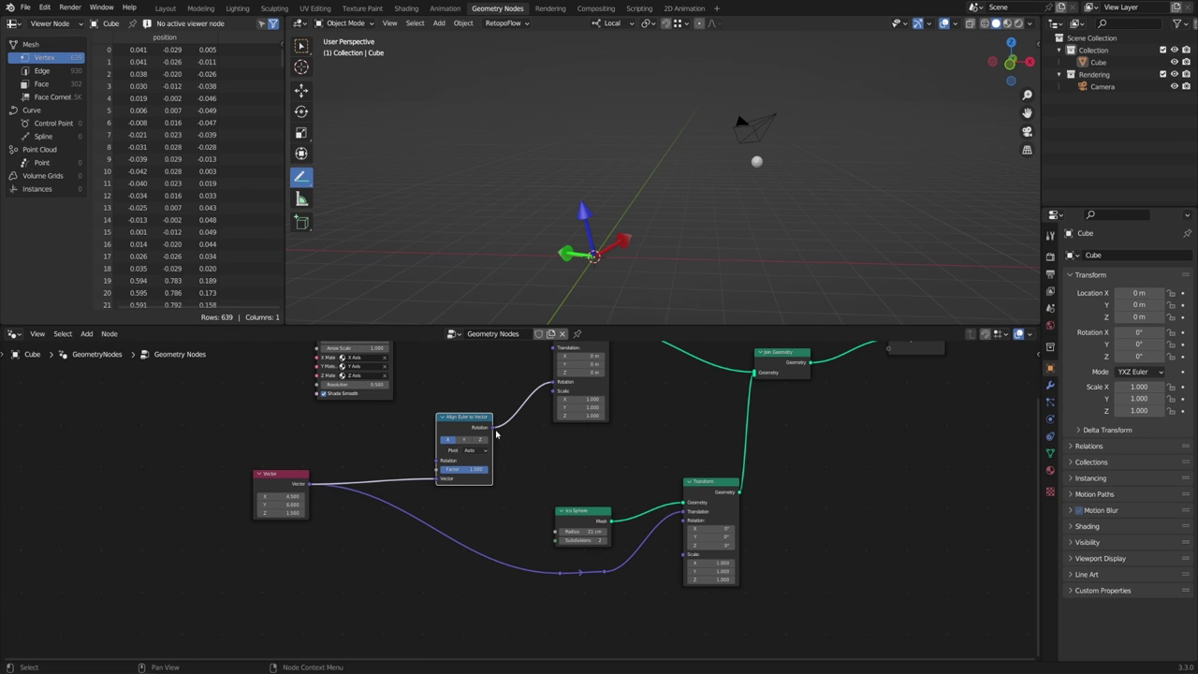
# - Switch the aligned axis to Y and on to Z, and set the target vector to X 5.4, Y 0.5, Z 3.9
pyautogui.click(468, 441)
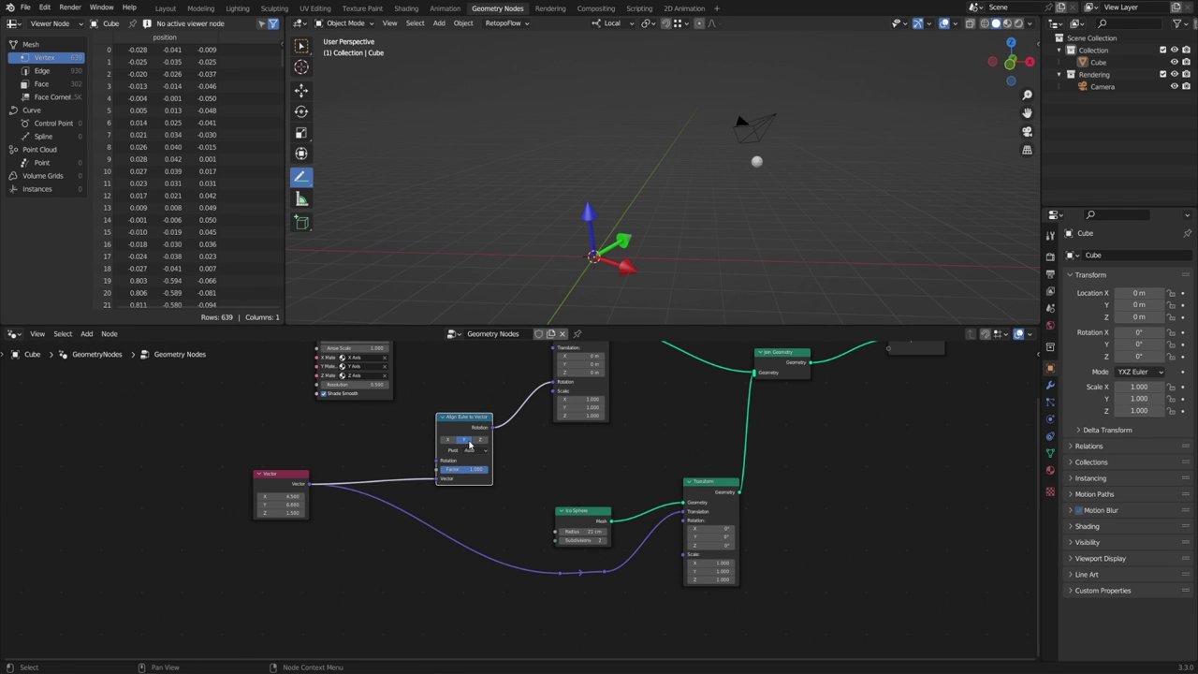
pyautogui.click(483, 442)
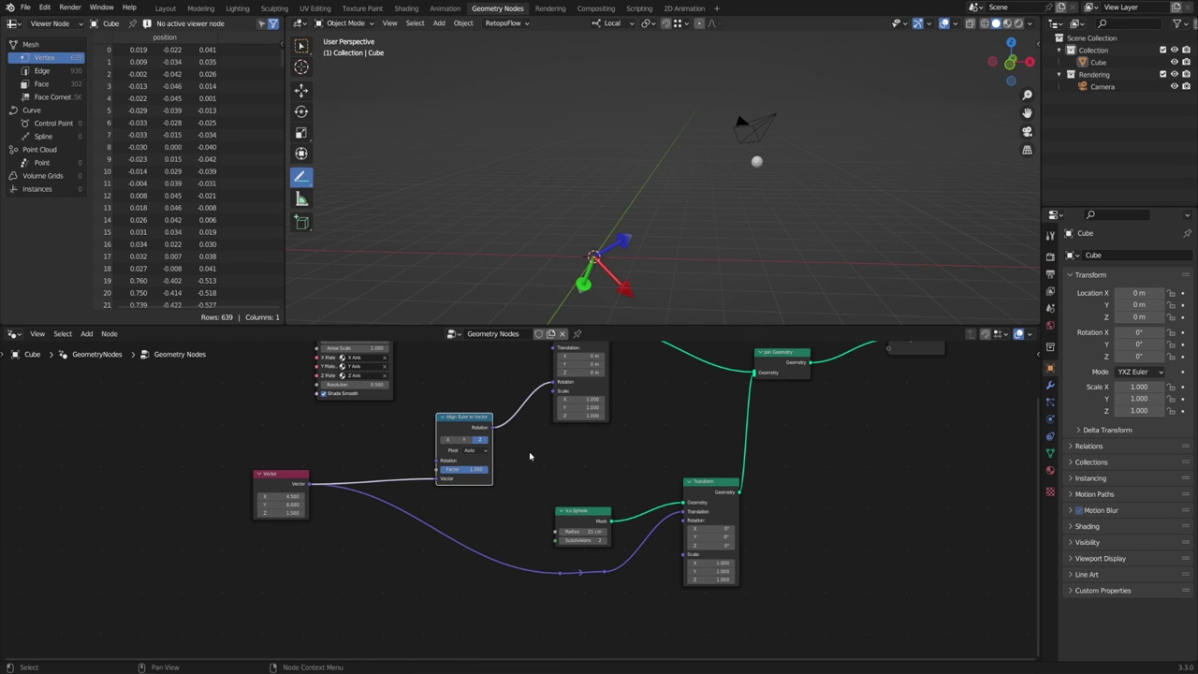
pyautogui.moveTo(281, 496); pyautogui.dragTo(299, 512)
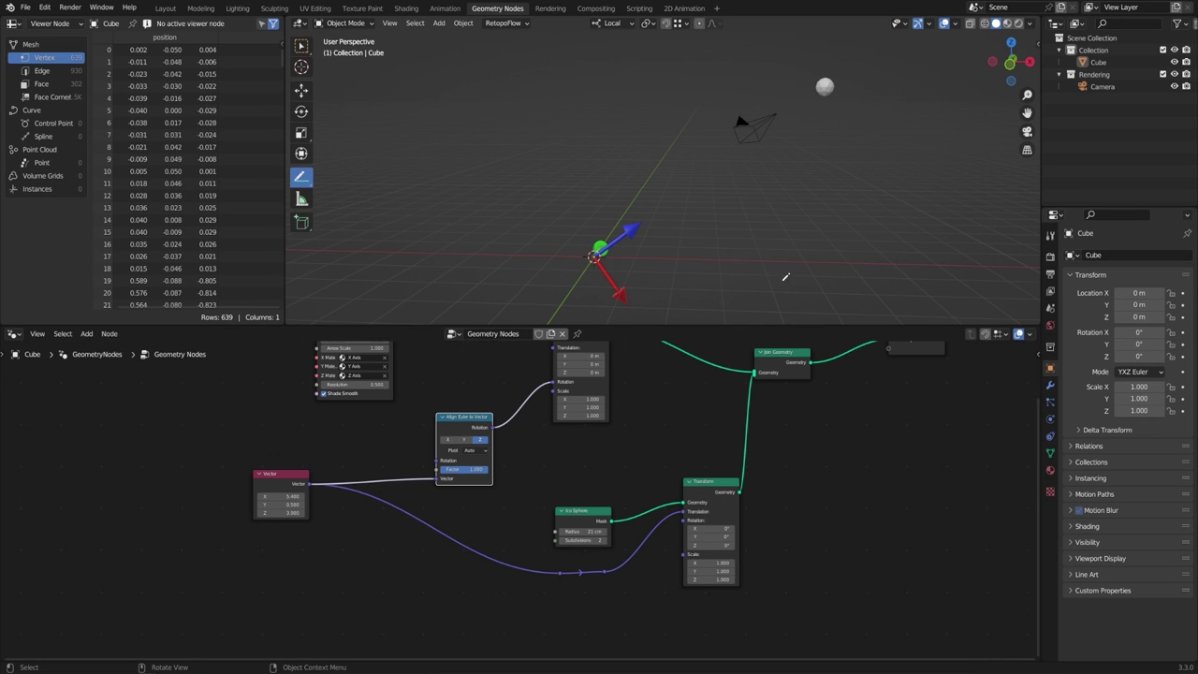
# - Set the Align Euler to Vector pivot to X and annotate curved rotation arrows near the mesh axes
pyautogui.click(475, 451)
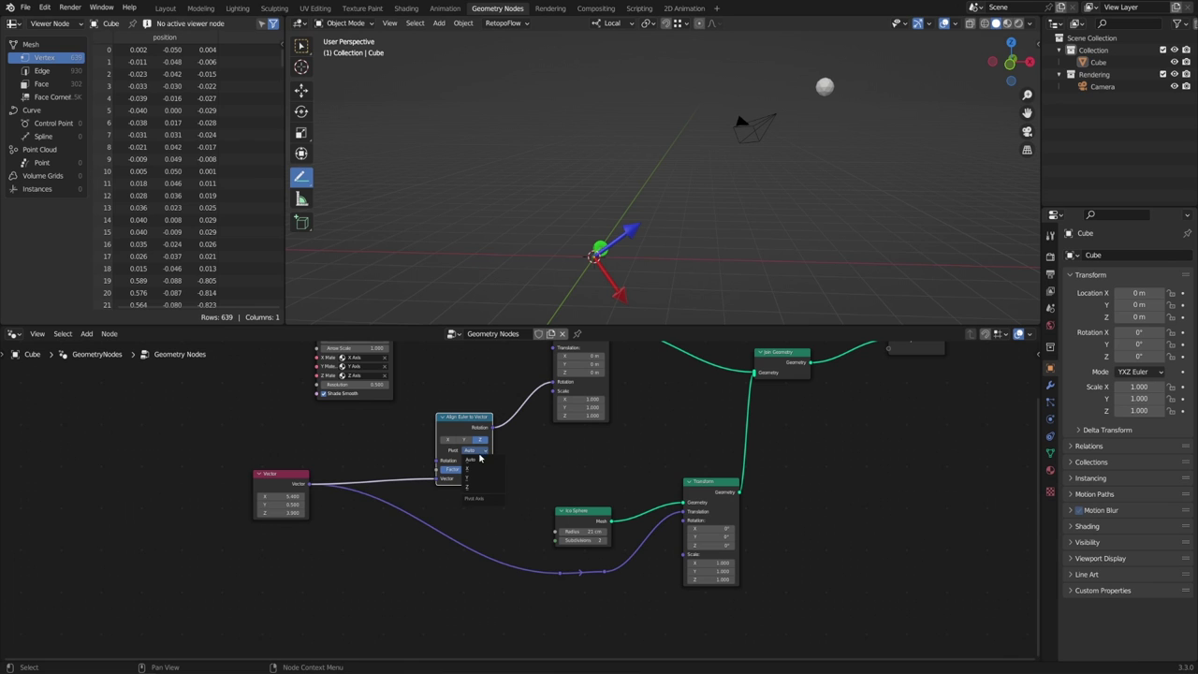
pyautogui.click(468, 469)
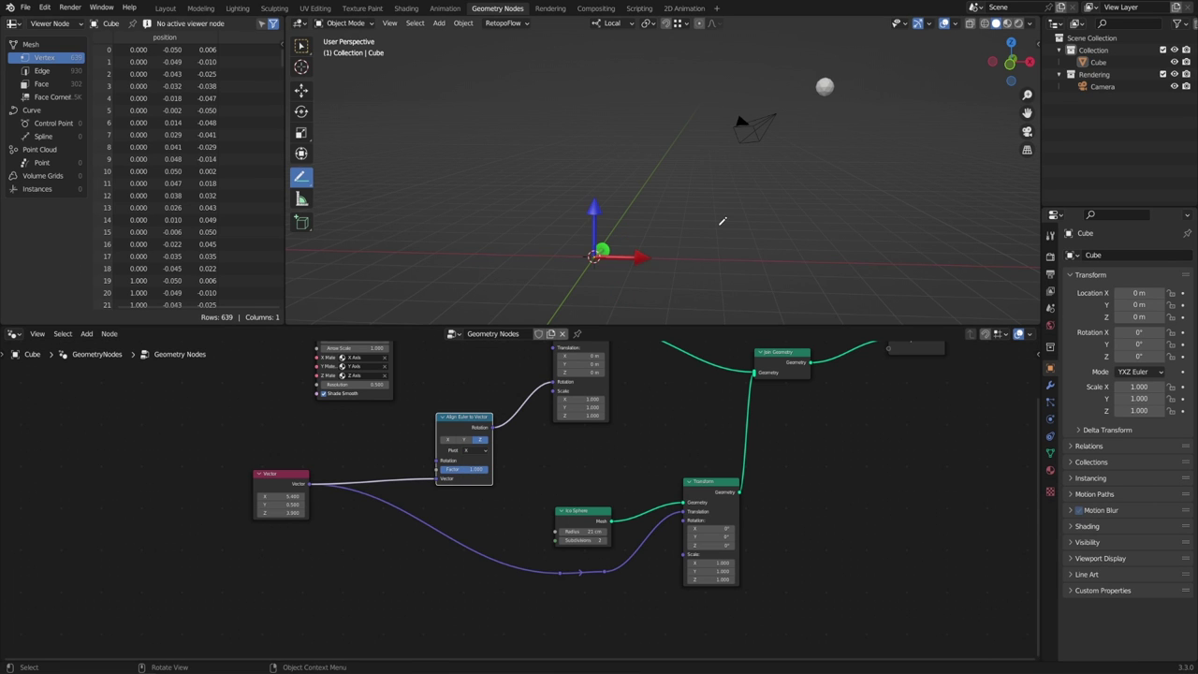
pyautogui.moveTo(722, 220); pyautogui.dragTo(749, 222, button='middle')
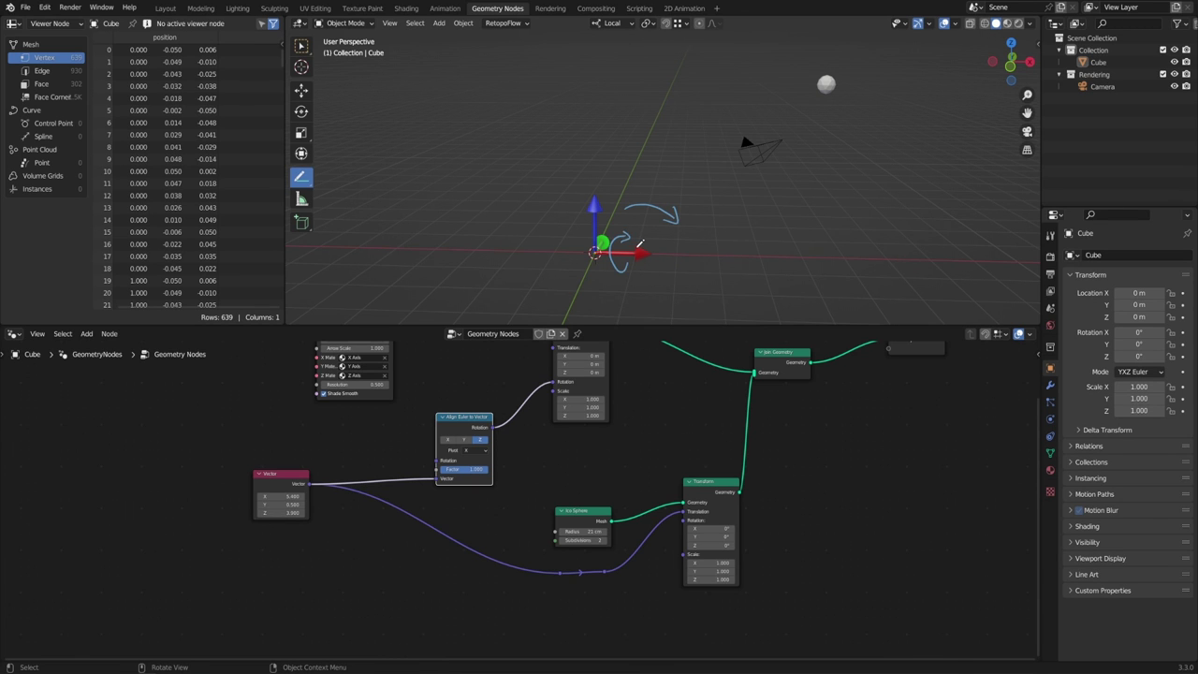
# - Erase the annotated arrows and, in the right view, vary the target vector to end at X 1.9, Y -2.4, Z 5.6
pyautogui.moveTo(280, 496); pyautogui.dragTo(242, 513)
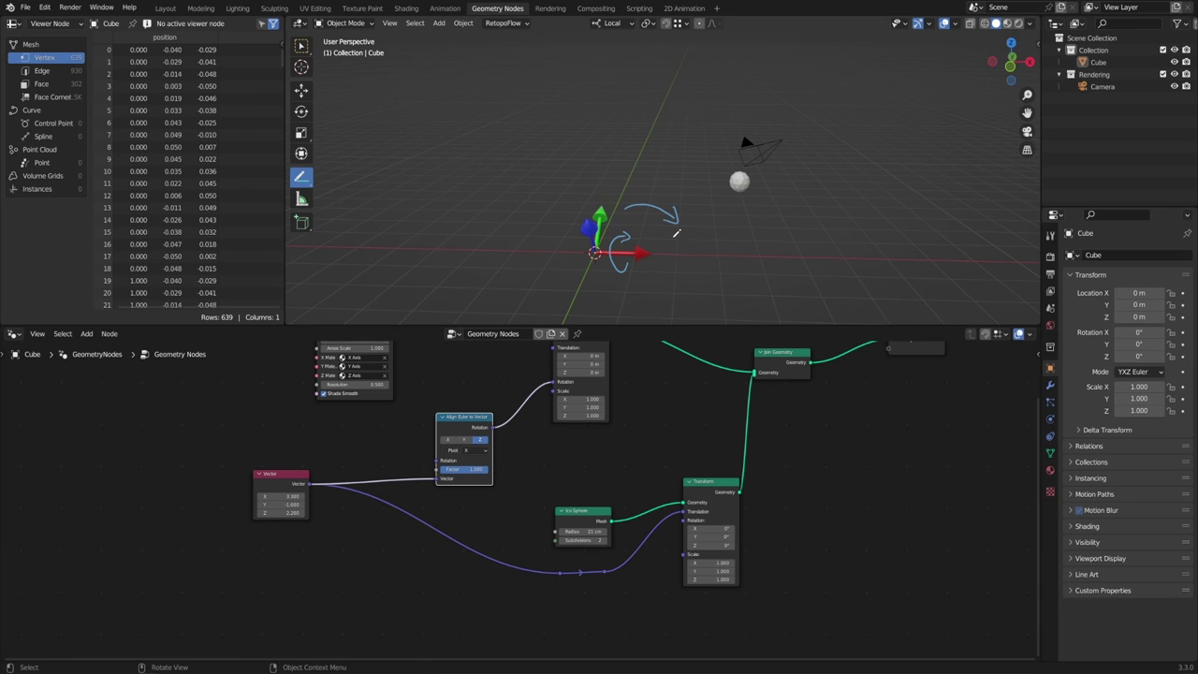
pyautogui.keyDown('ctrl'); pyautogui.moveTo(634, 246); pyautogui.dragTo(657, 241); pyautogui.keyUp('ctrl')
pyautogui.press('KP_3')
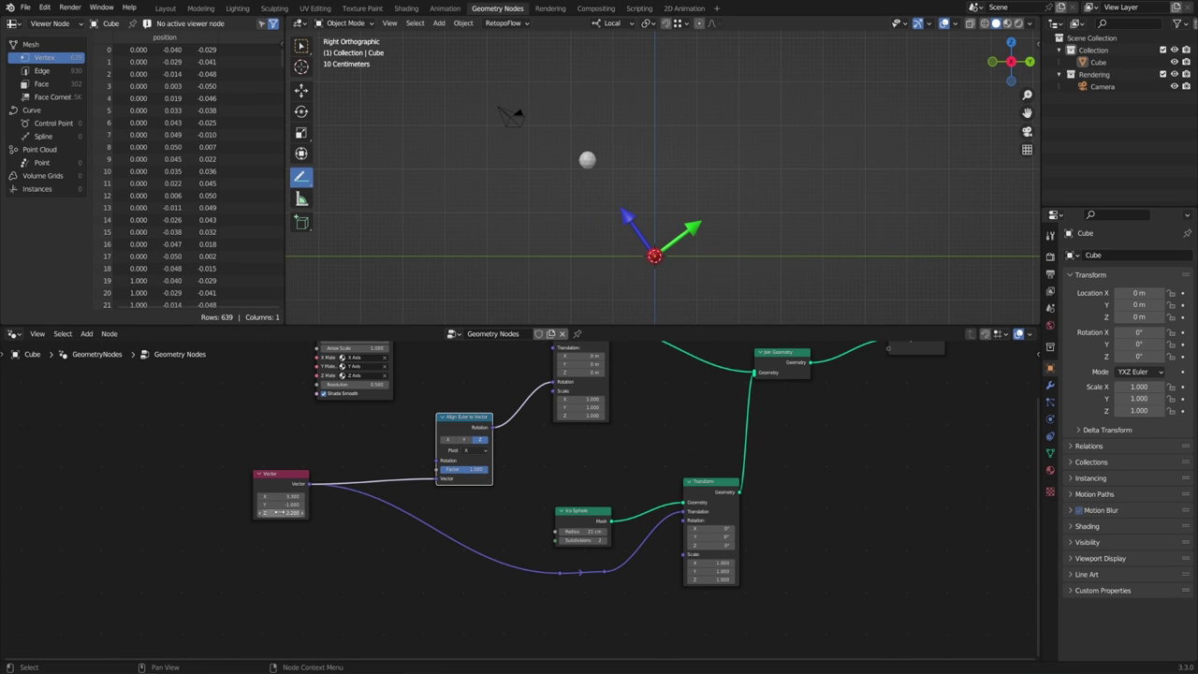
pyautogui.moveTo(280, 498); pyautogui.dragTo(513, 493)
# - Set the pivot to Y and, in the front view, set the target vector to X 4.1, Y -0.7, Z 2.8
pyautogui.click(483, 458)
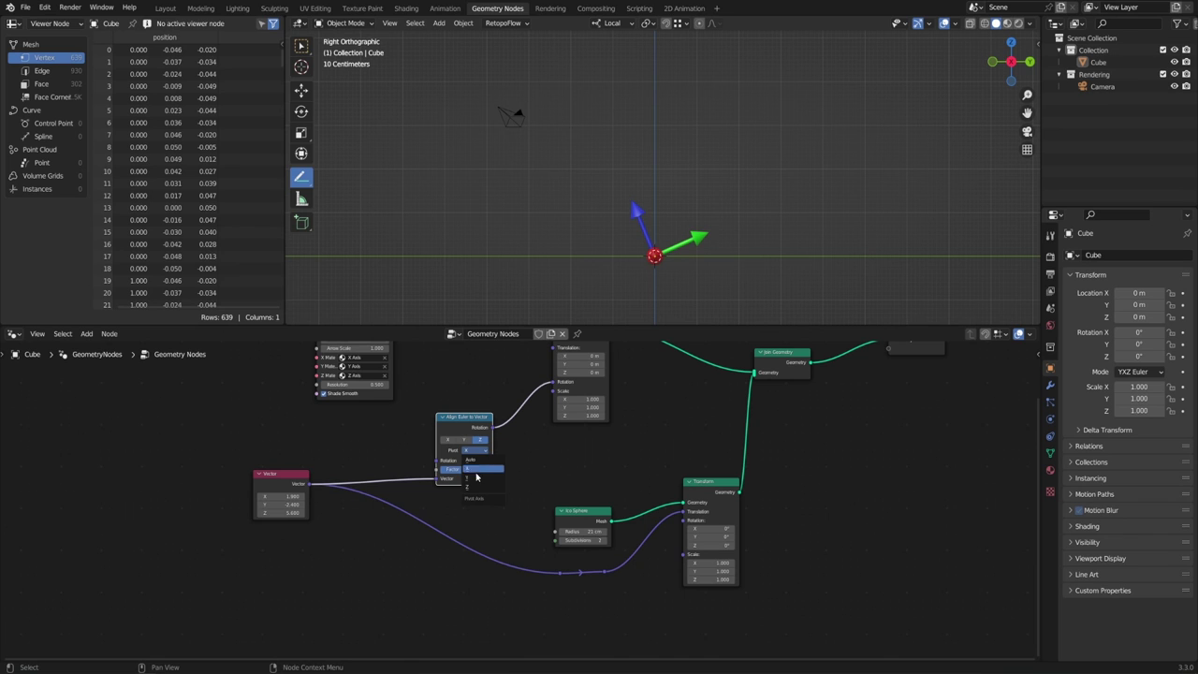
pyautogui.click(479, 471)
pyautogui.press('KP_1')
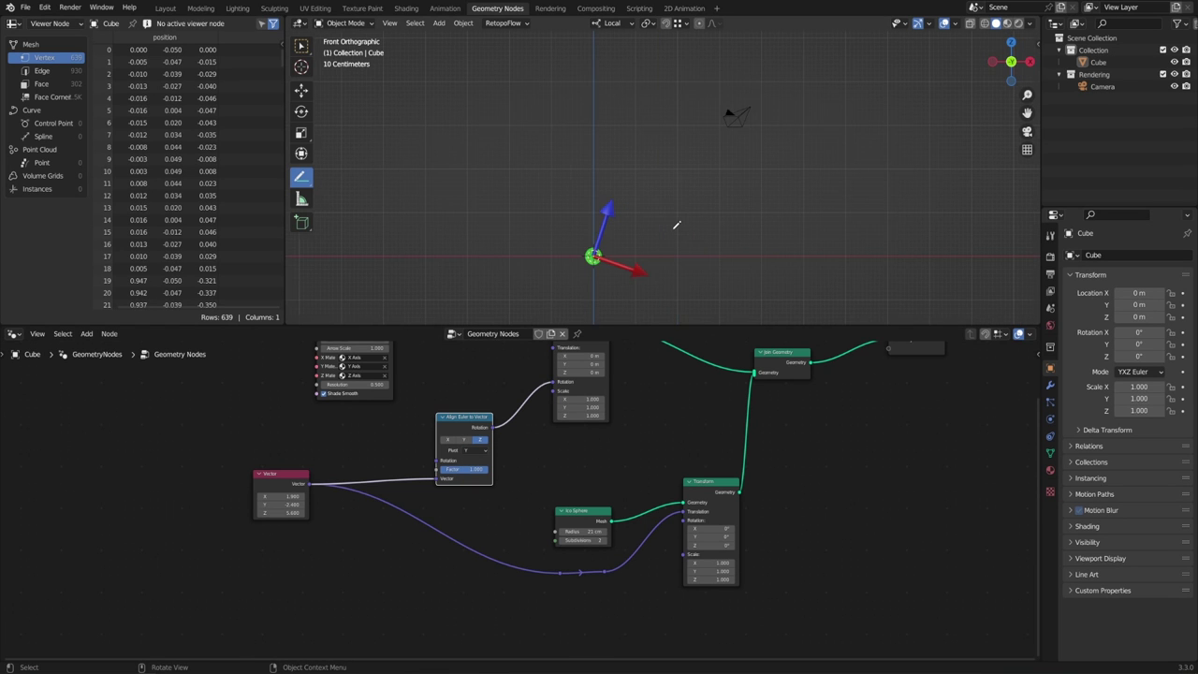
pyautogui.scroll(-2, 530, 165)
pyautogui.keyDown('shift'); pyautogui.moveTo(611, 145); pyautogui.dragTo(607, 166, button='middle'); pyautogui.keyUp('shift')
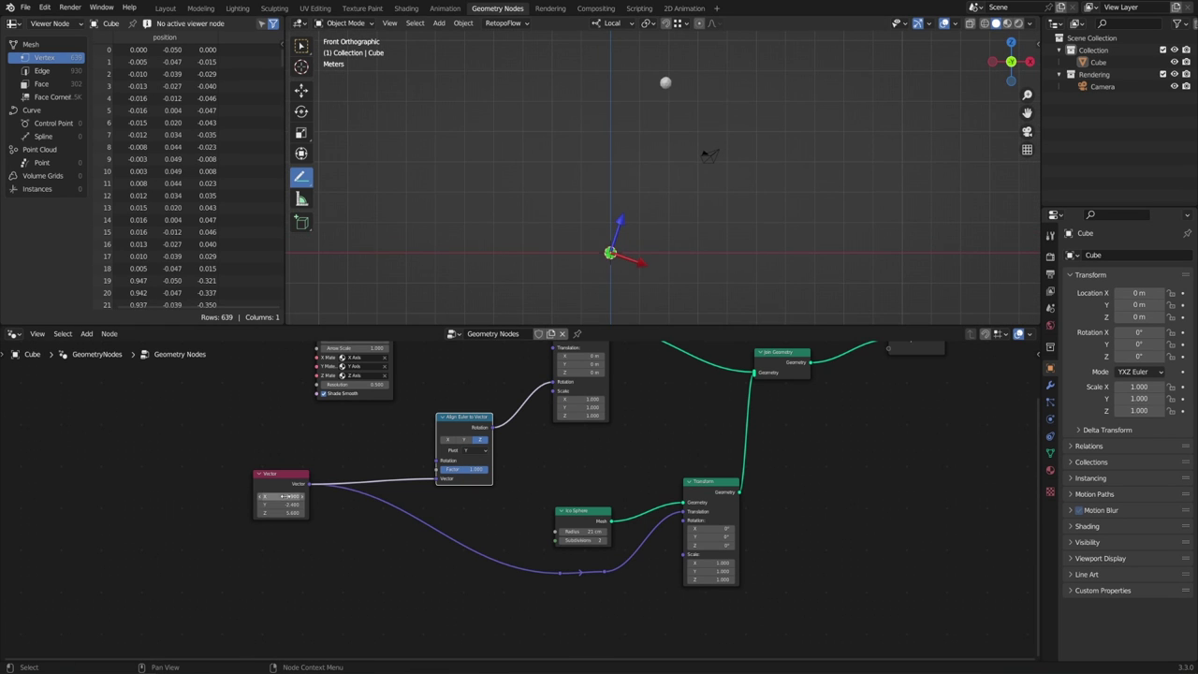
pyautogui.moveTo(289, 496); pyautogui.dragTo(267, 513)
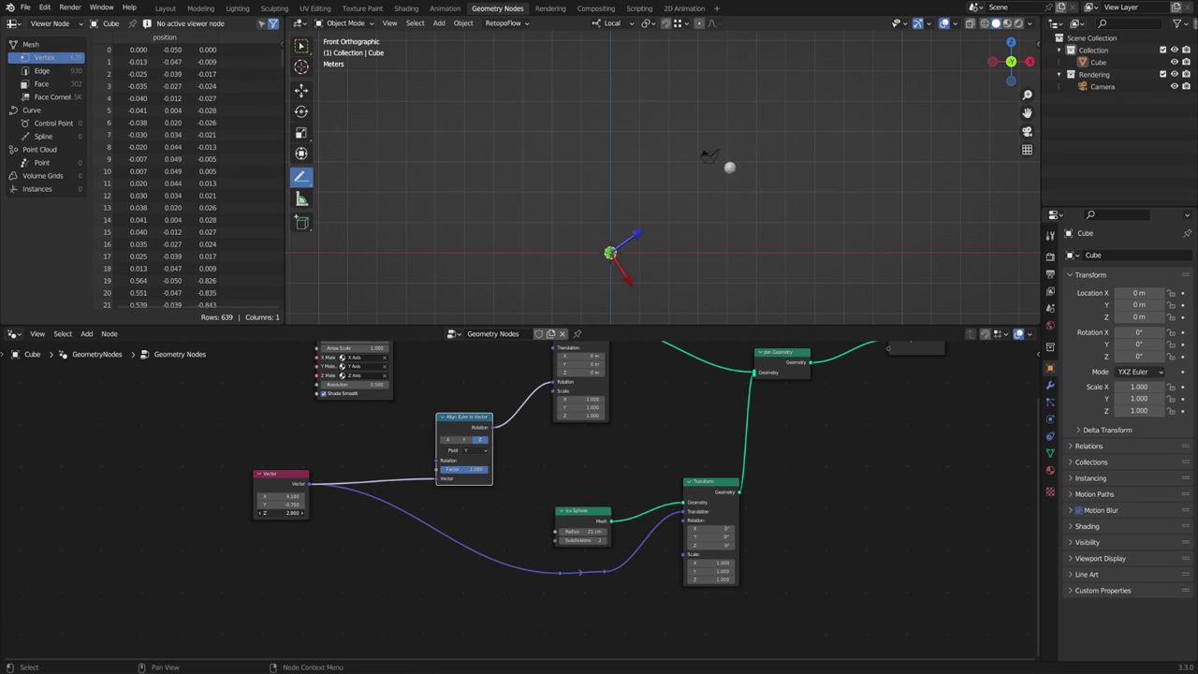
# - Set the Align Euler to Vector pivot to Z and examine the axes from a perspective angle
pyautogui.click(482, 451)
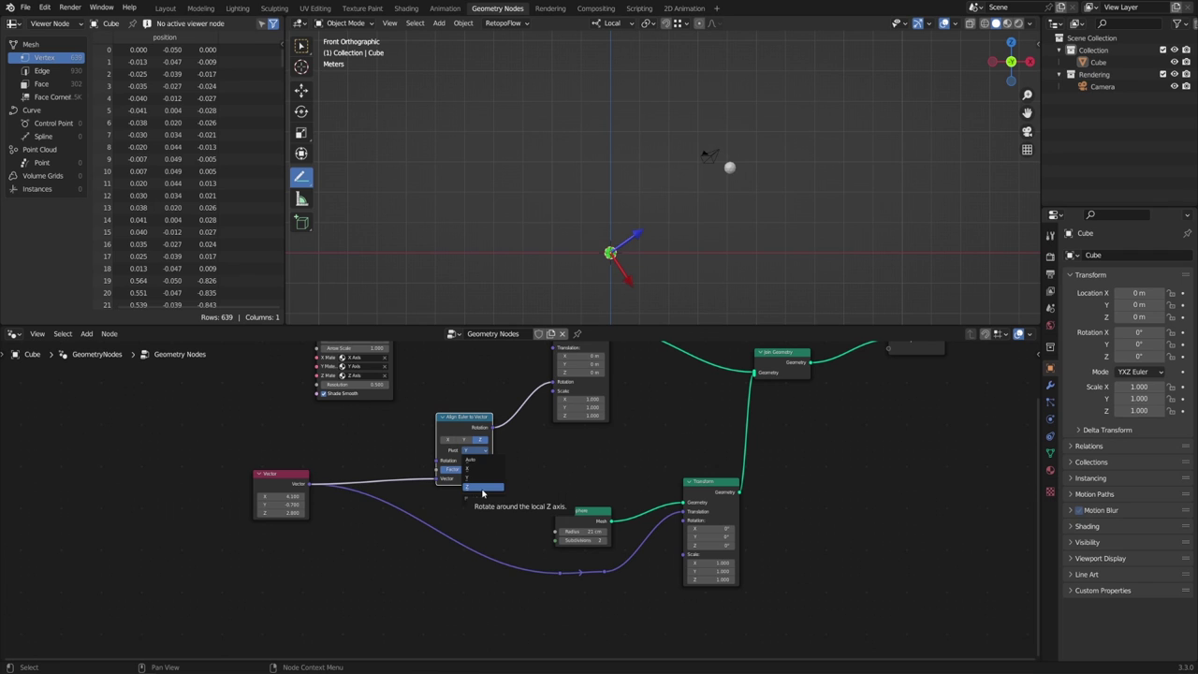
pyautogui.click(483, 487)
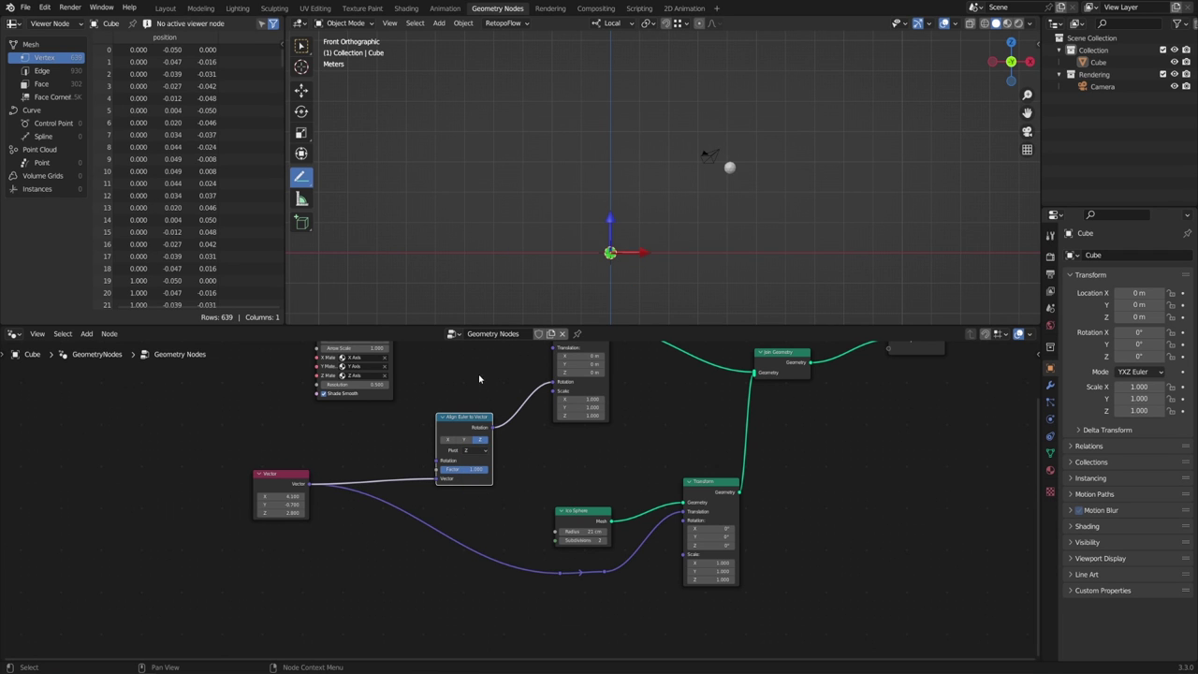
pyautogui.moveTo(646, 238)
pyautogui.mouseDown(button='middle')
pyautogui.moveTo(711, 257)
pyautogui.moveTo(651, 224)
pyautogui.mouseUp(button='middle')
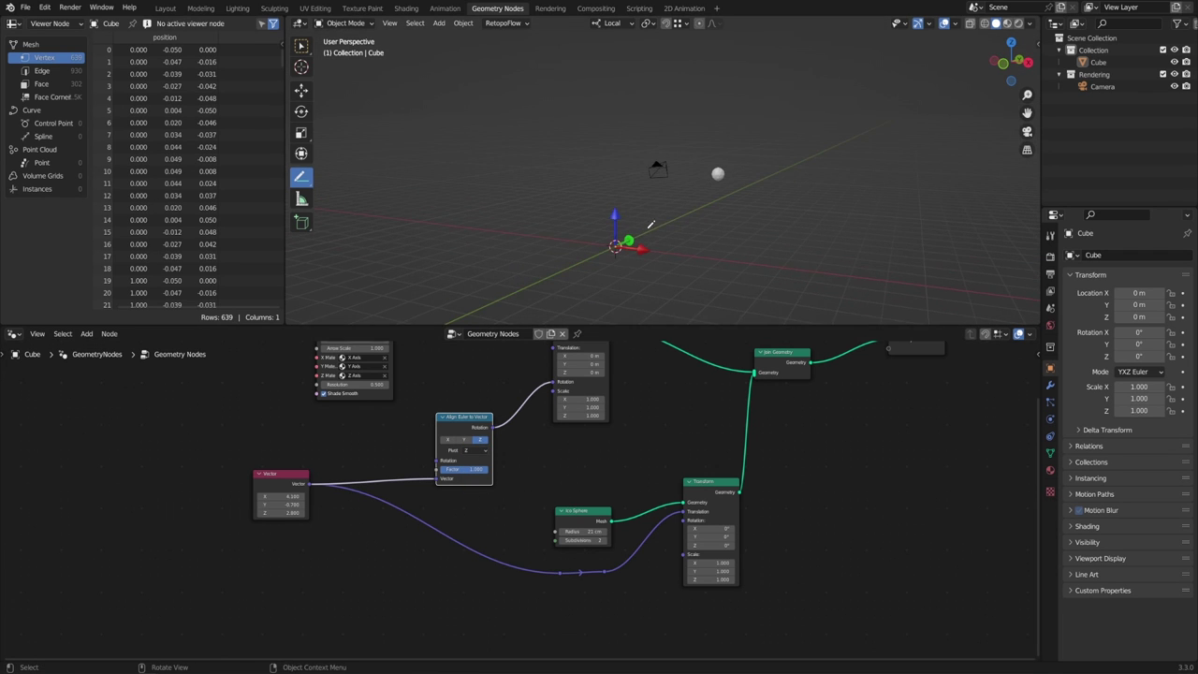
# - Set the Vector node's X to 3.7 and align the X axis with the pivot back on Auto
pyautogui.moveTo(287, 491); pyautogui.dragTo(291, 493)
pyautogui.moveTo(291, 497)
pyautogui.mouseDown()
pyautogui.moveTo(314, 497)
pyautogui.moveTo(275, 497)
pyautogui.moveTo(309, 497)
pyautogui.mouseUp()
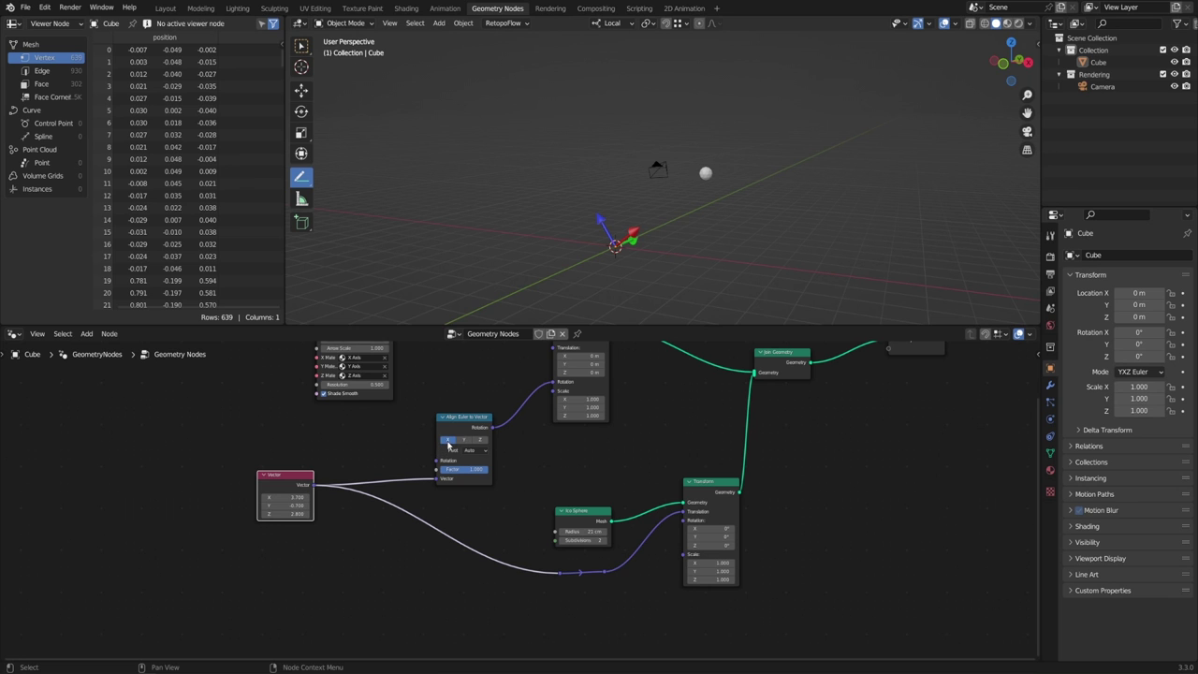
pyautogui.moveTo(599, 234); pyautogui.dragTo(613, 212, button='middle')
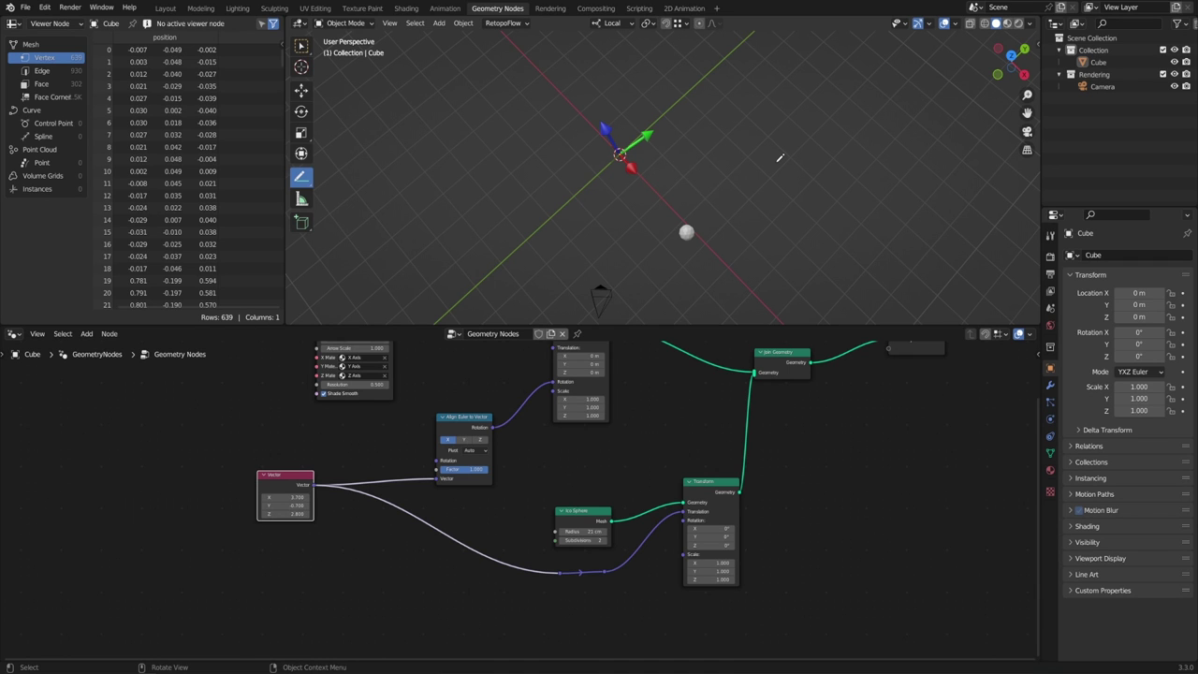
# - Make room in the node tree by lowering the Vector node and moving Join Geometry and Group Output further right
pyautogui.moveTo(286, 477); pyautogui.dragTo(285, 510)
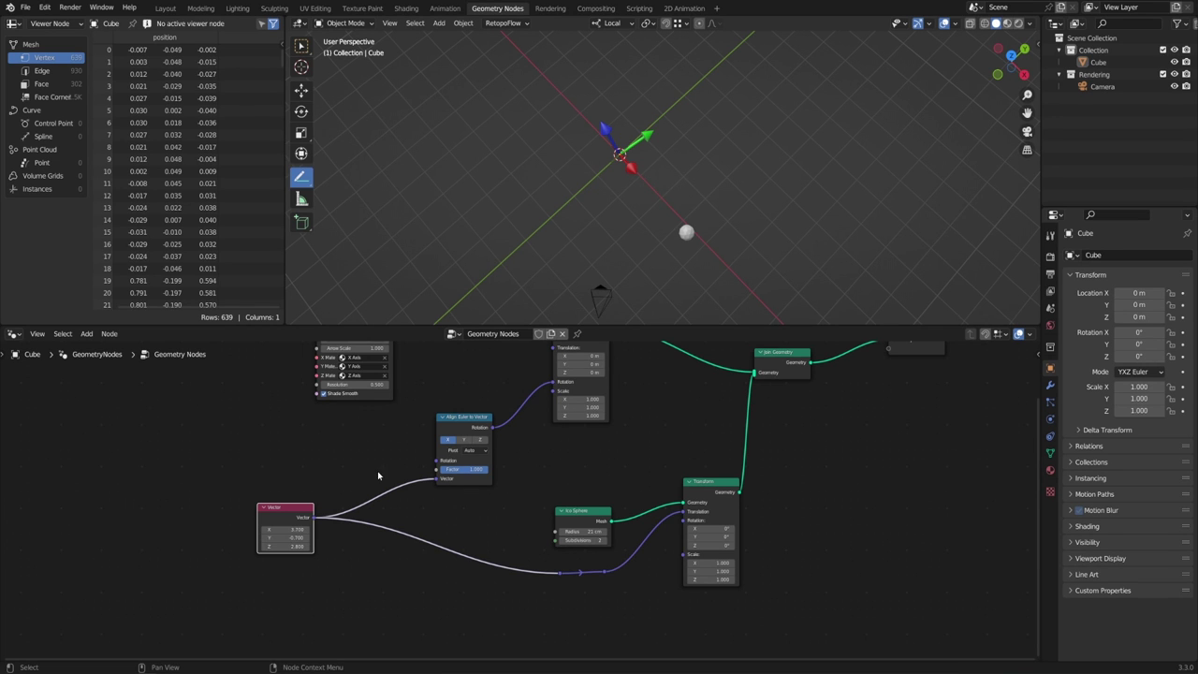
pyautogui.moveTo(379, 469); pyautogui.dragTo(390, 479, button='middle')
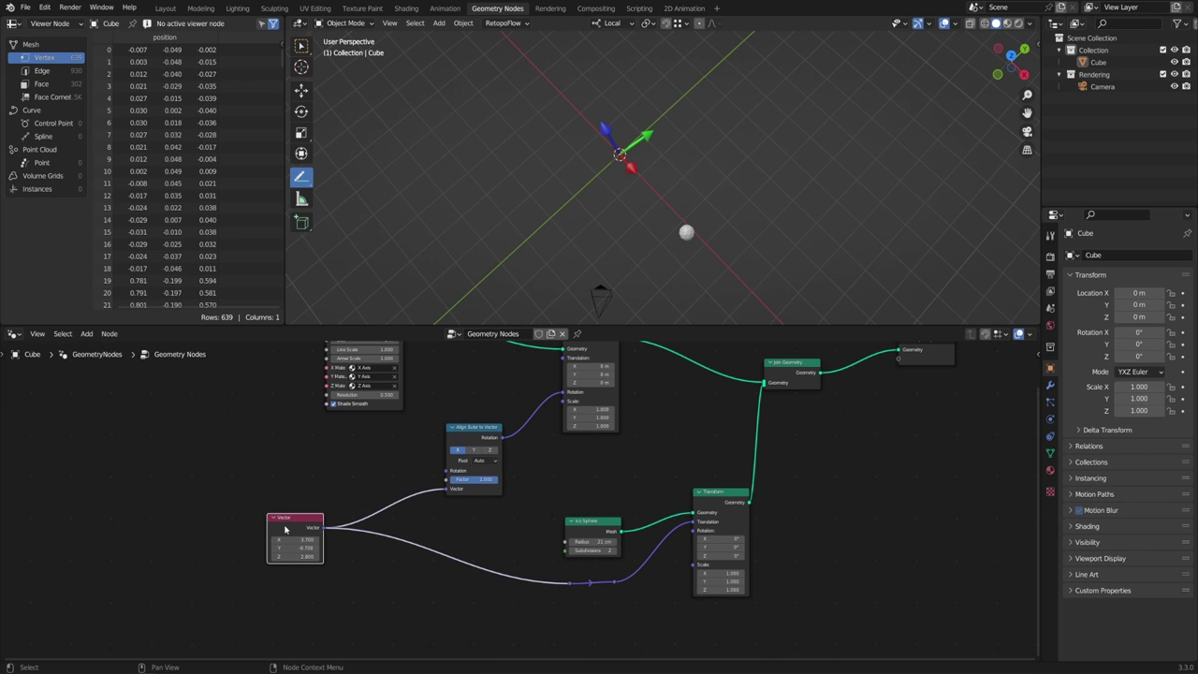
pyautogui.moveTo(286, 530); pyautogui.dragTo(326, 537)
pyautogui.scroll(-3, 530, 491)
pyautogui.moveTo(799, 357); pyautogui.dragTo(653, 359, button='middle')
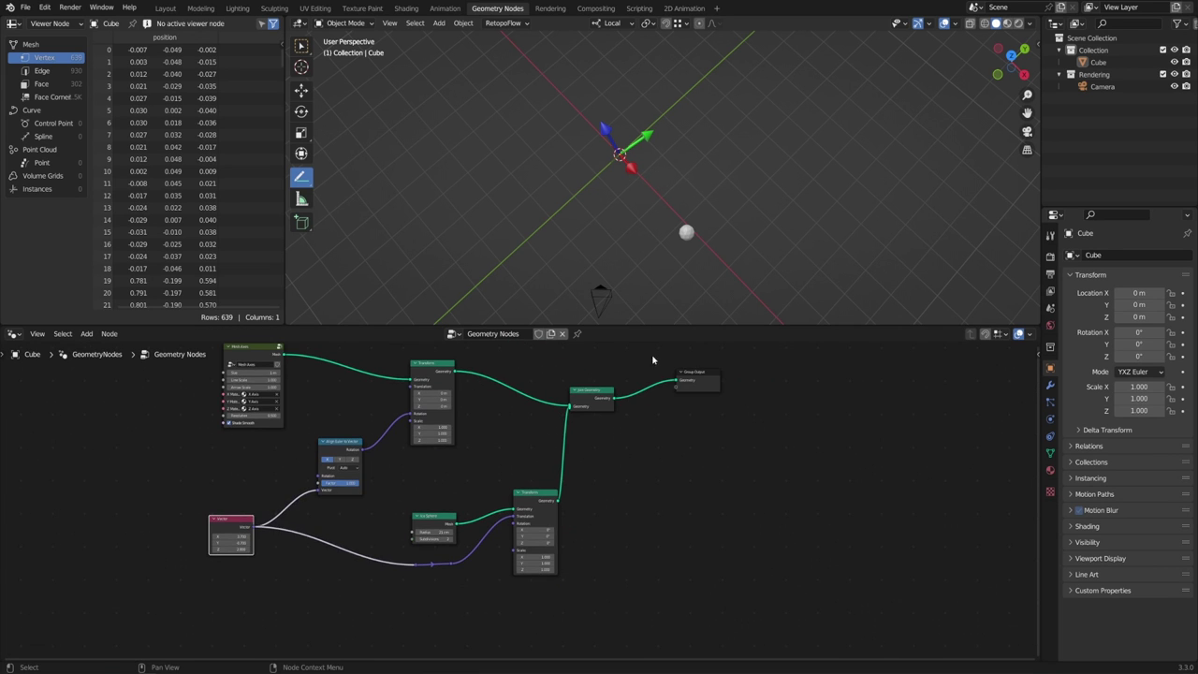
pyautogui.moveTo(584, 370); pyautogui.dragTo(804, 441)
pyautogui.press('g')
pyautogui.click(796, 434)
# - Add a Cube mesh primitive node below the Ico Sphere node
pyautogui.moveTo(653, 524); pyautogui.dragTo(684, 444, button='middle')
pyautogui.scroll(3, 516, 511)
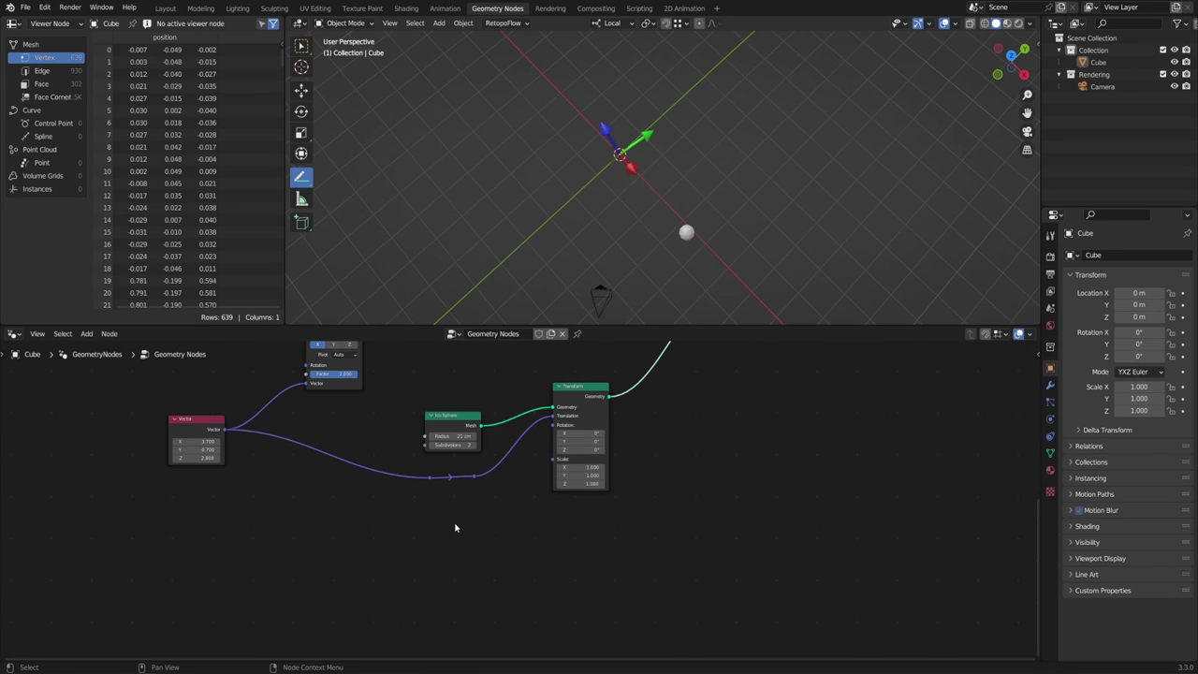
pyautogui.hotkey('shift', 'a')
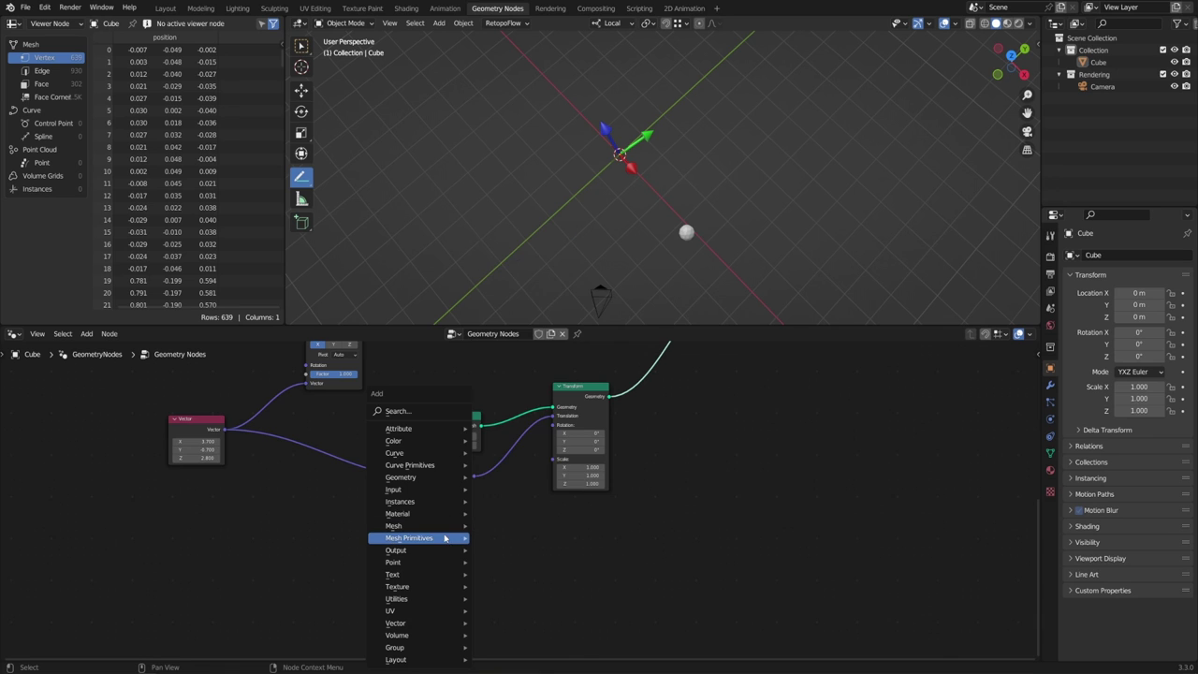
pyautogui.moveTo(445, 537)
pyautogui.click(521, 553)
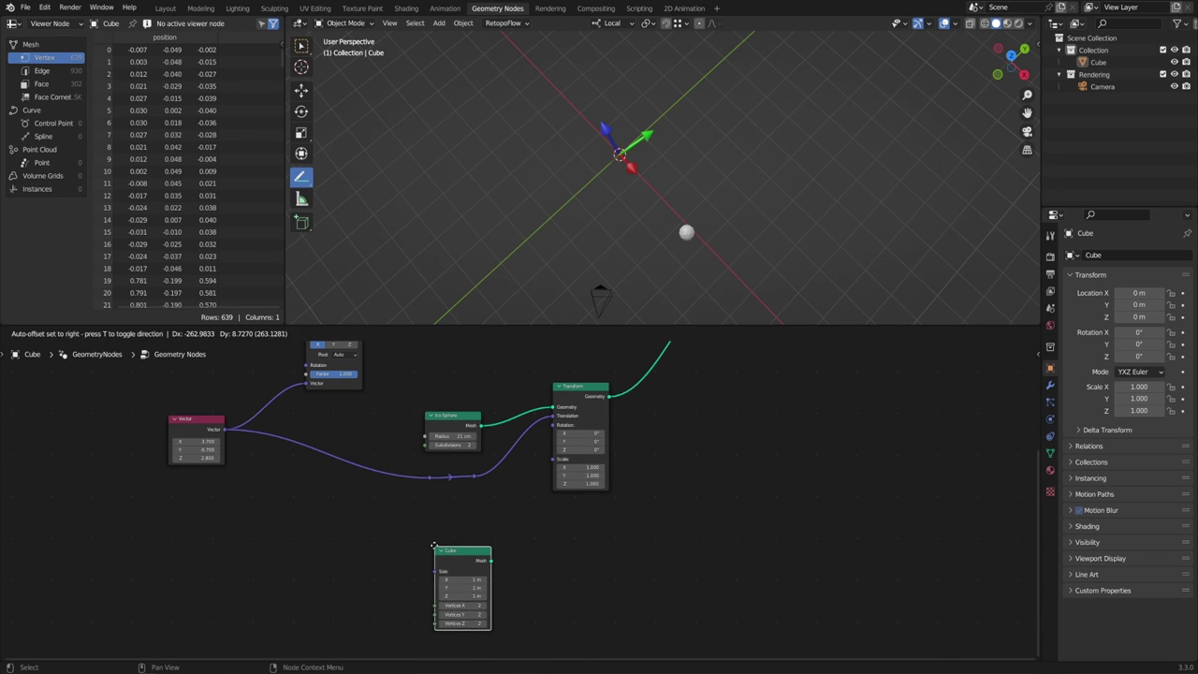
pyautogui.click(459, 543)
pyautogui.moveTo(557, 536); pyautogui.dragTo(560, 522, button='middle')
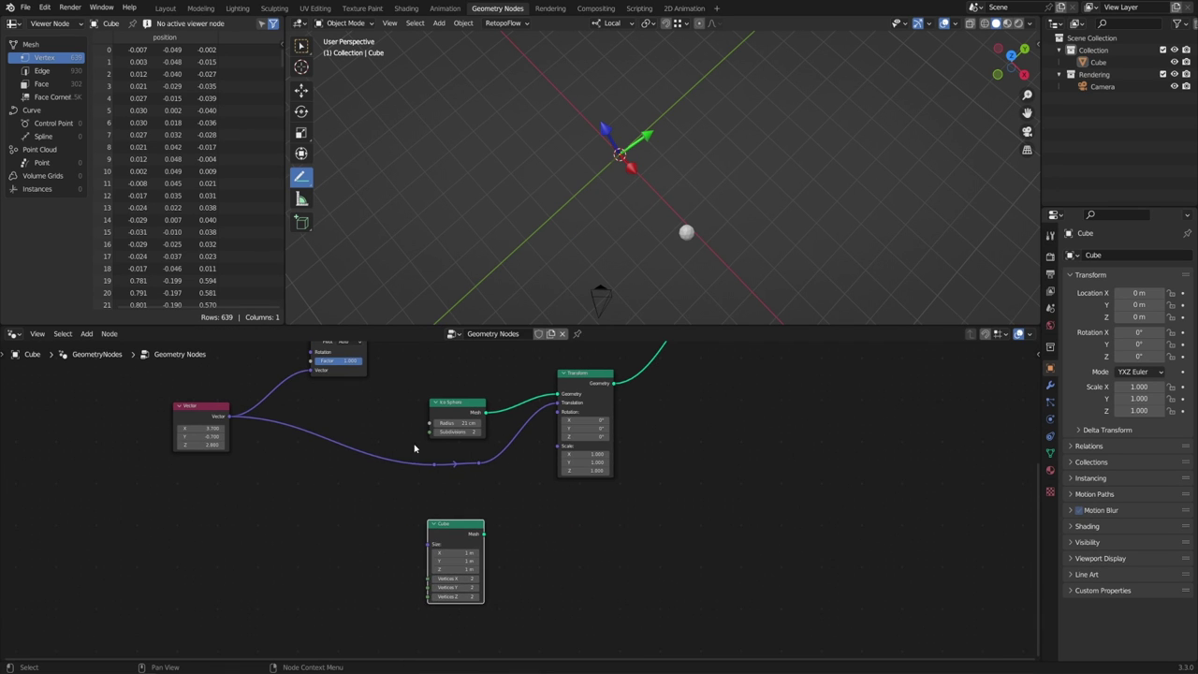
# - Duplicate the Ico Sphere's Transform node with its reroutes, feed the Cube mesh through the copy, and connect it to Join Geometry
pyautogui.moveTo(415, 448); pyautogui.dragTo(509, 490)
pyautogui.keyDown('shift'); pyautogui.click(593, 383); pyautogui.keyUp('shift')
pyautogui.hotkey('shift', 'd')
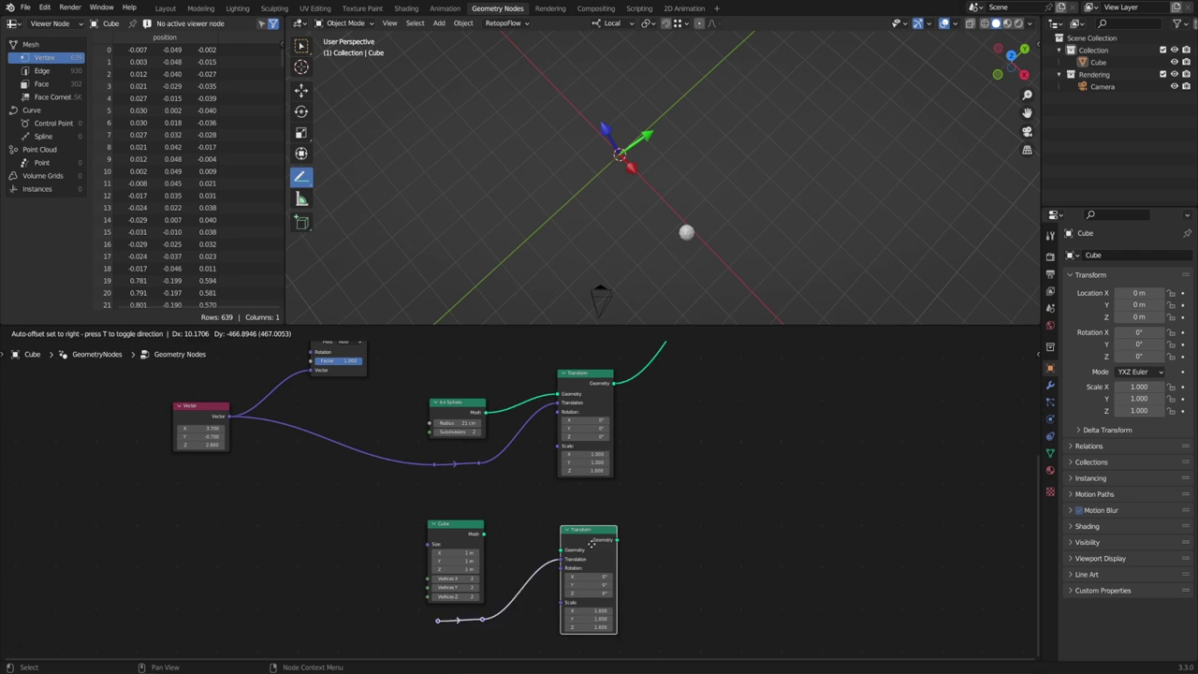
pyautogui.click(589, 562)
pyautogui.moveTo(482, 534); pyautogui.dragTo(560, 572)
pyautogui.scroll(-4, 581, 551)
pyautogui.moveTo(594, 533); pyautogui.dragTo(550, 577, button='middle')
pyautogui.moveTo(547, 588); pyautogui.dragTo(635, 394)
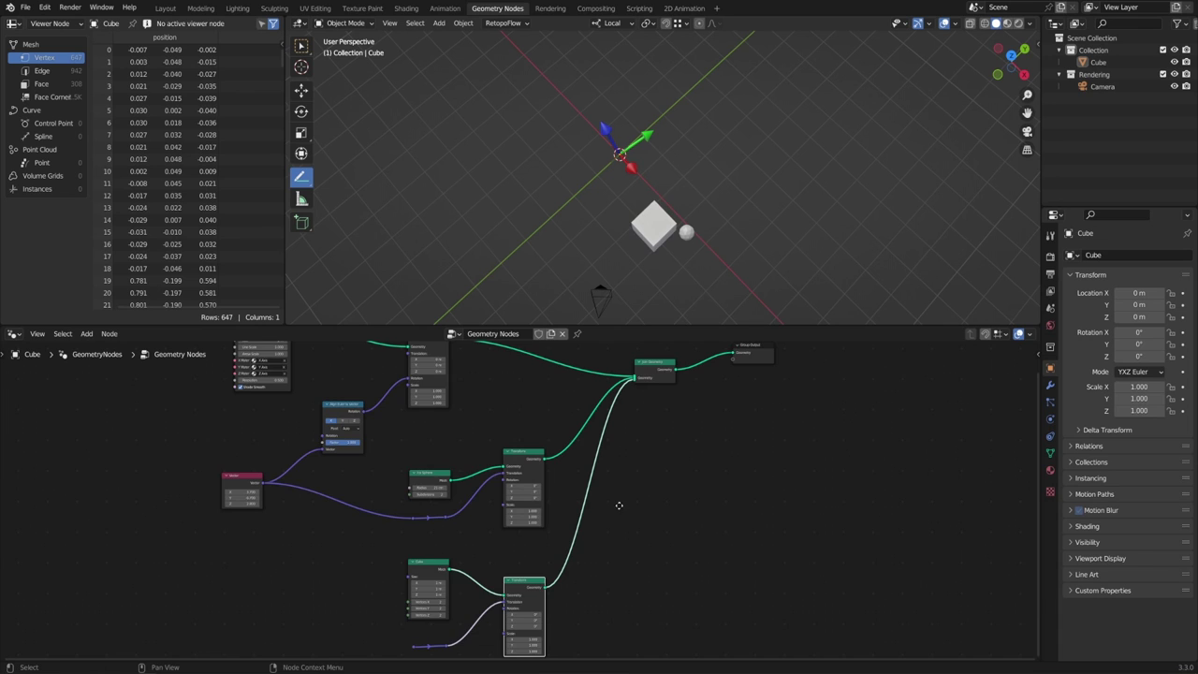
# - Duplicate the Vector node to drive the cube's translation and place the cube away from the sphere, with X -2.8 and Z 4.2
pyautogui.scroll(3, 634, 490)
pyautogui.moveTo(342, 485); pyautogui.dragTo(456, 562, button='middle')
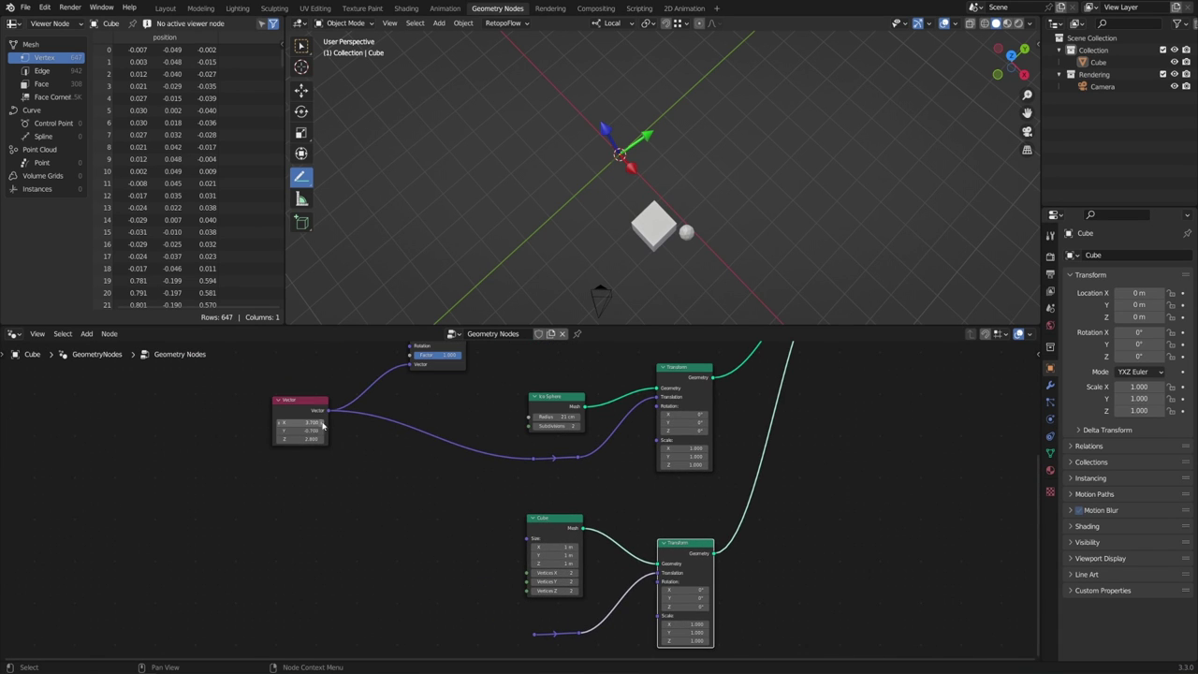
pyautogui.click(299, 412)
pyautogui.hotkey('shift', 'd')
pyautogui.click(243, 531)
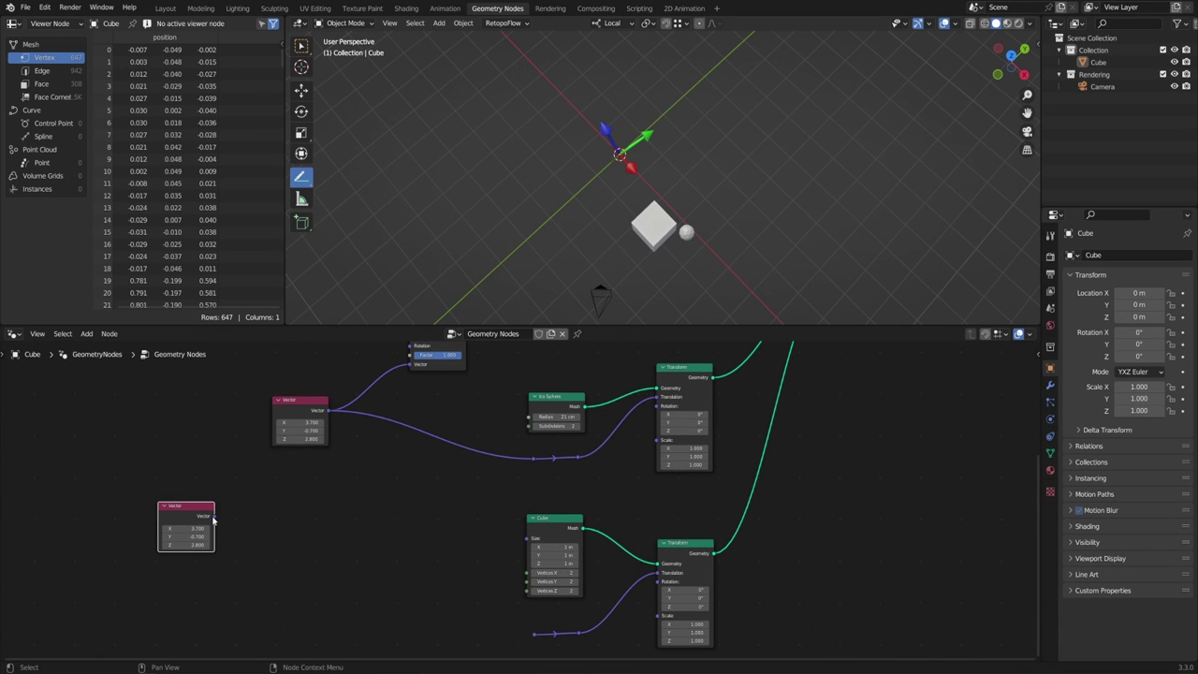
pyautogui.moveTo(214, 521); pyautogui.dragTo(535, 635)
pyautogui.moveTo(187, 529)
pyautogui.mouseDown()
pyautogui.moveTo(209, 529)
pyautogui.moveTo(126, 529)
pyautogui.moveTo(200, 545)
pyautogui.mouseUp()
pyautogui.moveTo(593, 228); pyautogui.dragTo(635, 219, button='middle')
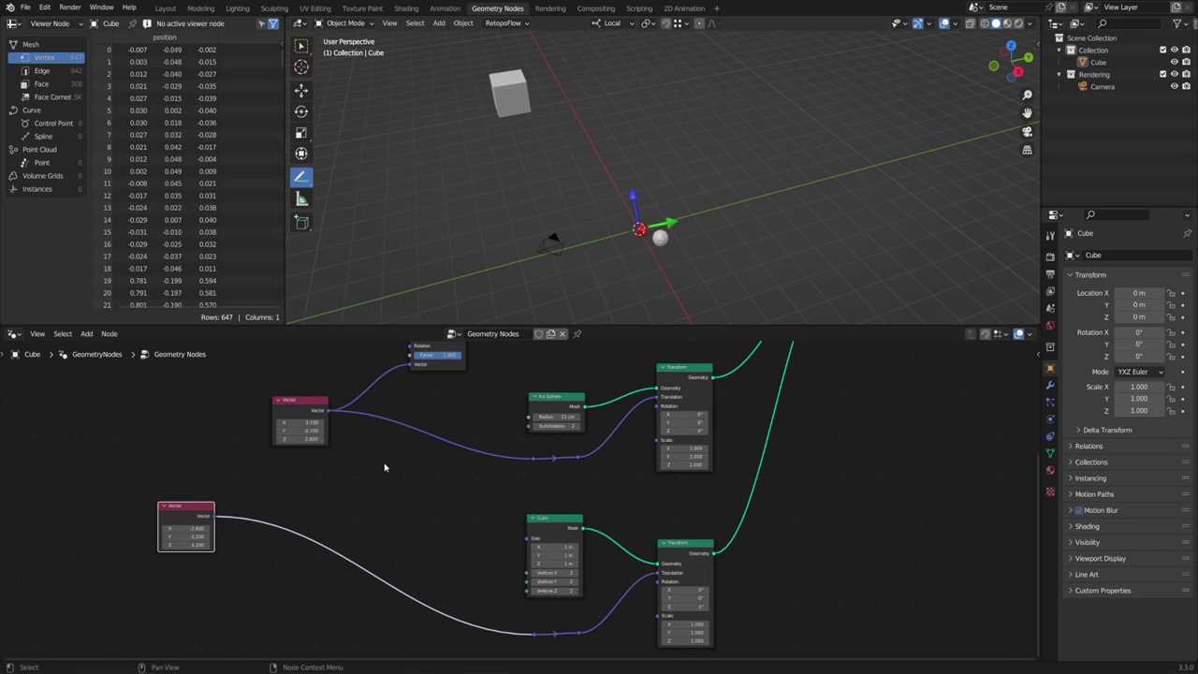
# - Duplicate the Align Euler to Vector node, place the copy before the original, and set its axis to Z
pyautogui.moveTo(388, 393); pyautogui.dragTo(476, 562, button='middle')
pyautogui.moveTo(433, 373); pyautogui.dragTo(433, 356)
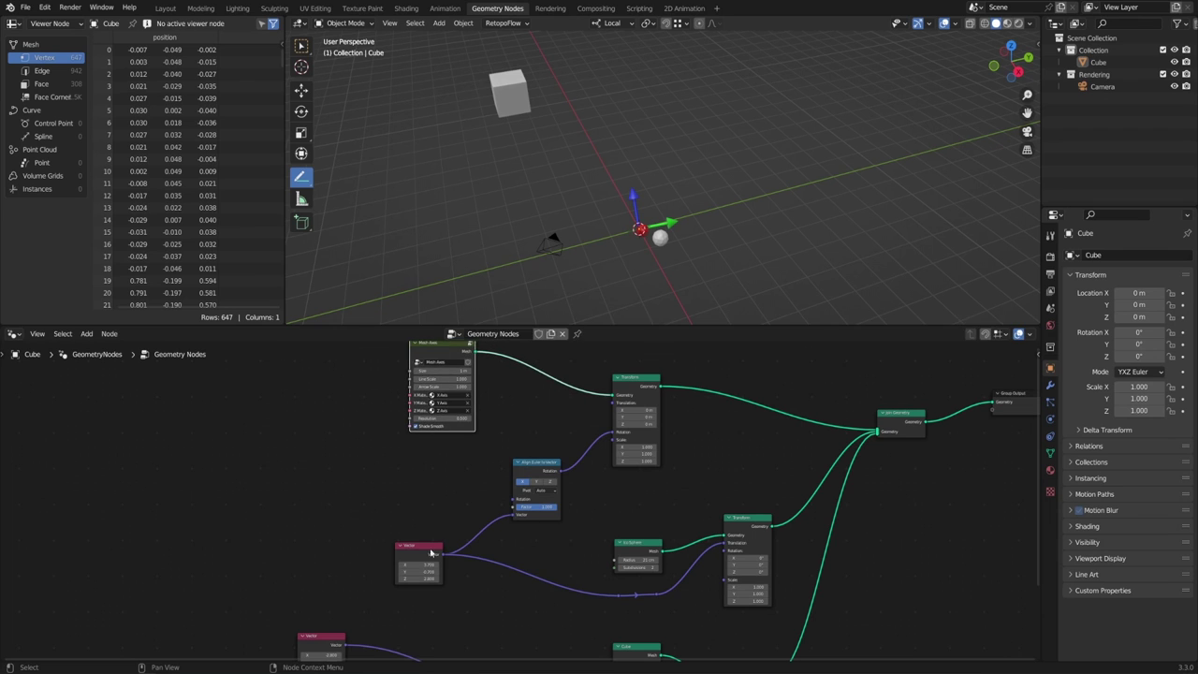
pyautogui.moveTo(417, 565); pyautogui.dragTo(439, 567)
pyautogui.click(540, 471)
pyautogui.scroll(2, 540, 471)
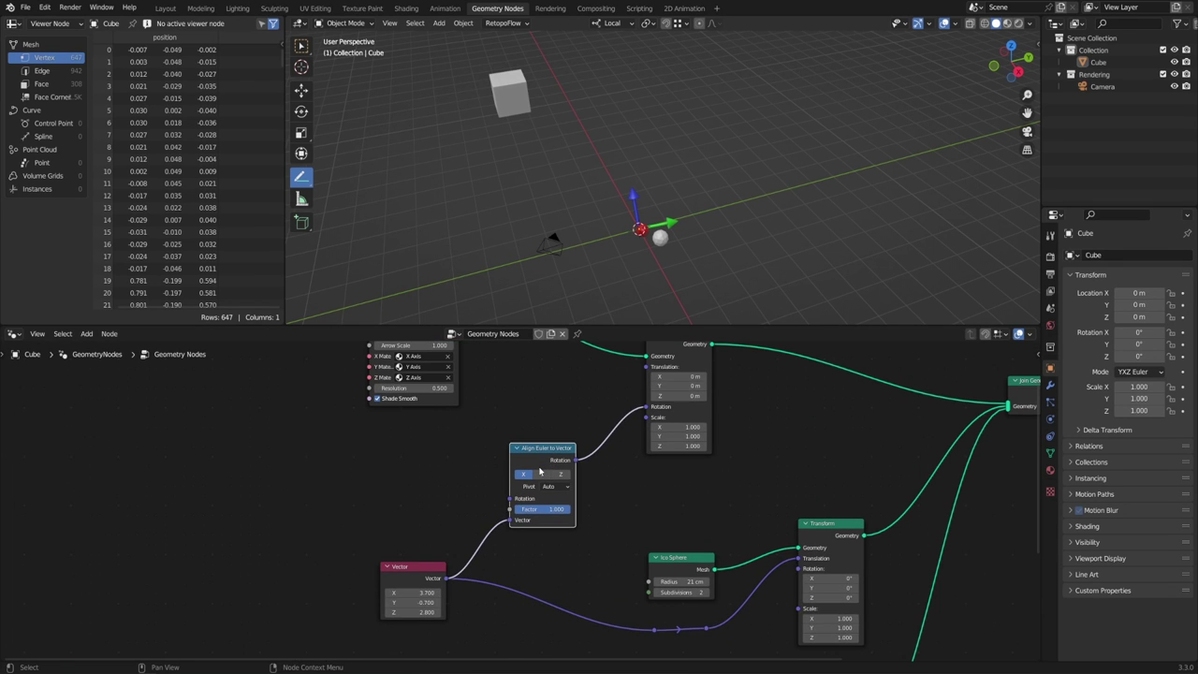
pyautogui.hotkey('shift', 'd')
pyautogui.click(409, 457)
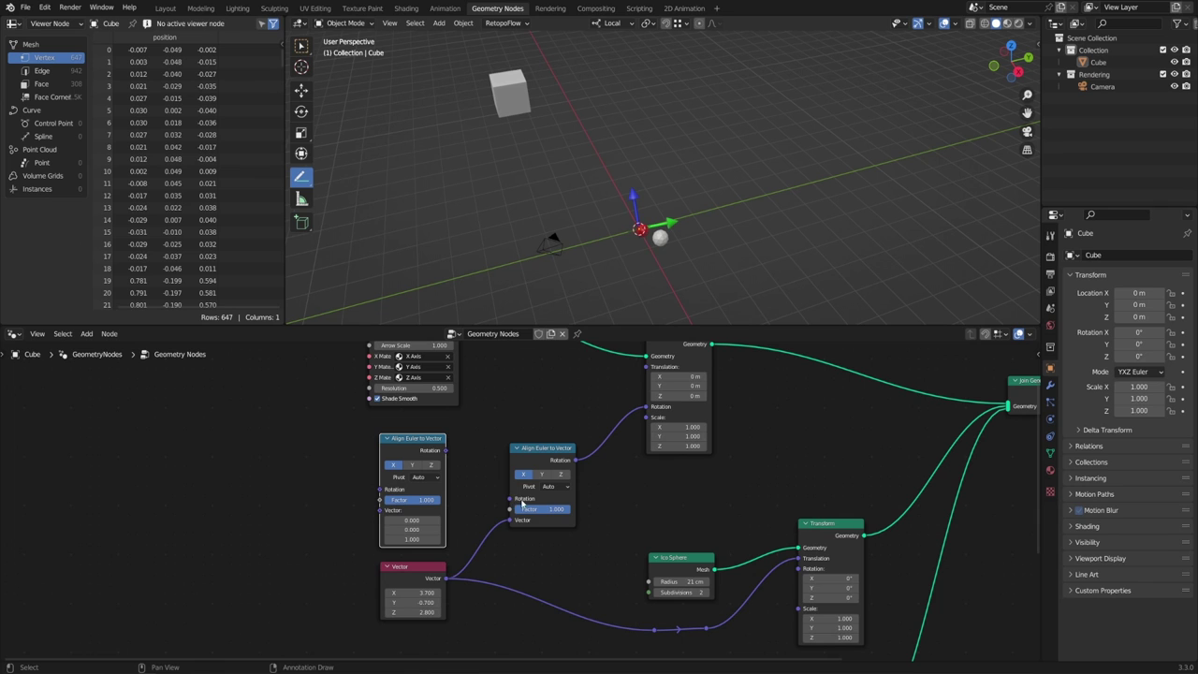
pyautogui.click(431, 465)
# - Connect the cube's Vector to the new Align Euler to Vector node and chain its rotation into the original node's Rotation input
pyautogui.scroll(-3, 460, 487)
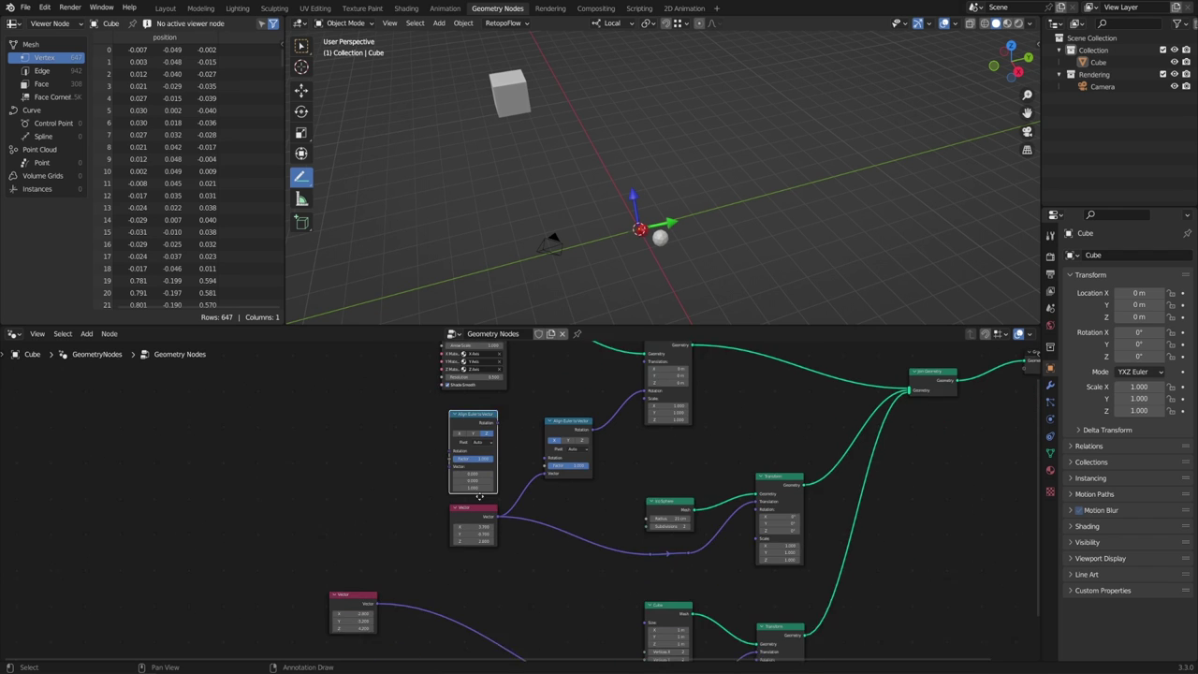
pyautogui.moveTo(385, 595); pyautogui.dragTo(460, 463)
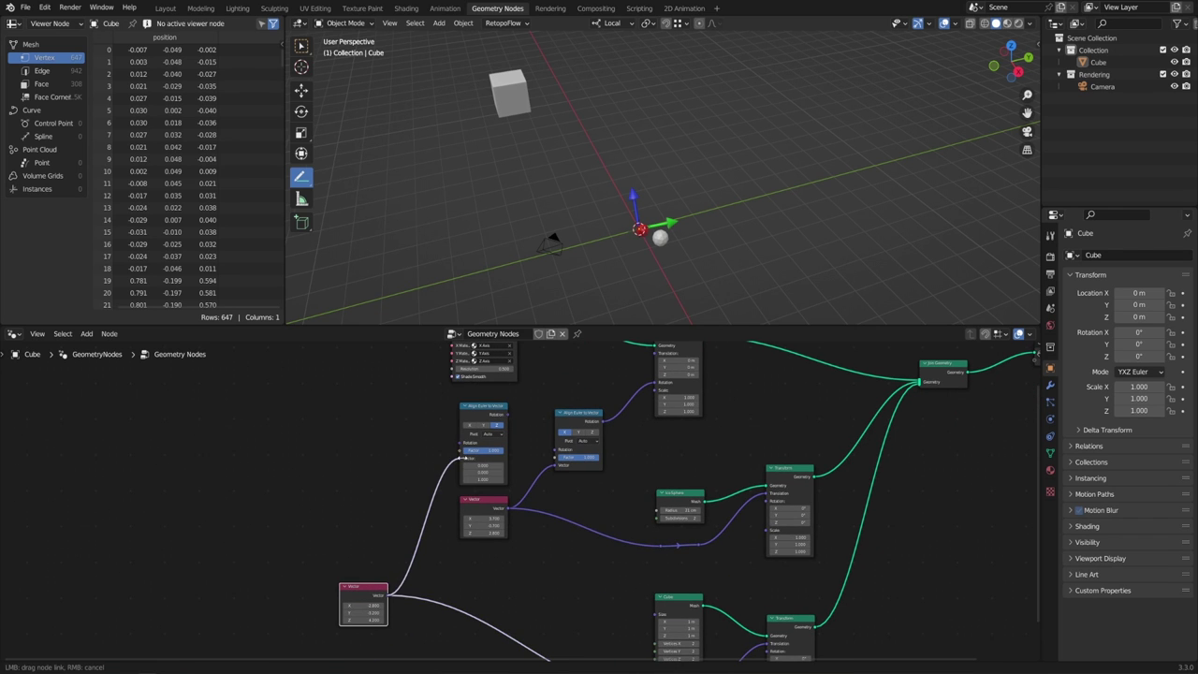
pyautogui.moveTo(497, 473); pyautogui.dragTo(484, 501, button='middle')
pyautogui.scroll(1, 484, 501)
pyautogui.moveTo(475, 443); pyautogui.dragTo(526, 489)
# - Move the target sphere by setting its Vector node to X 5.6 and Y -1.1
pyautogui.moveTo(655, 232); pyautogui.dragTo(747, 181, button='middle')
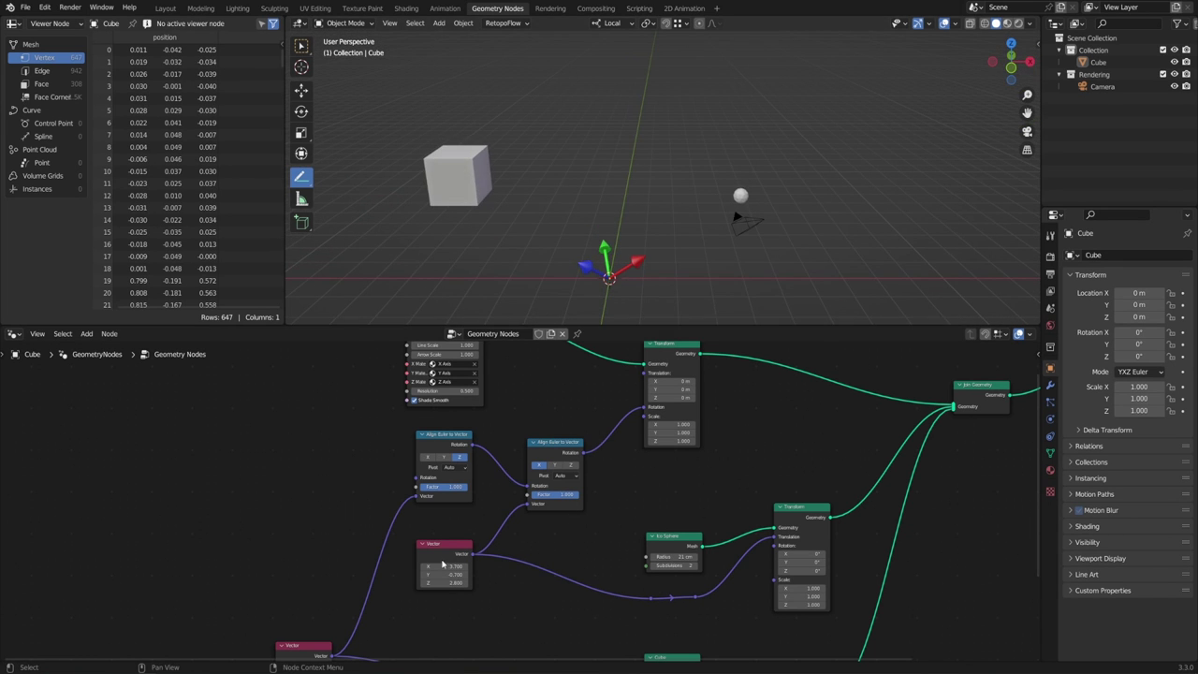
pyautogui.moveTo(443, 563)
pyautogui.mouseDown()
pyautogui.moveTo(496, 563)
pyautogui.moveTo(426, 573)
pyautogui.mouseUp()
pyautogui.moveTo(453, 477); pyautogui.dragTo(454, 474)
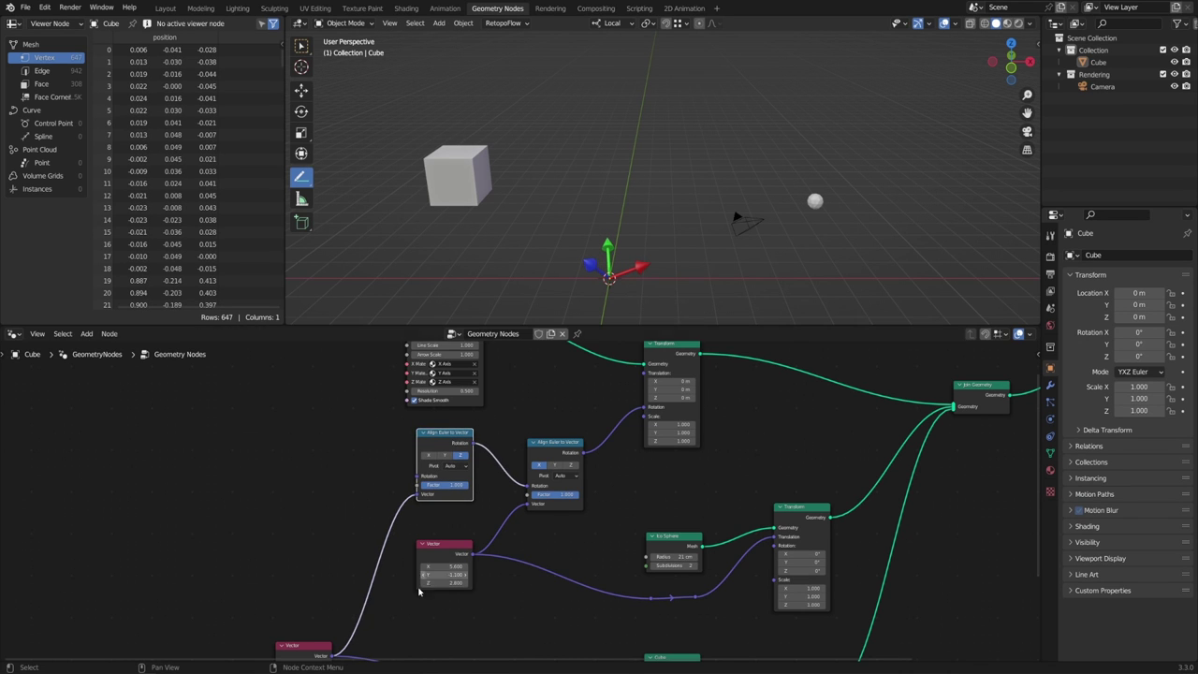
# - Move the cube by setting its Vector node's X to -4.2, raising Y and lowering Z, and examine how the axes follow
pyautogui.moveTo(418, 592); pyautogui.dragTo(422, 536, button='middle')
pyautogui.moveTo(292, 610)
pyautogui.mouseDown()
pyautogui.moveTo(358, 611)
pyautogui.moveTo(272, 610)
pyautogui.mouseUp()
pyautogui.scroll(-3, 637, 223)
pyautogui.moveTo(646, 218); pyautogui.dragTo(585, 314, button='middle')
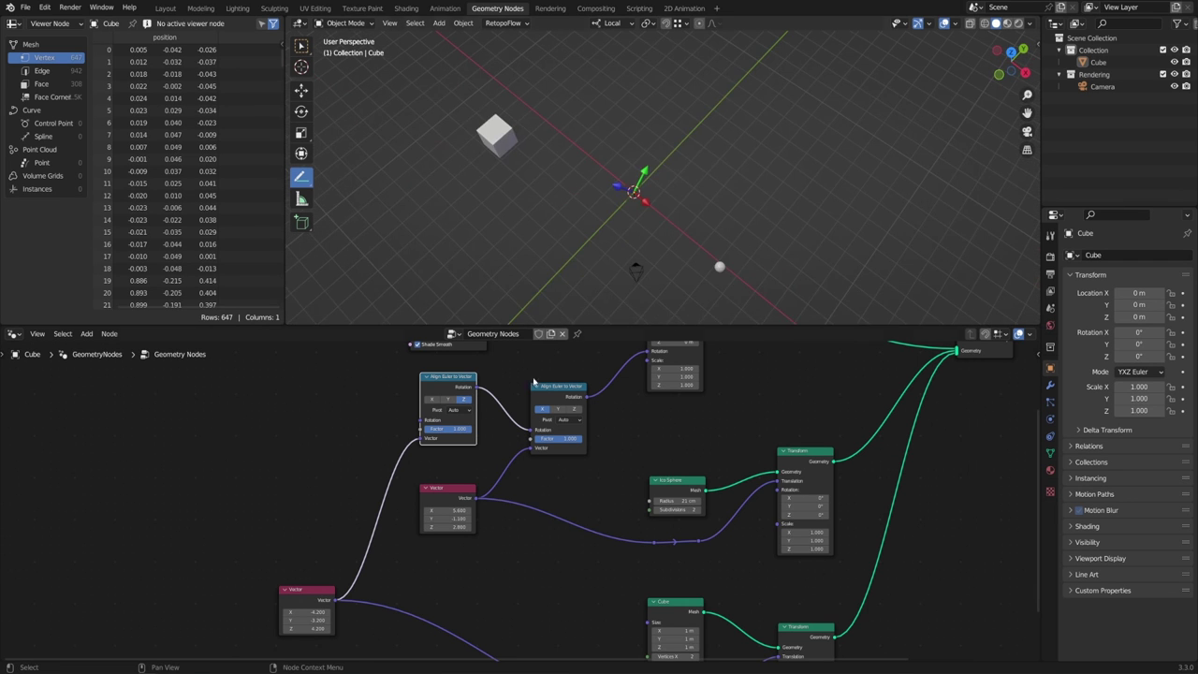
pyautogui.moveTo(309, 620)
pyautogui.mouseDown()
pyautogui.moveTo(338, 619)
pyautogui.moveTo(323, 620)
pyautogui.mouseUp()
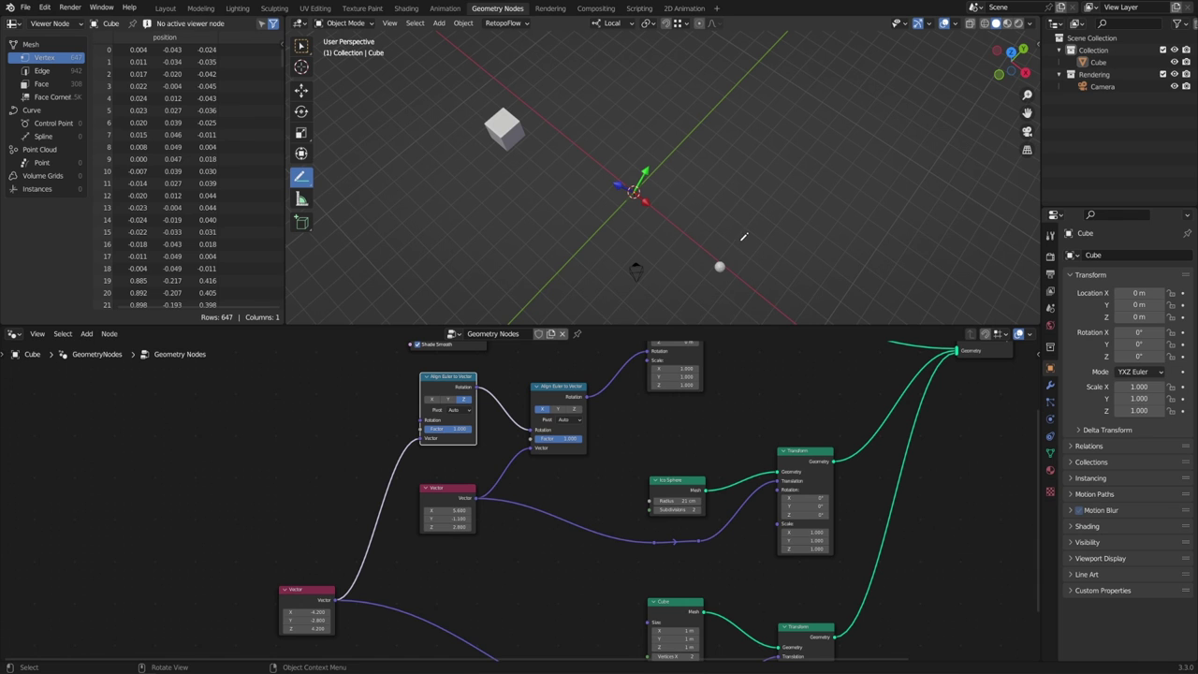
pyautogui.moveTo(309, 628)
pyautogui.mouseDown()
pyautogui.moveTo(323, 628)
pyautogui.moveTo(287, 628)
pyautogui.moveTo(341, 620)
pyautogui.moveTo(300, 619)
pyautogui.mouseUp()
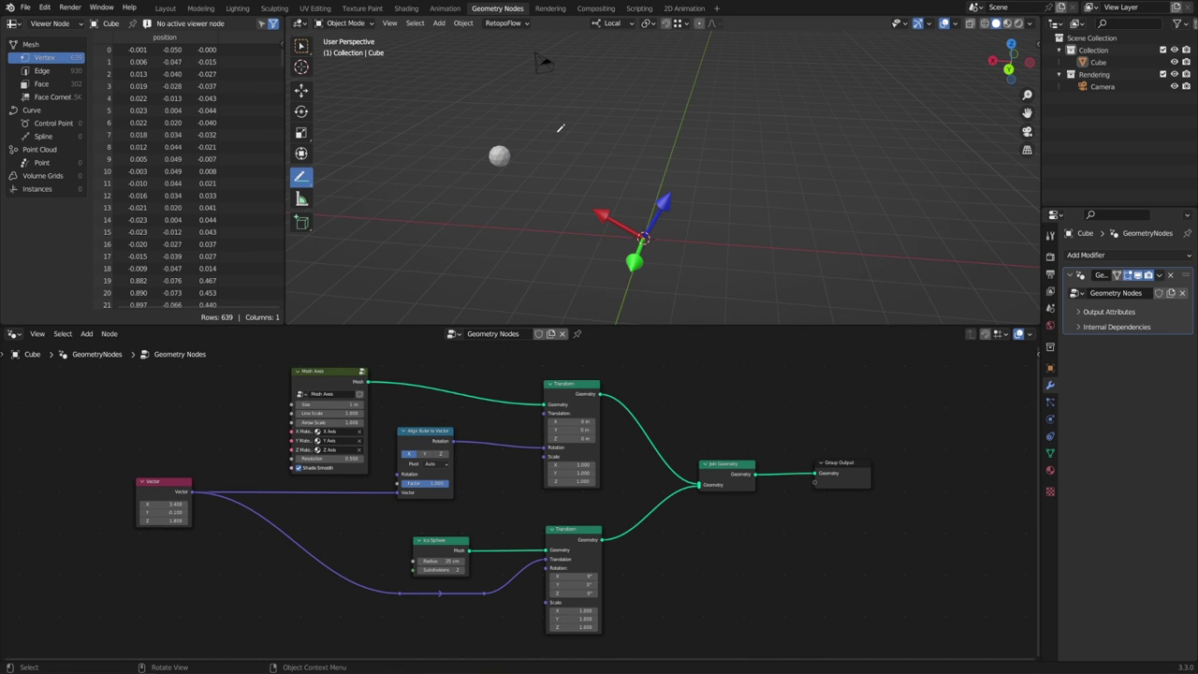
# - Move the Mesh Axes node away and insert a copy of the Transform node between it and the existing Transform
pyautogui.moveTo(413, 463); pyautogui.dragTo(474, 523, button='middle')
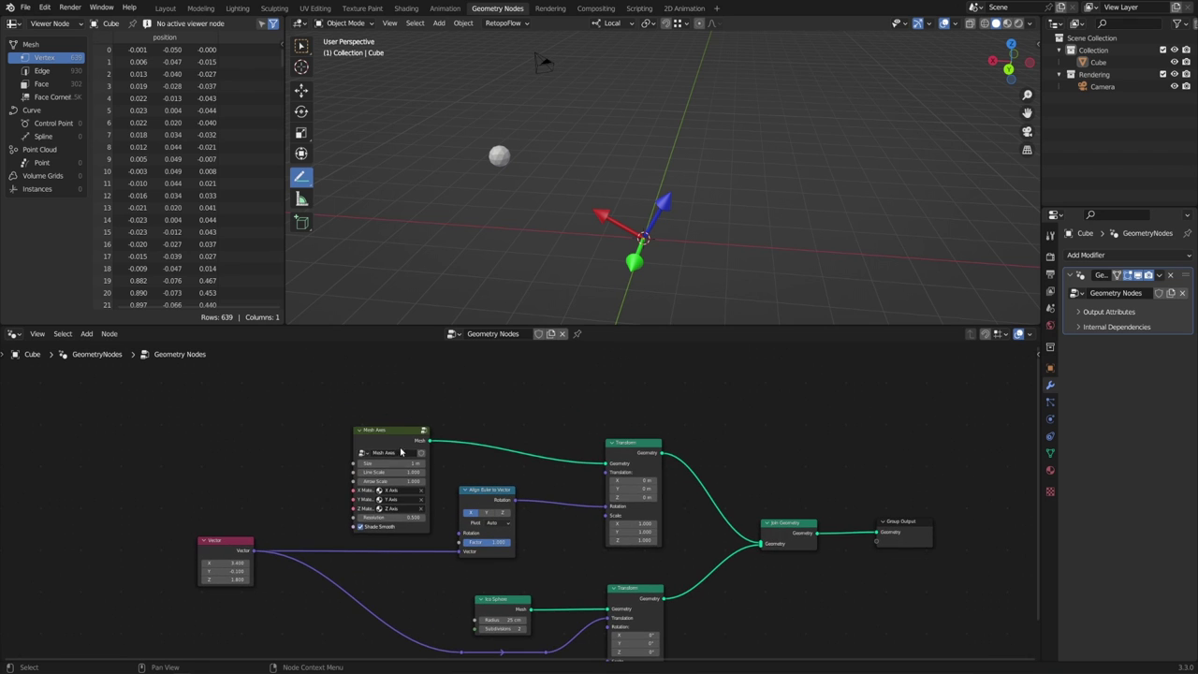
pyautogui.moveTo(400, 440); pyautogui.dragTo(285, 390)
pyautogui.click(634, 443)
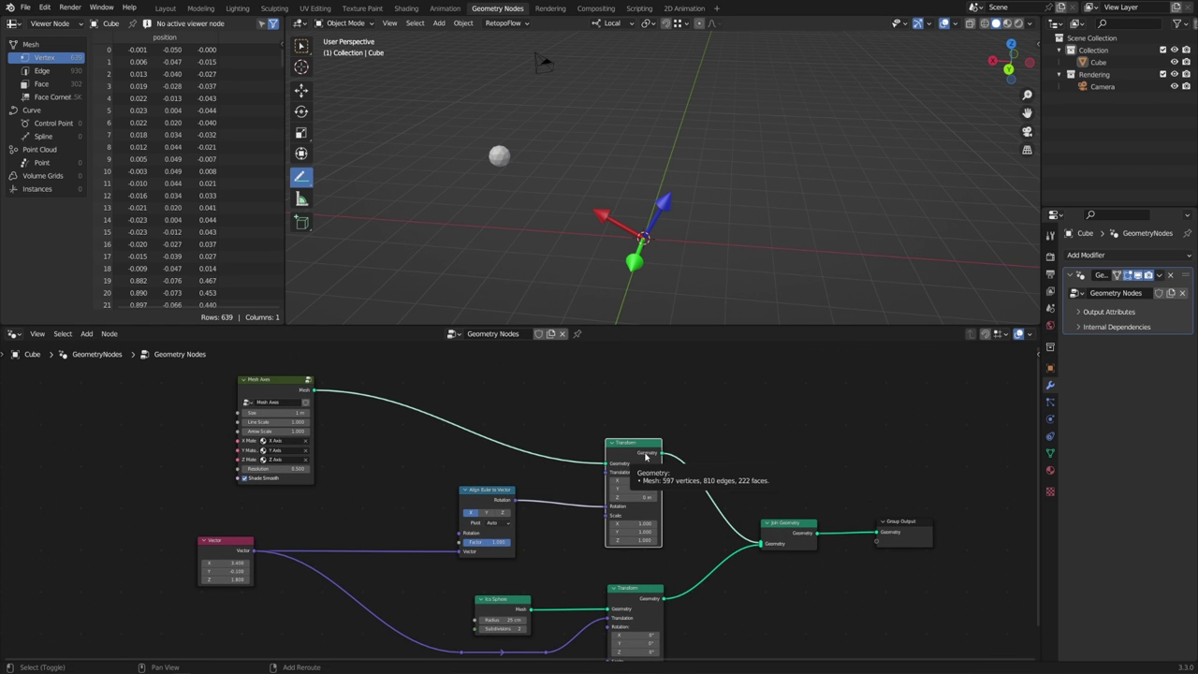
pyautogui.hotkey('shift', 'd')
pyautogui.click(410, 385)
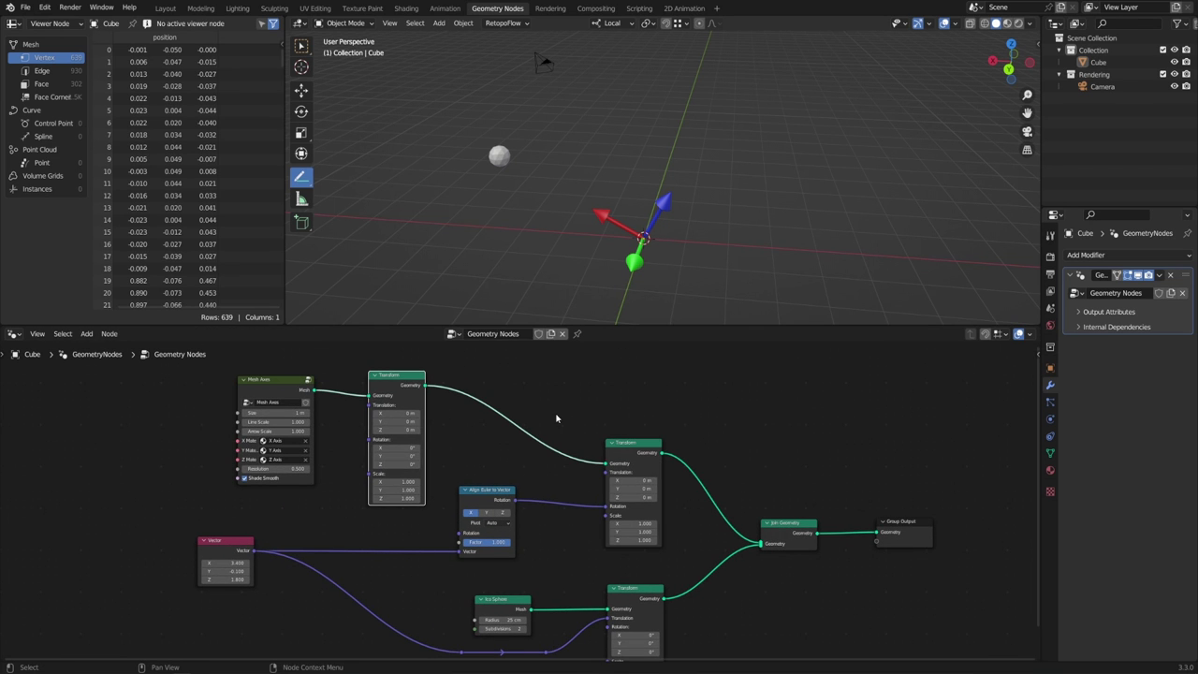
# - Set the new Transform's translation to Y -5.1 m and Z 1.7 m, and annotate a line from the world origin toward the sphere
pyautogui.click(397, 421)
pyautogui.write('3.1')
pyautogui.press('Return')
pyautogui.moveTo(397, 422); pyautogui.dragTo(435, 430)
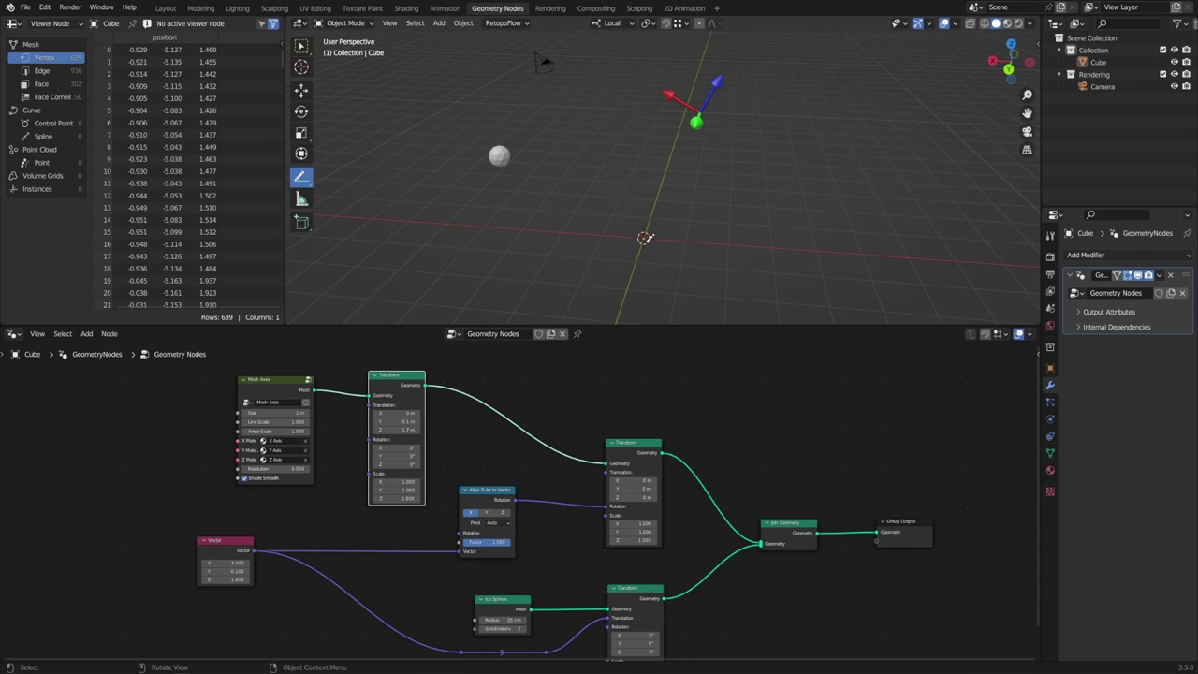
pyautogui.moveTo(647, 238)
pyautogui.mouseDown()
pyautogui.moveTo(504, 153)
pyautogui.moveTo(503, 178)
pyautogui.moveTo(529, 159)
pyautogui.mouseUp()
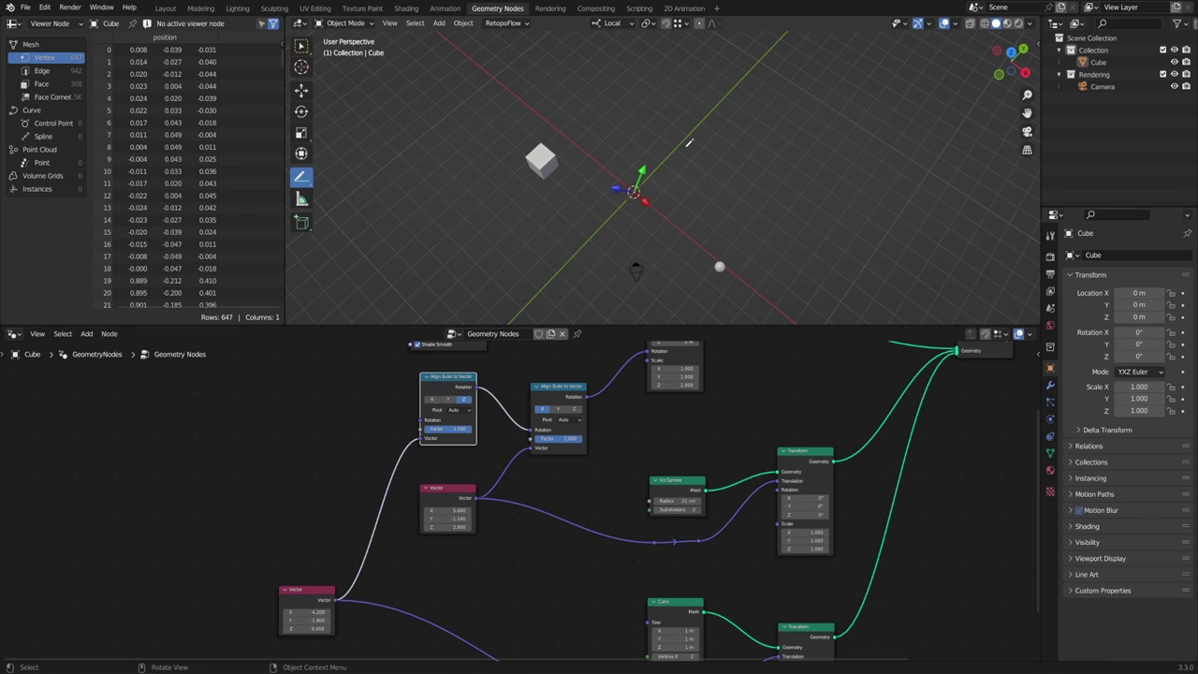
# - Delete all nodes except Mesh Axes and Group Output, keeping those two connected
pyautogui.scroll(-4, 310, 484)
pyautogui.press('b')
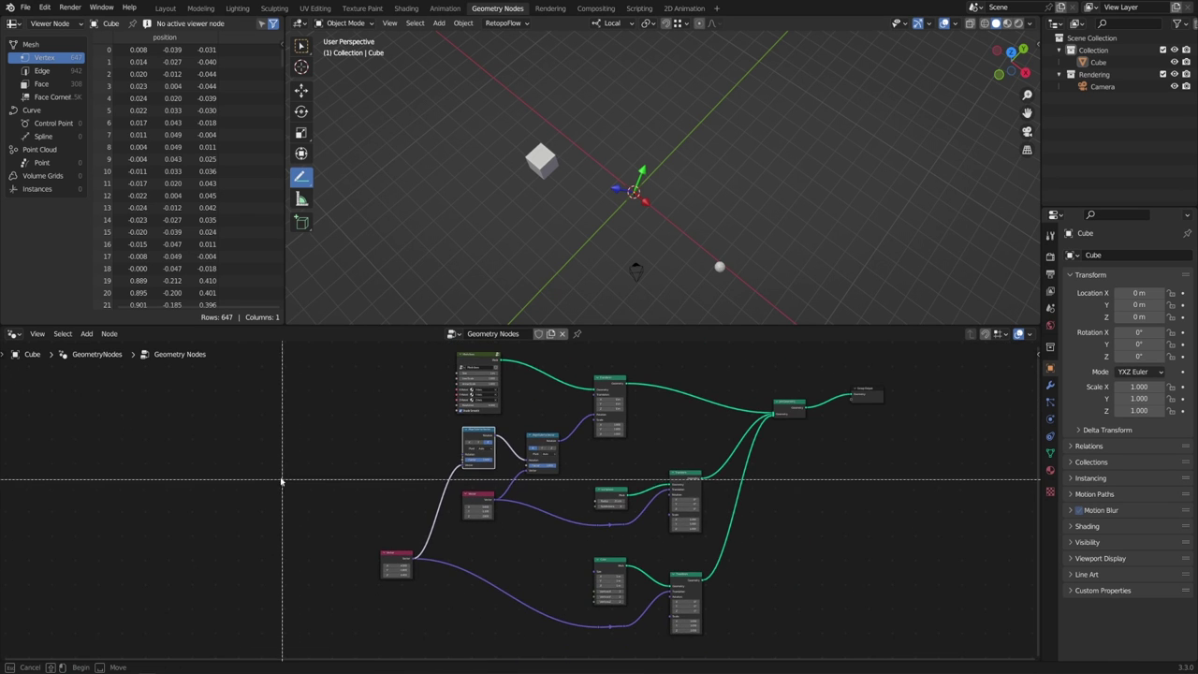
pyautogui.moveTo(274, 446); pyautogui.dragTo(770, 661)
pyautogui.press('b')
pyautogui.moveTo(559, 372); pyautogui.dragTo(849, 485)
pyautogui.press('x')
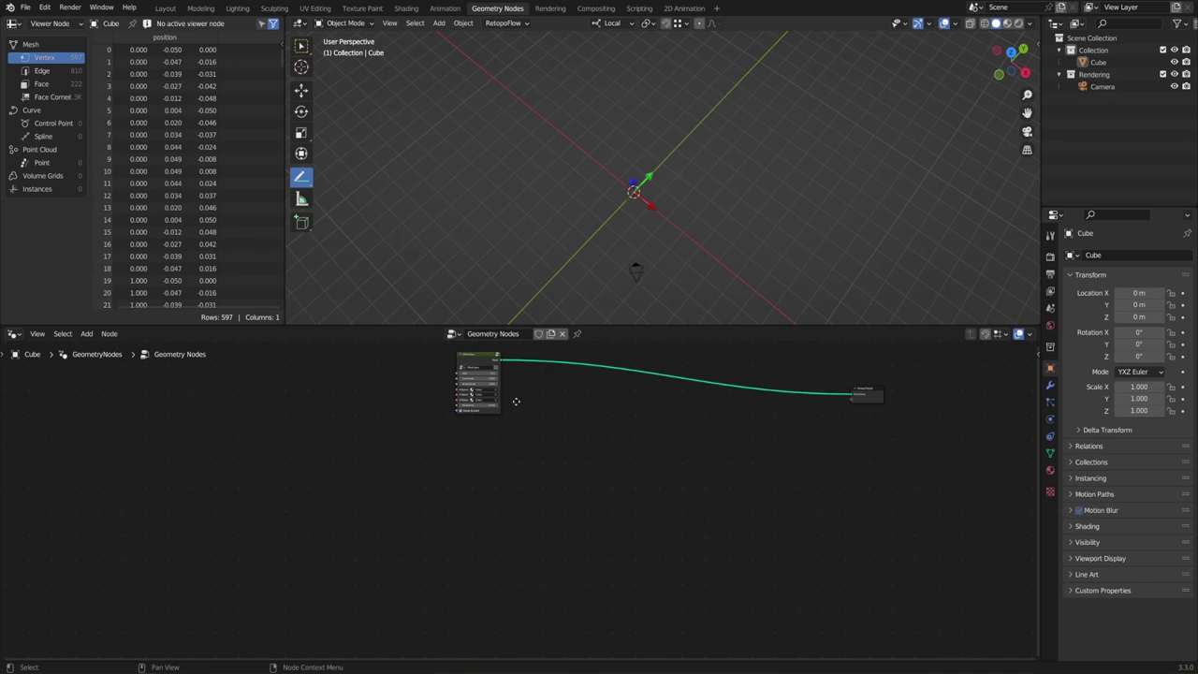
# - Reposition the Mesh Axes node lower and closer to Group Output, and switch the 3D viewport to the Select Box tool
pyautogui.scroll(1, 515, 402)
pyautogui.scroll(2, 465, 460)
pyautogui.moveTo(441, 368); pyautogui.dragTo(545, 440)
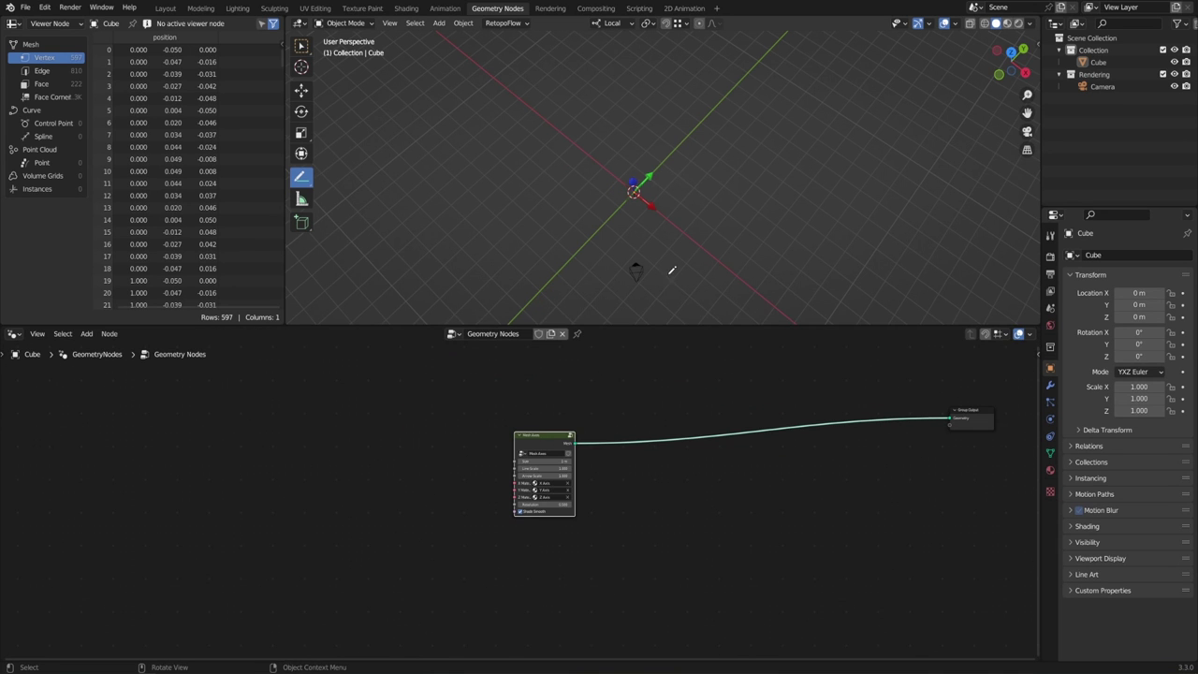
pyautogui.moveTo(669, 268)
pyautogui.mouseDown(button='middle')
pyautogui.moveTo(653, 214)
pyautogui.moveTo(602, 208)
pyautogui.mouseUp(button='middle')
pyautogui.press('w')
# - Add a Mesh Circle primitive node above the Mesh Axes node
pyautogui.hotkey('shift', 'a')
pyautogui.moveTo(635, 384)
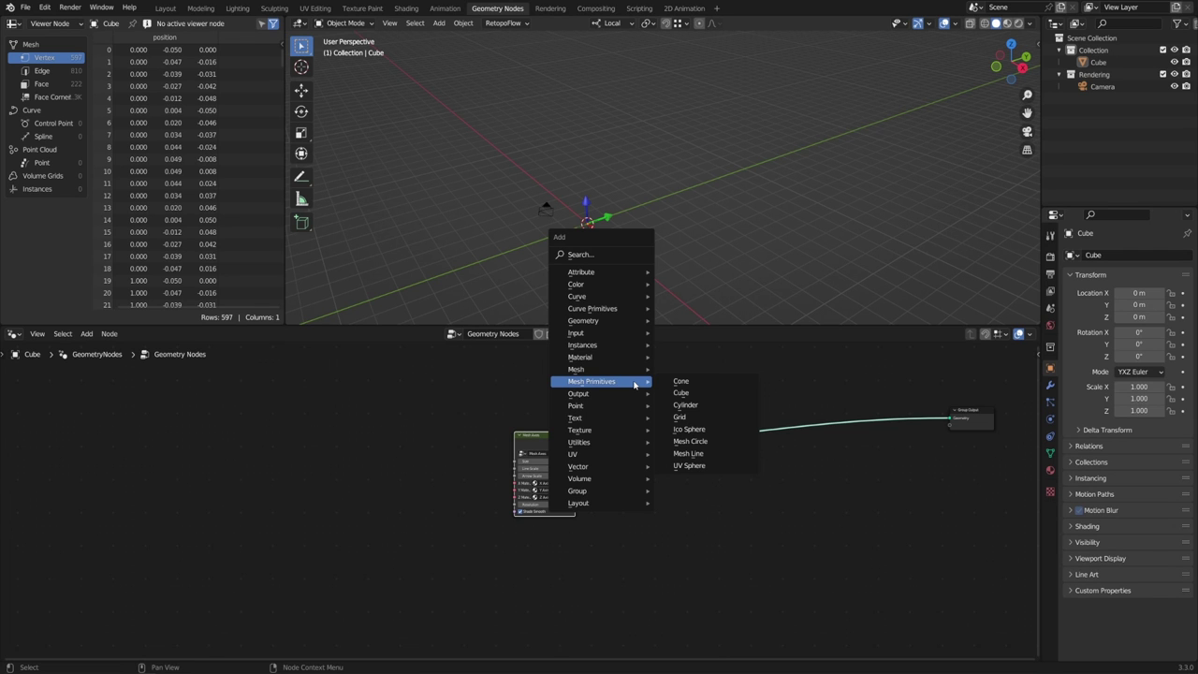
pyautogui.click(691, 441)
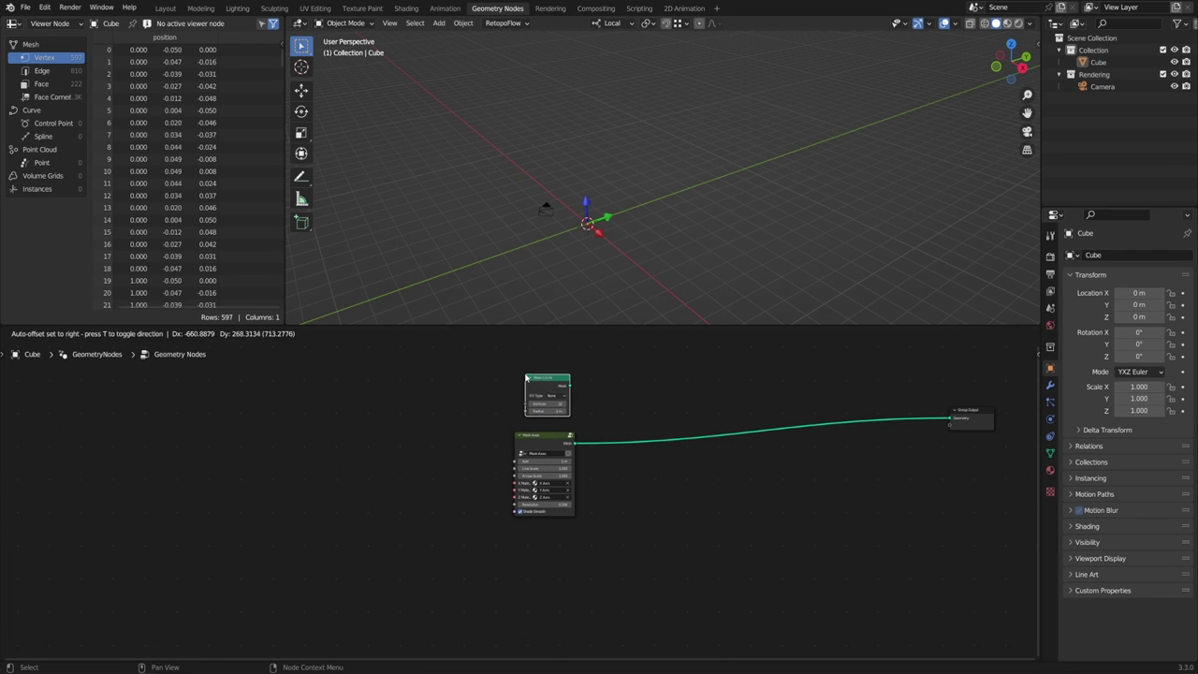
pyautogui.click(526, 377)
# - Add an Instance on Points node using the circle as Points and Mesh Axes as Instance, and connect it to Group Output
pyautogui.moveTo(569, 385); pyautogui.dragTo(697, 379)
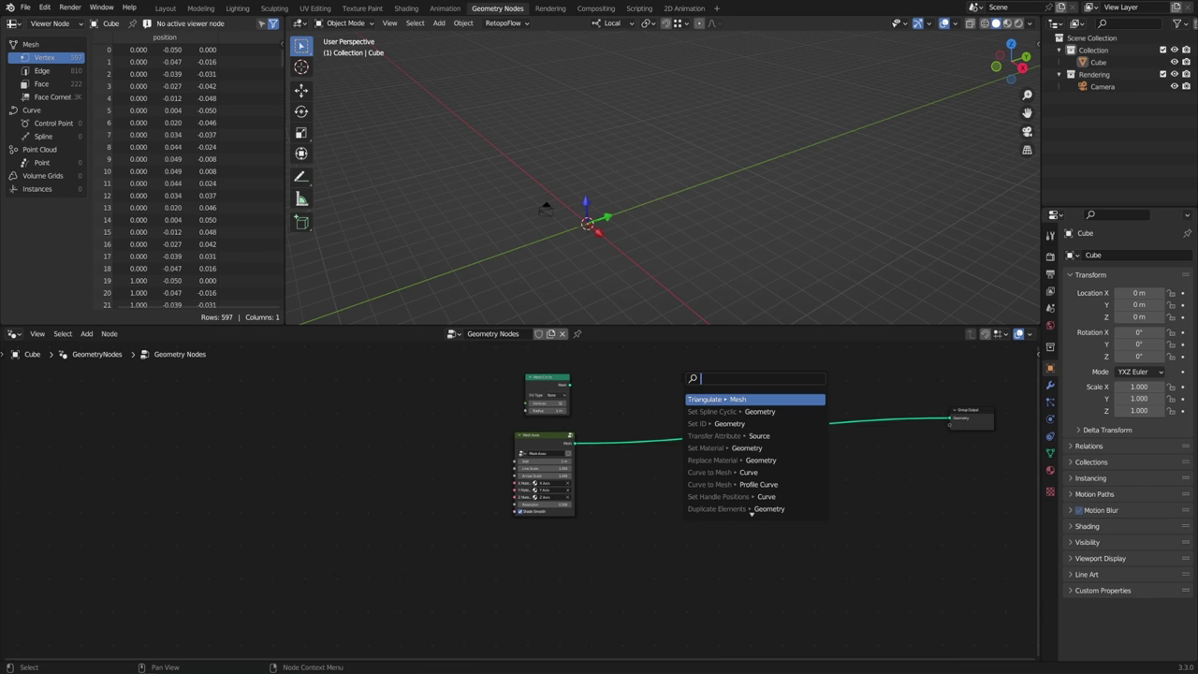
pyautogui.write('in')
pyautogui.press('Return')
pyautogui.click(654, 409)
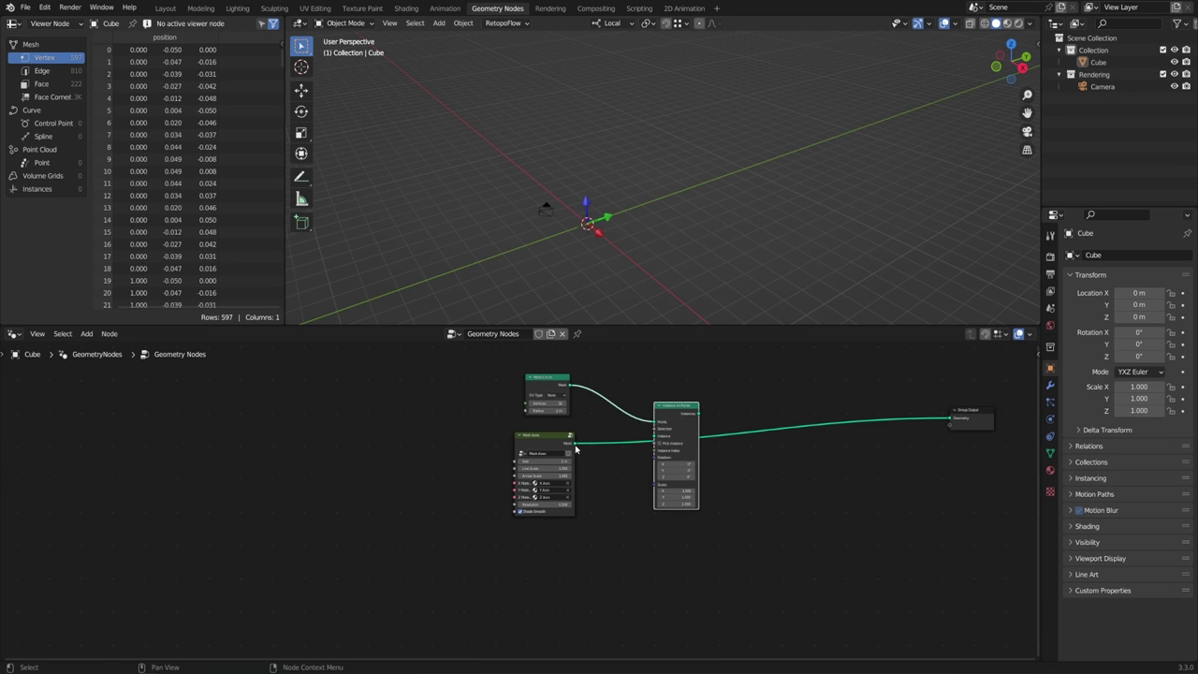
pyautogui.moveTo(575, 445); pyautogui.dragTo(951, 418)
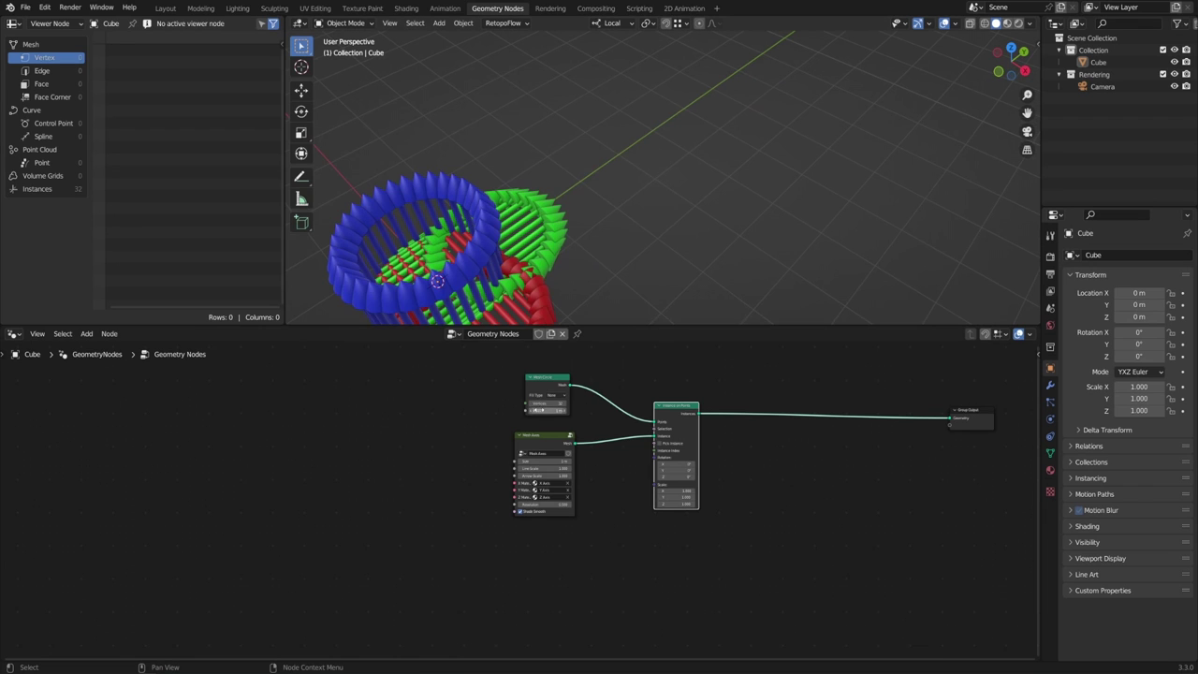
# - Enlarge the Mesh Circle's radius to spread out the axes and reduce its vertices to 15
pyautogui.moveTo(548, 410); pyautogui.dragTo(608, 410)
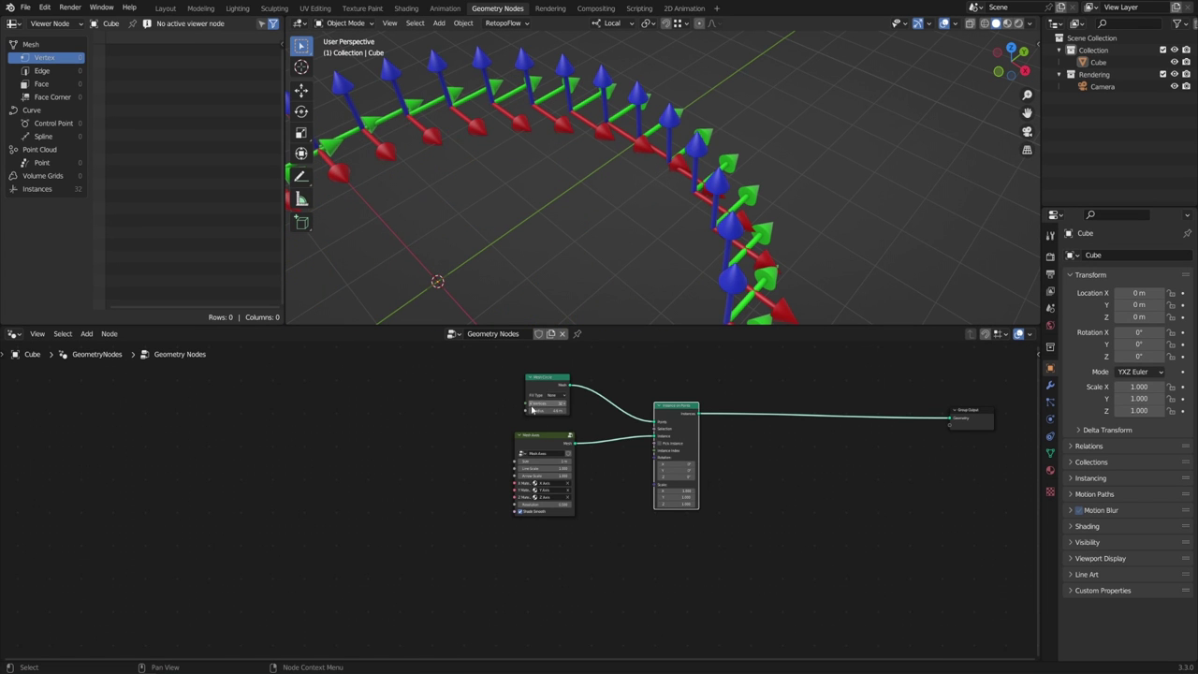
pyautogui.moveTo(532, 404); pyautogui.dragTo(500, 403)
pyautogui.scroll(-3, 670, 157)
pyautogui.moveTo(670, 157); pyautogui.dragTo(586, 219, button='middle')
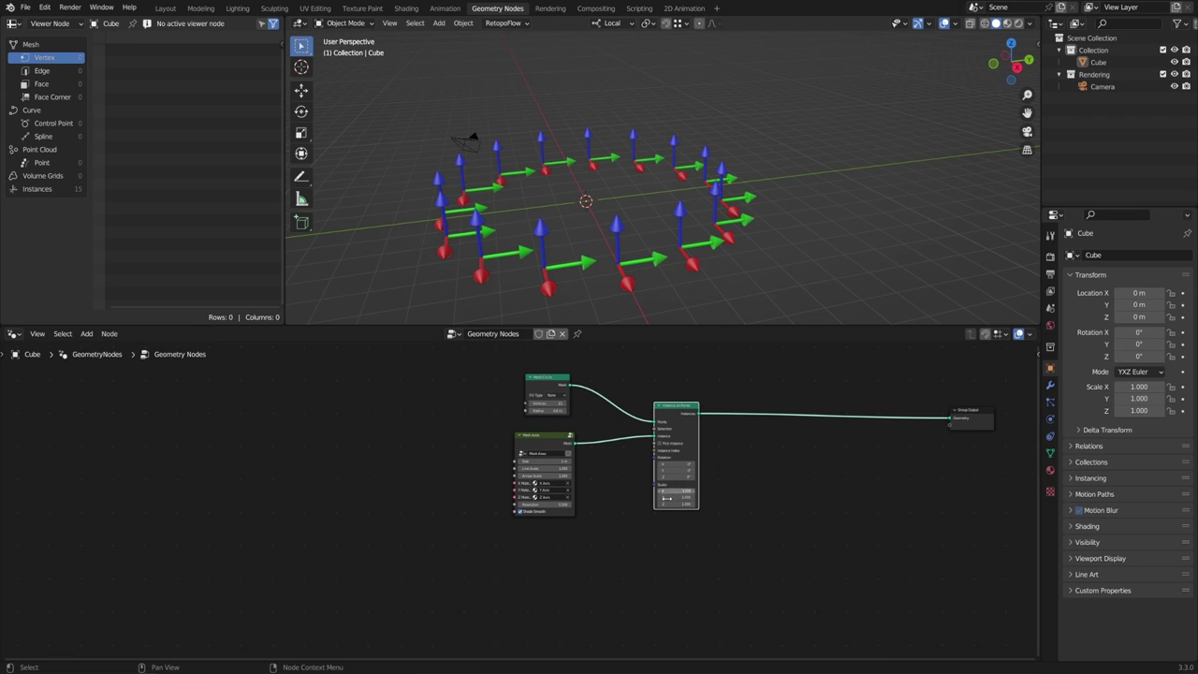
# - Add an Align Euler to Vector node feeding the Rotation of Instance on Points and place it below Mesh Axes
pyautogui.scroll(2, 629, 526)
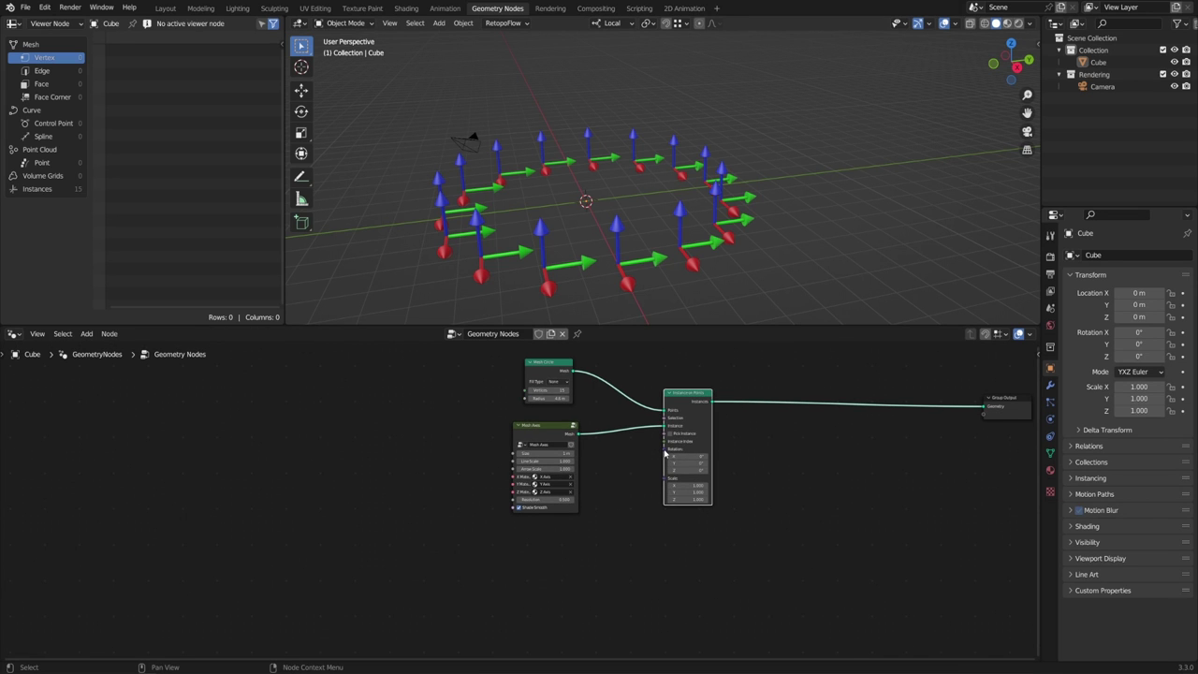
pyautogui.moveTo(666, 453); pyautogui.dragTo(569, 564)
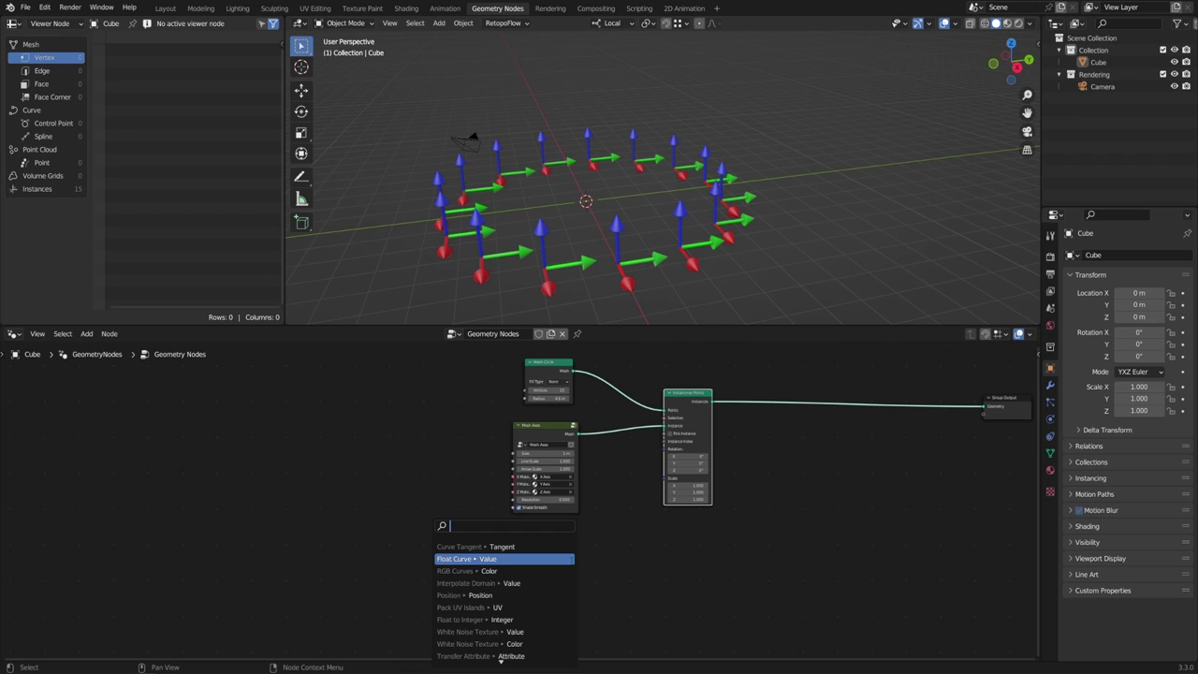
pyautogui.write('al')
pyautogui.press('Return')
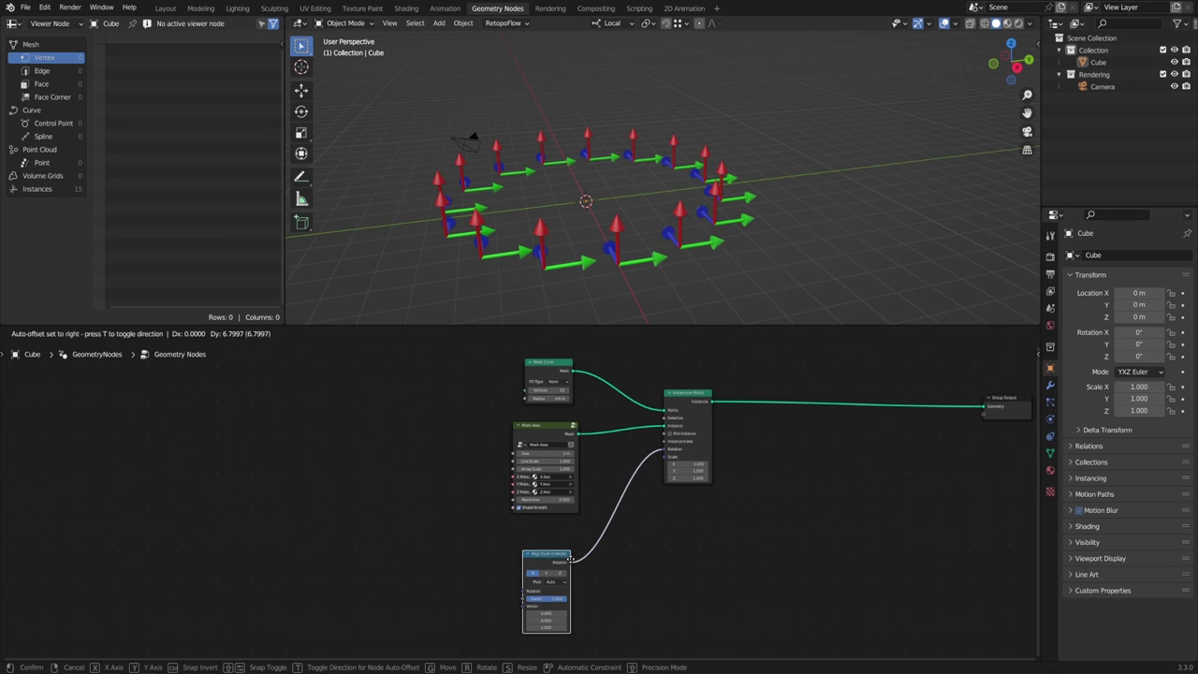
pyautogui.click(578, 534)
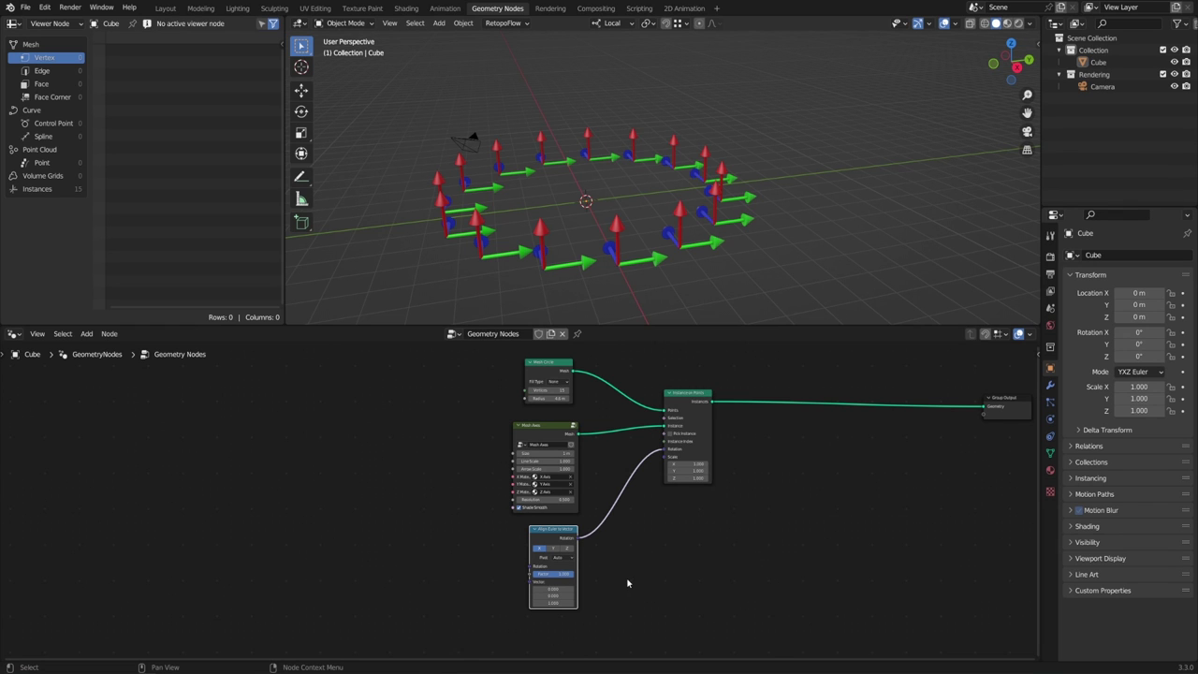
pyautogui.moveTo(628, 582); pyautogui.dragTo(660, 534, button='middle')
pyautogui.scroll(1, 568, 550)
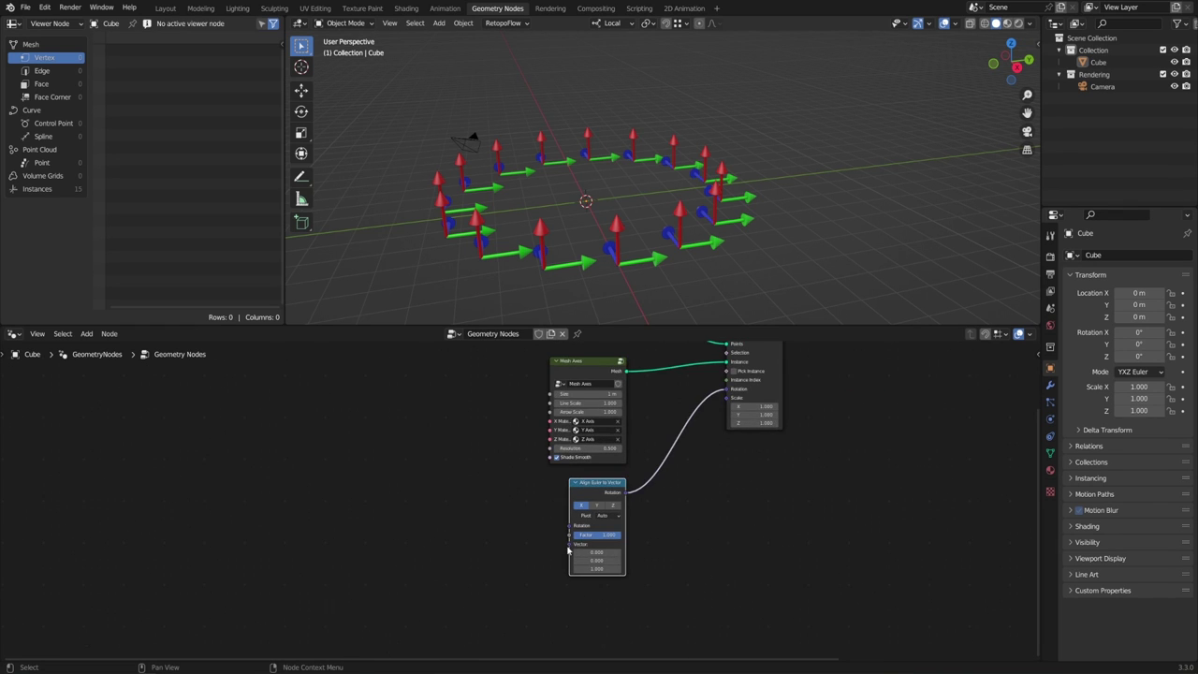
# - Add a Normal node feeding the Vector input of the Align Euler to Vector node
pyautogui.moveTo(569, 546); pyautogui.dragTo(478, 499)
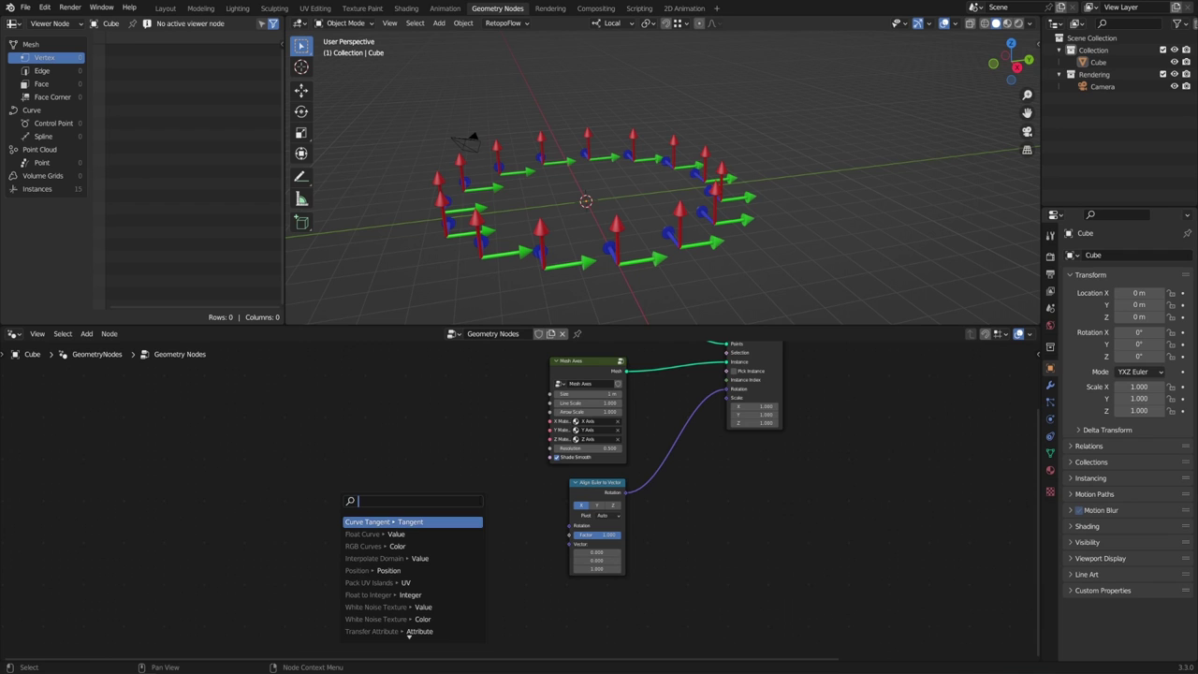
pyautogui.write('nor')
pyautogui.press('Return')
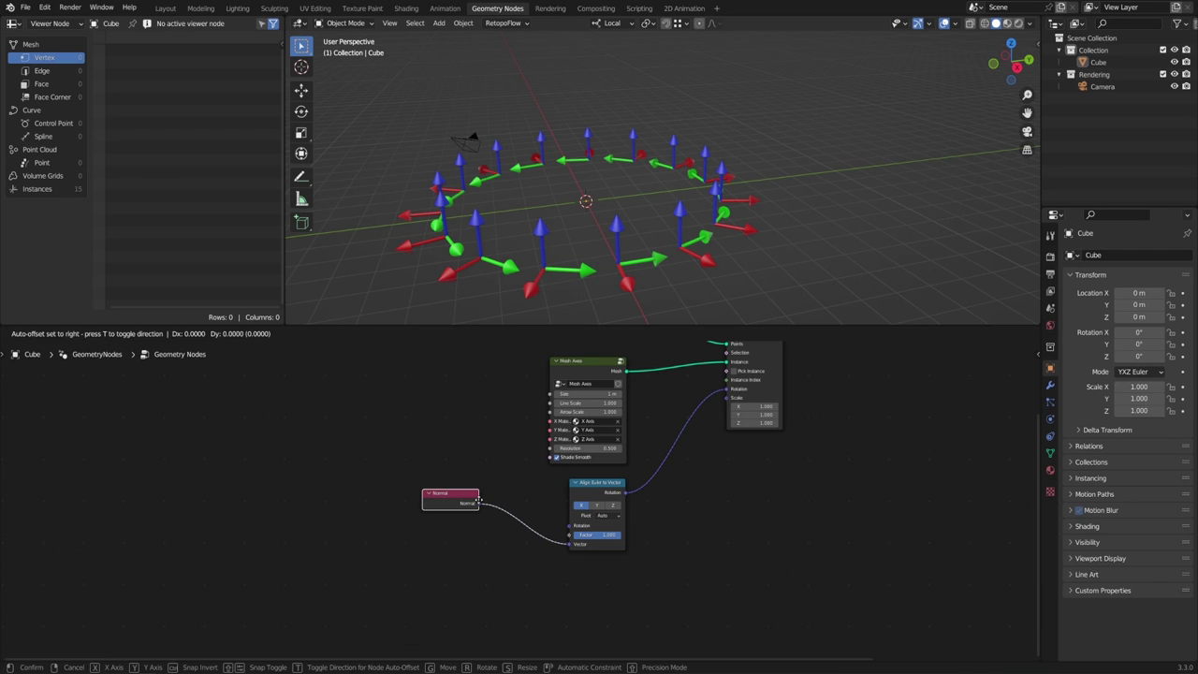
pyautogui.click(520, 527)
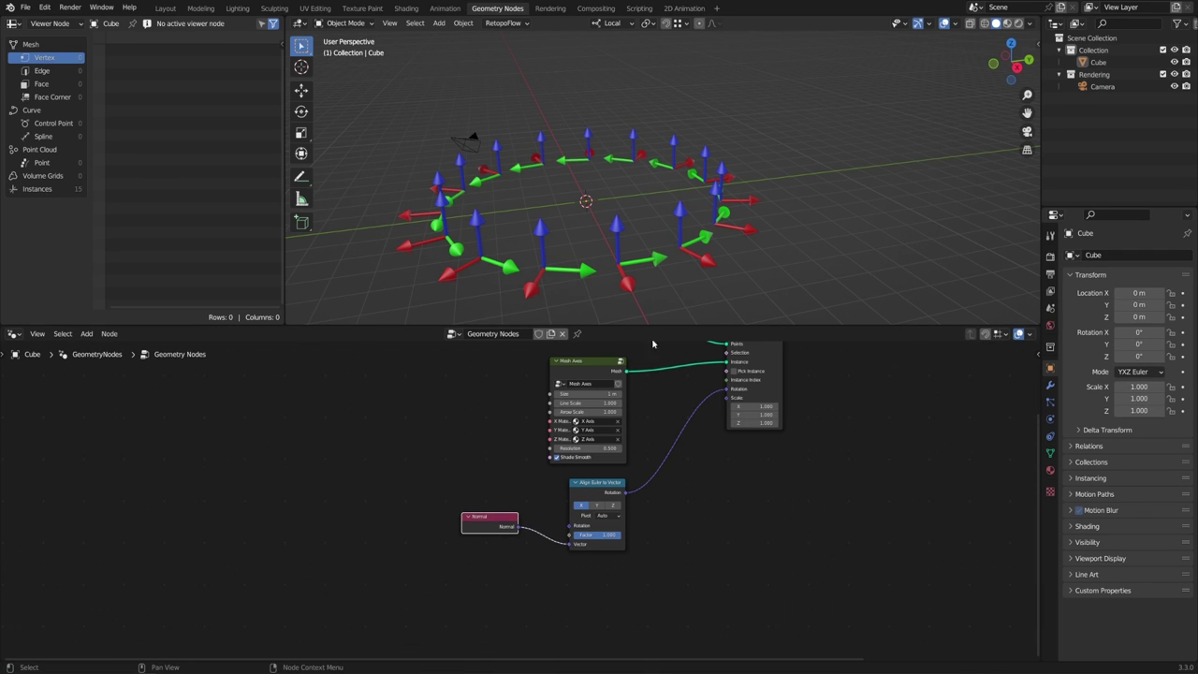
pyautogui.moveTo(627, 284); pyautogui.dragTo(711, 318, button='middle')
# - Insert a Transform node between Mesh Circle and Instance on Points and tilt the circle about 5° around Y
pyautogui.moveTo(669, 428); pyautogui.dragTo(664, 530, button='middle')
pyautogui.moveTo(611, 431); pyautogui.dragTo(454, 413)
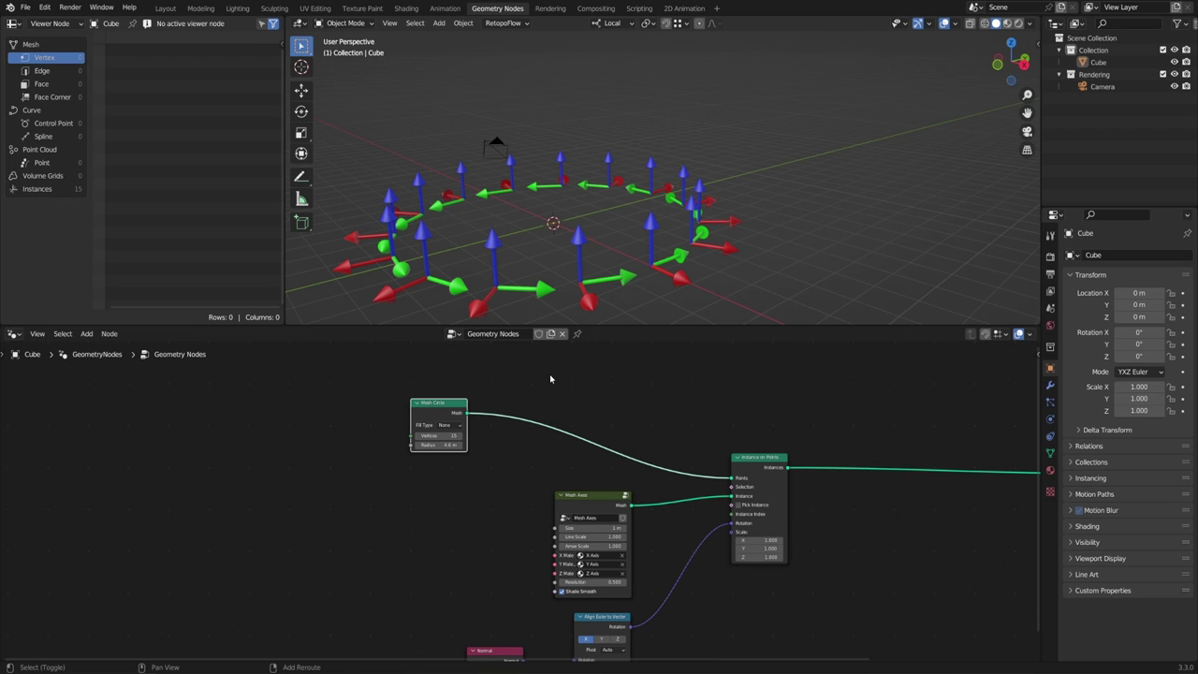
pyautogui.hotkey('shift', 'a')
pyautogui.moveTo(524, 314)
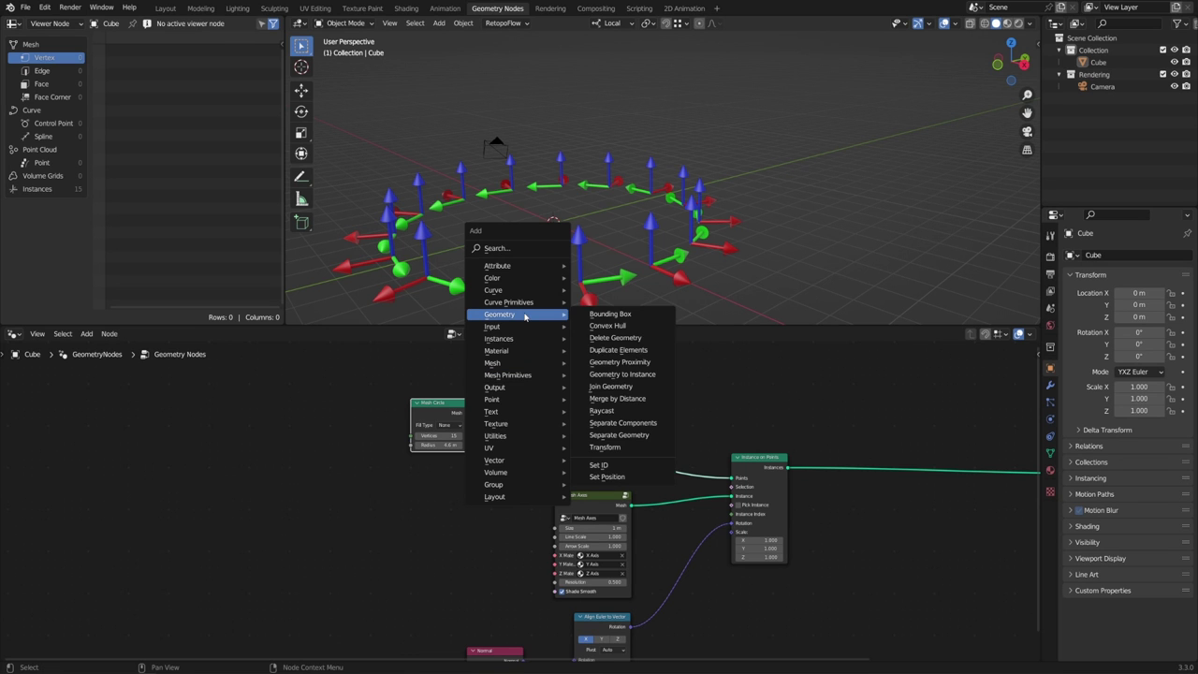
pyautogui.click(604, 447)
pyautogui.click(543, 478)
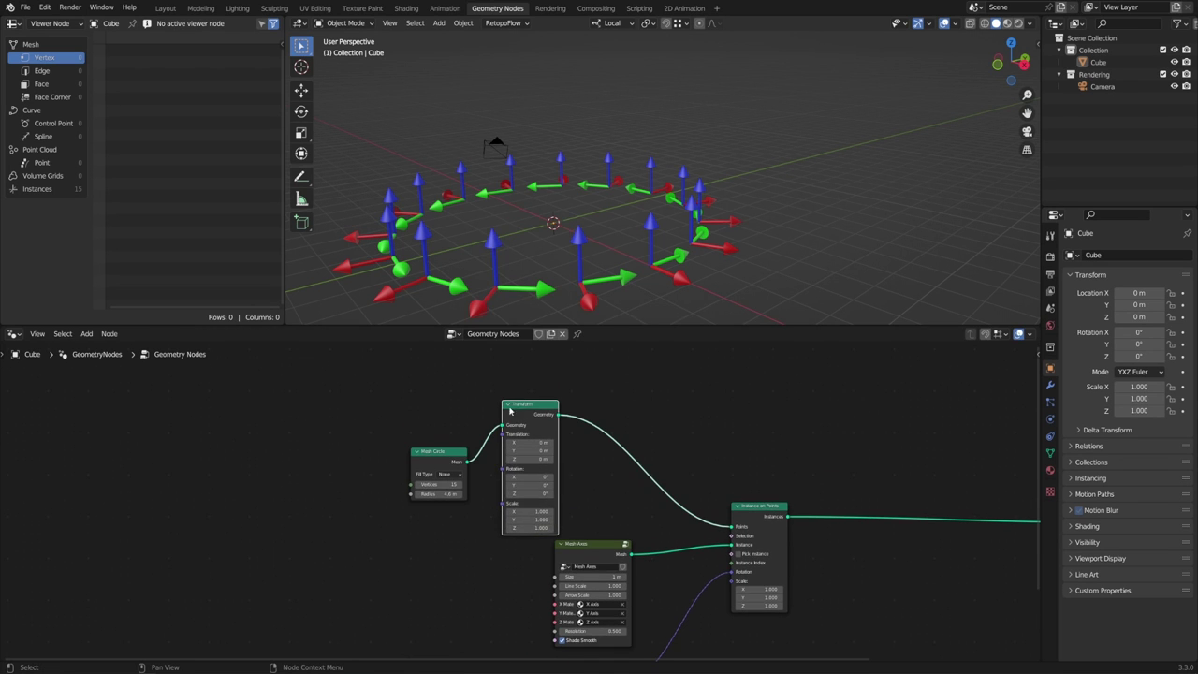
pyautogui.moveTo(543, 478); pyautogui.dragTo(599, 477)
pyautogui.moveTo(530, 494); pyautogui.dragTo(570, 479)
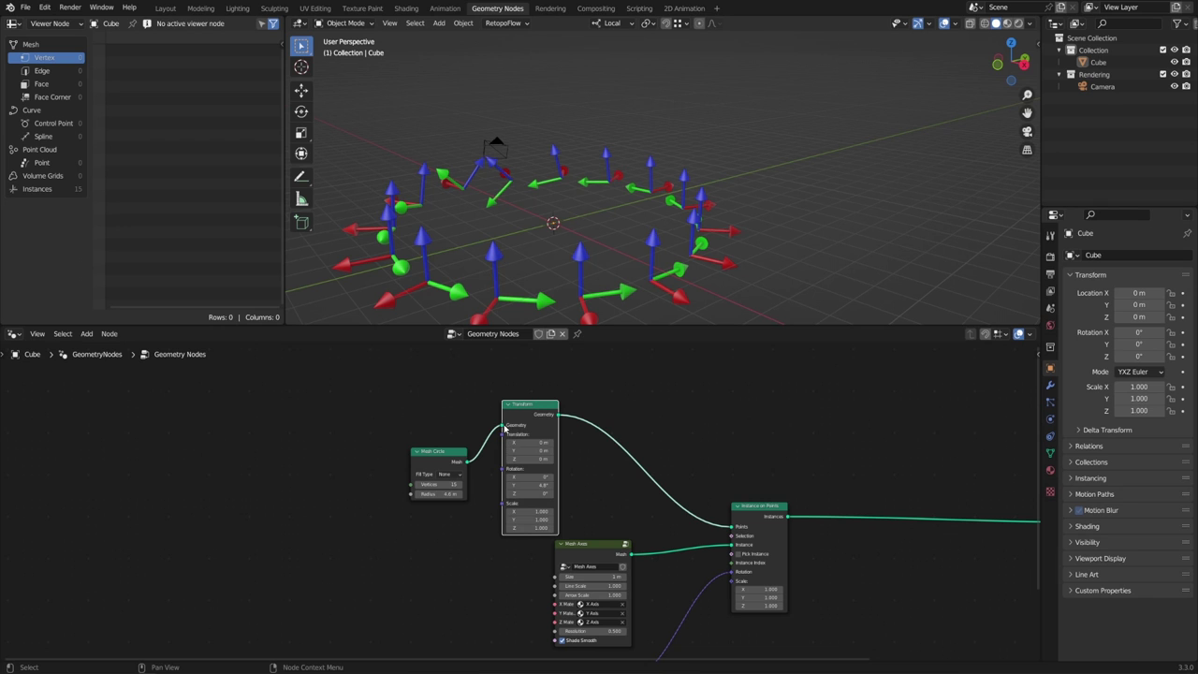
# - Try the Transform node after Instance on Points instead, rotating all the instances to 34.2° around X
pyautogui.moveTo(503, 426); pyautogui.dragTo(732, 527)
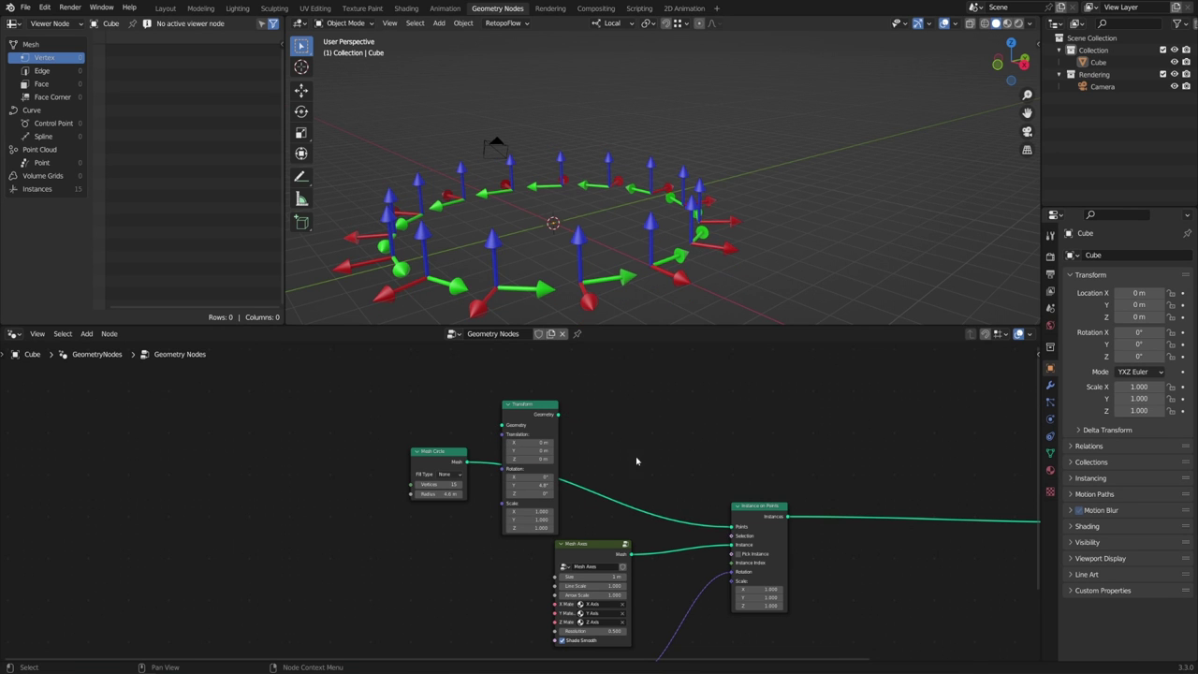
pyautogui.moveTo(637, 440); pyautogui.dragTo(558, 440, button='middle')
pyautogui.moveTo(453, 409); pyautogui.dragTo(781, 488)
pyautogui.moveTo(613, 234); pyautogui.dragTo(653, 232, button='middle')
pyautogui.moveTo(674, 558); pyautogui.dragTo(689, 458, button='middle')
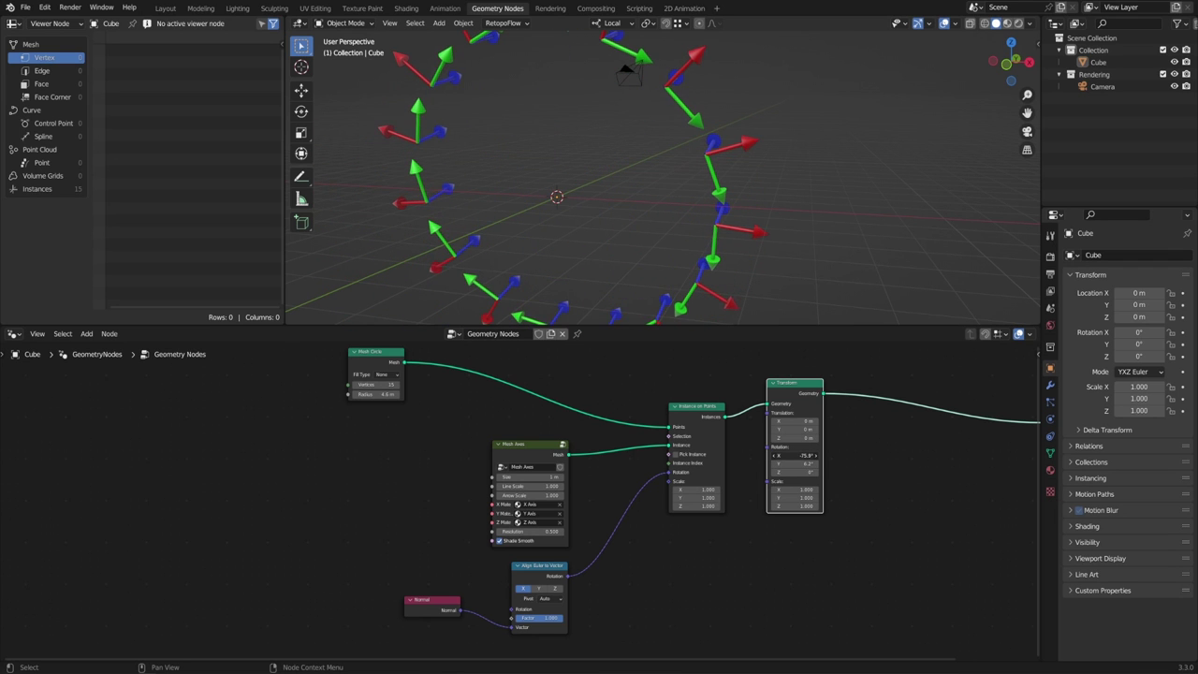
pyautogui.moveTo(795, 456); pyautogui.dragTo(888, 456)
# - Put the Transform node back between Mesh Circle and Instance on Points and set its X rotation to 13.8°
pyautogui.keyDown('ctrl'); pyautogui.keyDown('shift'); pyautogui.click(697, 410); pyautogui.keyUp('shift'); pyautogui.keyUp('ctrl')
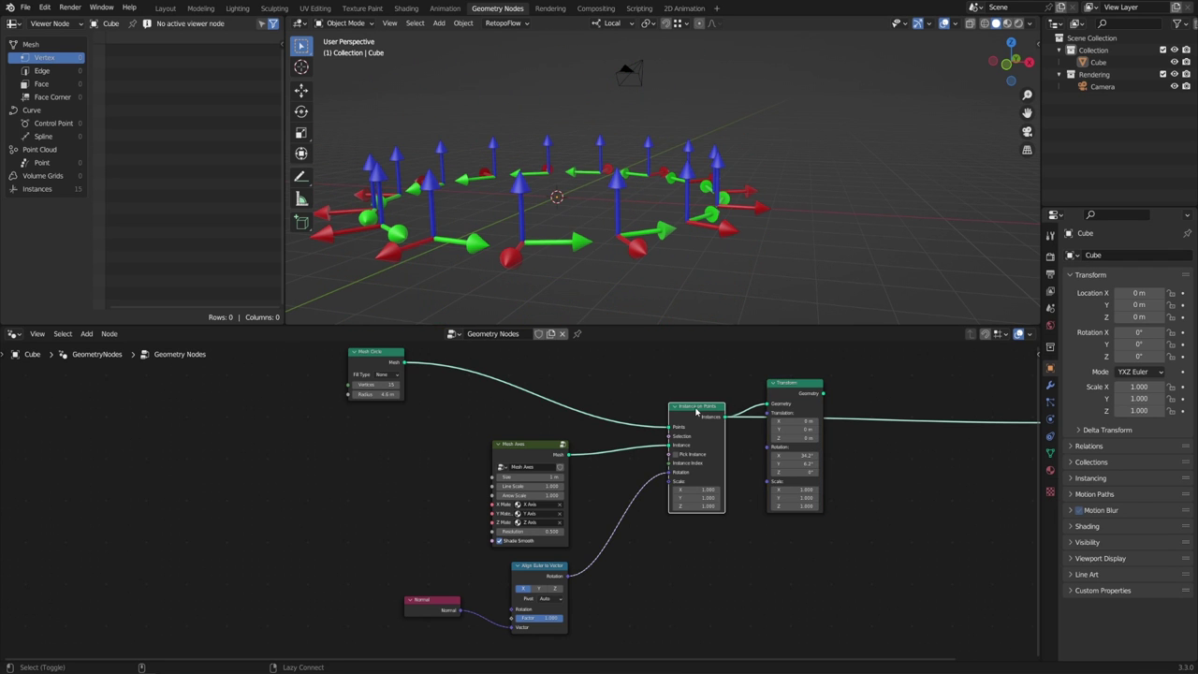
pyautogui.moveTo(802, 395); pyautogui.dragTo(805, 460)
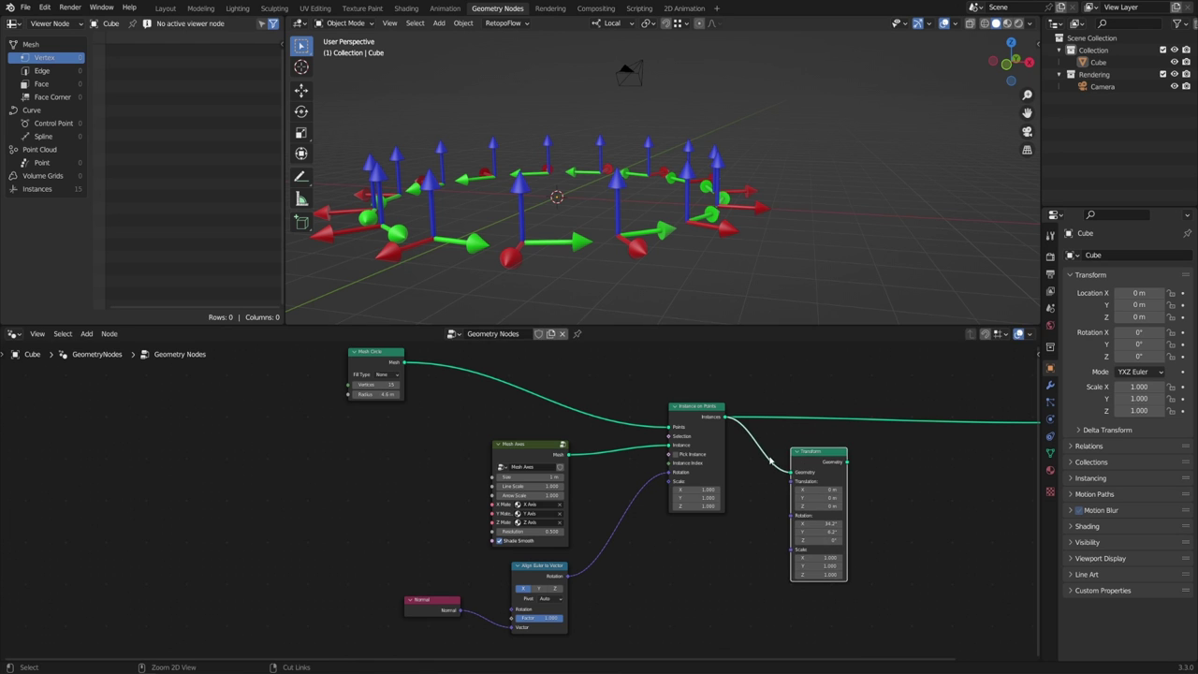
pyautogui.keyDown('ctrl'); pyautogui.moveTo(771, 454); pyautogui.dragTo(760, 465, button='right'); pyautogui.keyUp('ctrl')
pyautogui.moveTo(803, 461); pyautogui.dragTo(404, 385)
pyautogui.moveTo(409, 442)
pyautogui.mouseDown()
pyautogui.moveTo(379, 442)
pyautogui.moveTo(389, 442)
pyautogui.mouseUp()
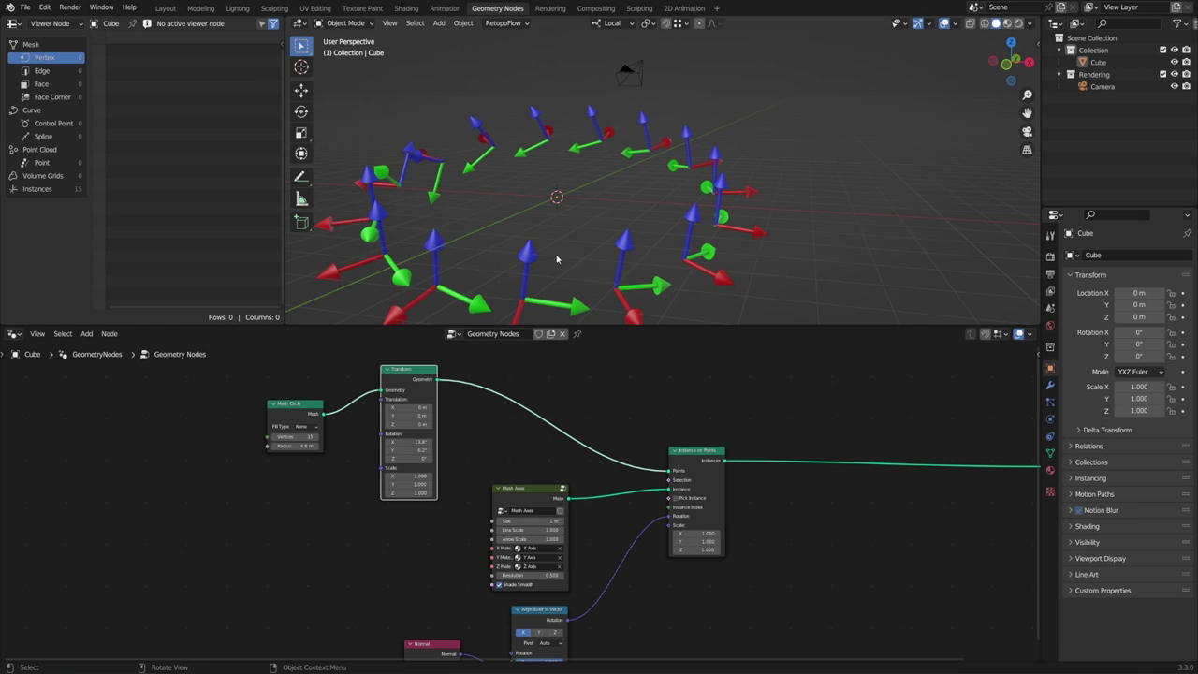
pyautogui.scroll(-1, 701, 232)
pyautogui.moveTo(701, 232); pyautogui.dragTo(654, 225, button='middle')
# - Duplicate the Align Euler to Vector node, set the copy to the Z axis, and connect its output to the original's Rotation input
pyautogui.moveTo(523, 632); pyautogui.dragTo(644, 471, button='middle')
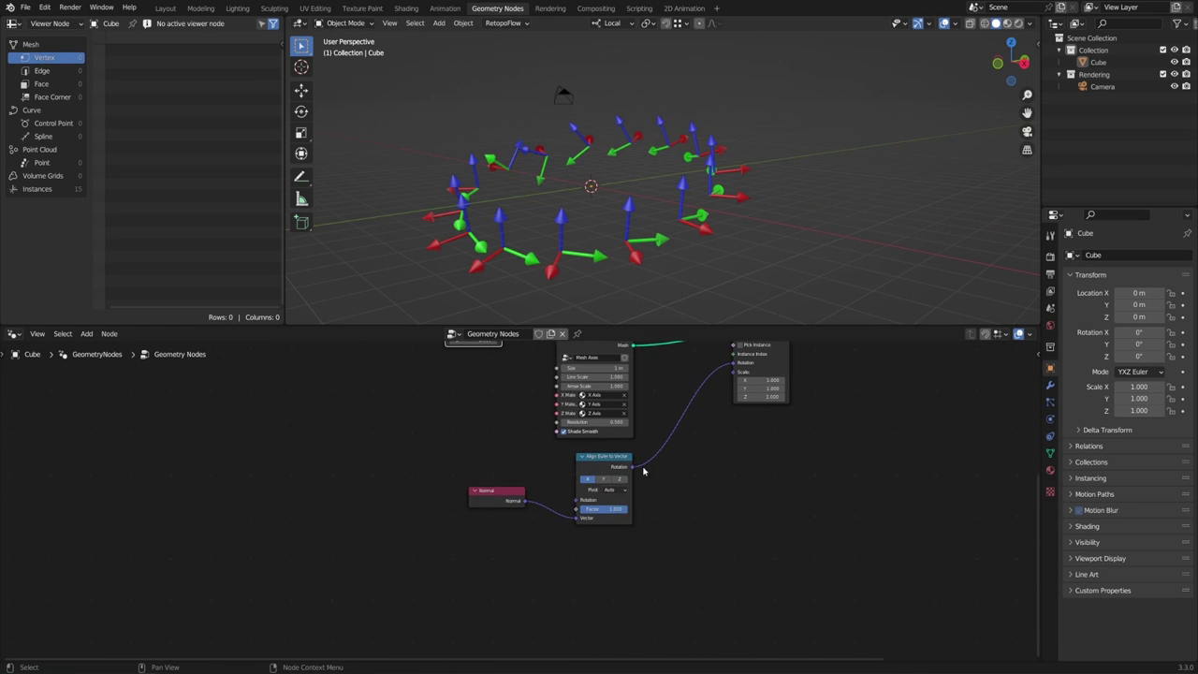
pyautogui.moveTo(504, 494); pyautogui.dragTo(504, 551)
pyautogui.moveTo(609, 463); pyautogui.dragTo(609, 457)
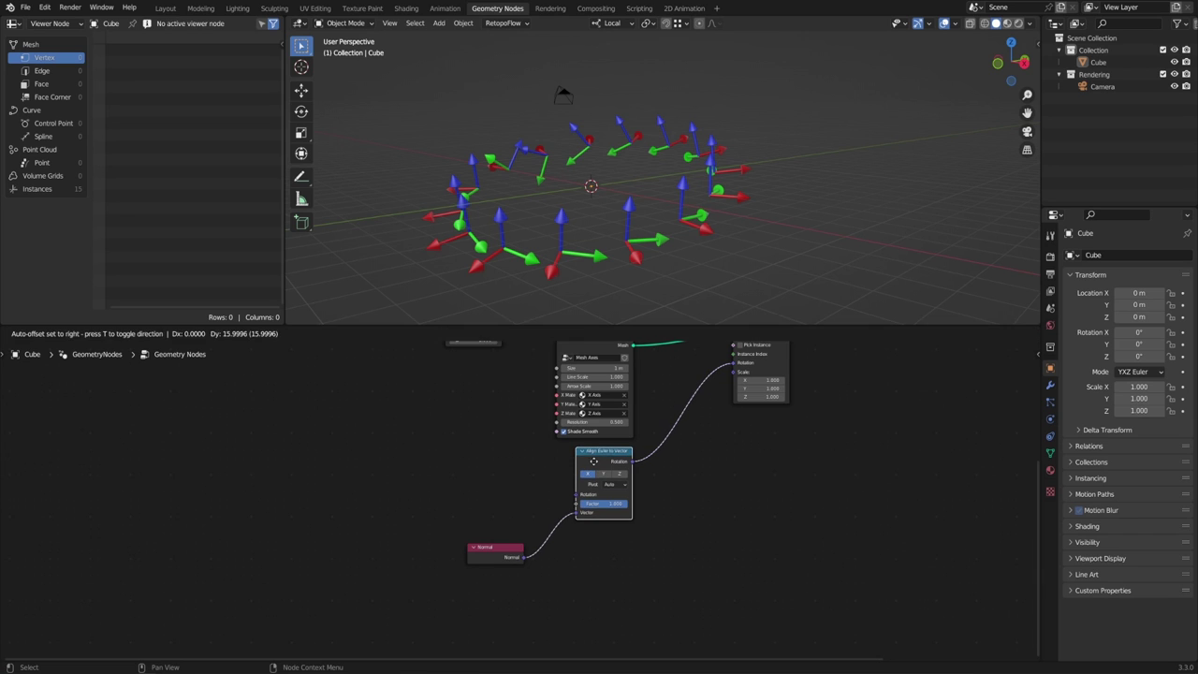
pyautogui.hotkey('shift', 'd')
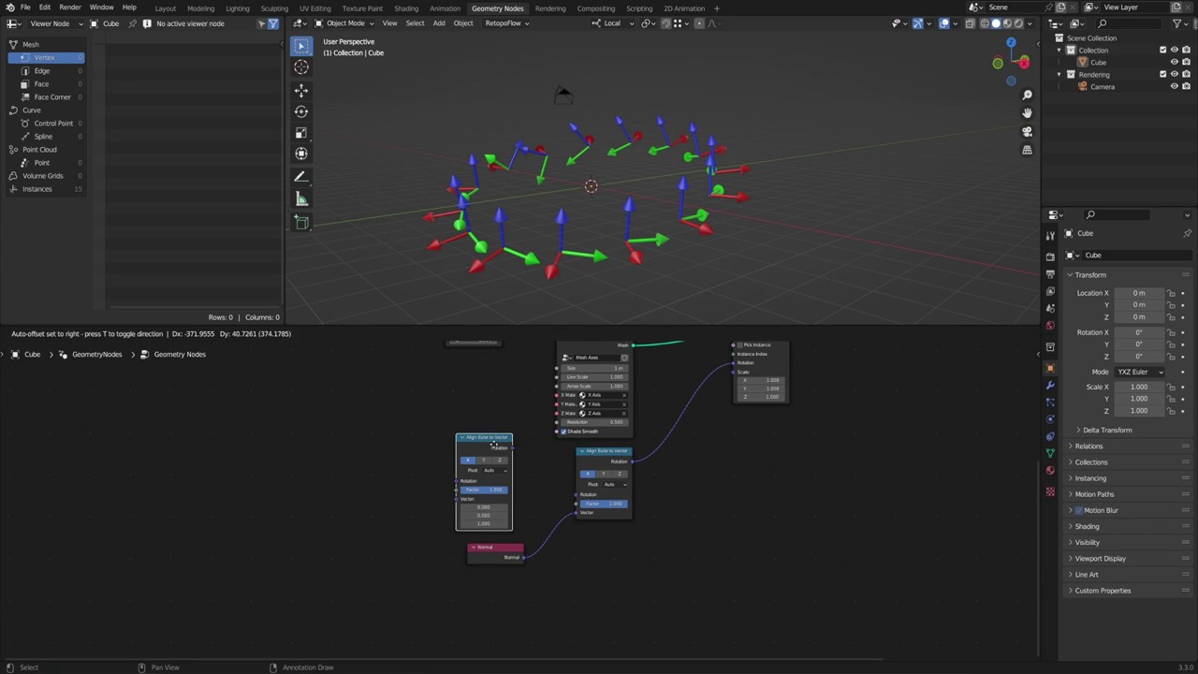
pyautogui.click(515, 458)
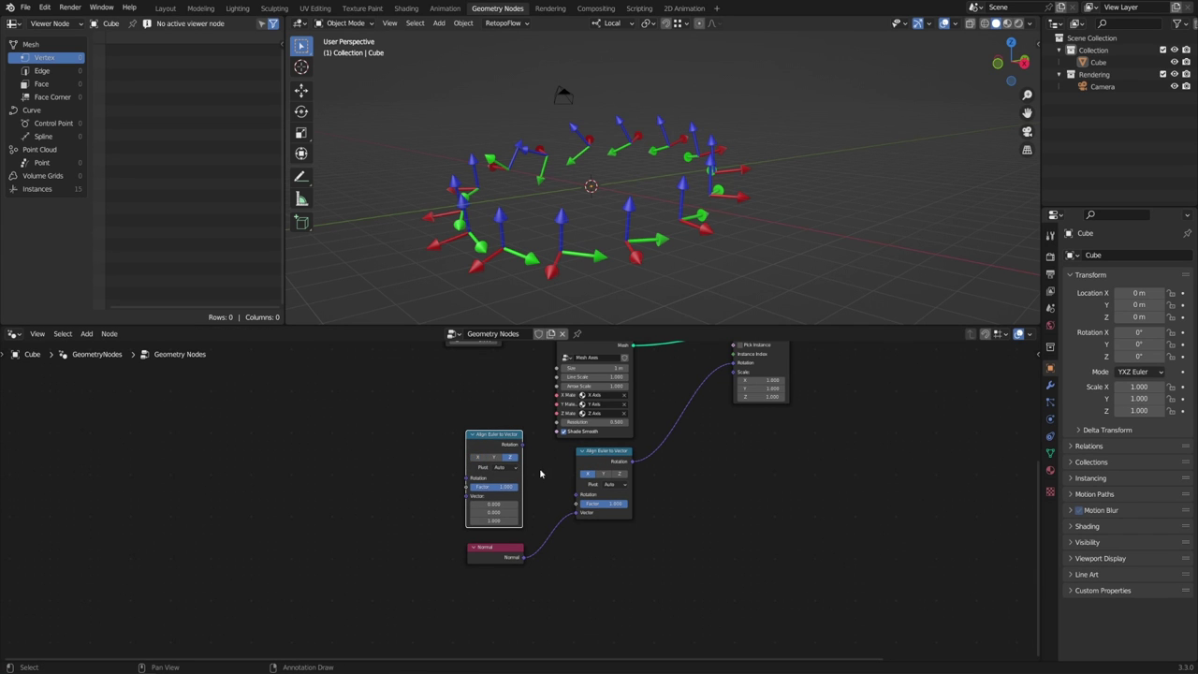
pyautogui.scroll(1, 540, 474)
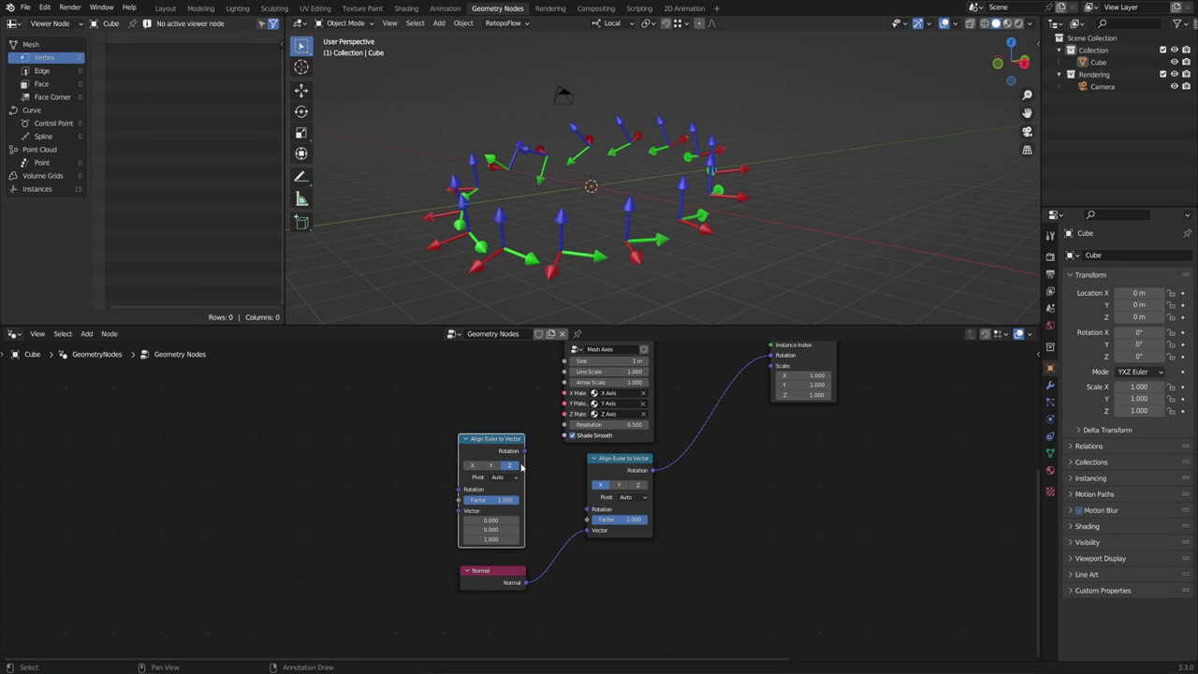
pyautogui.moveTo(524, 453); pyautogui.dragTo(588, 526)
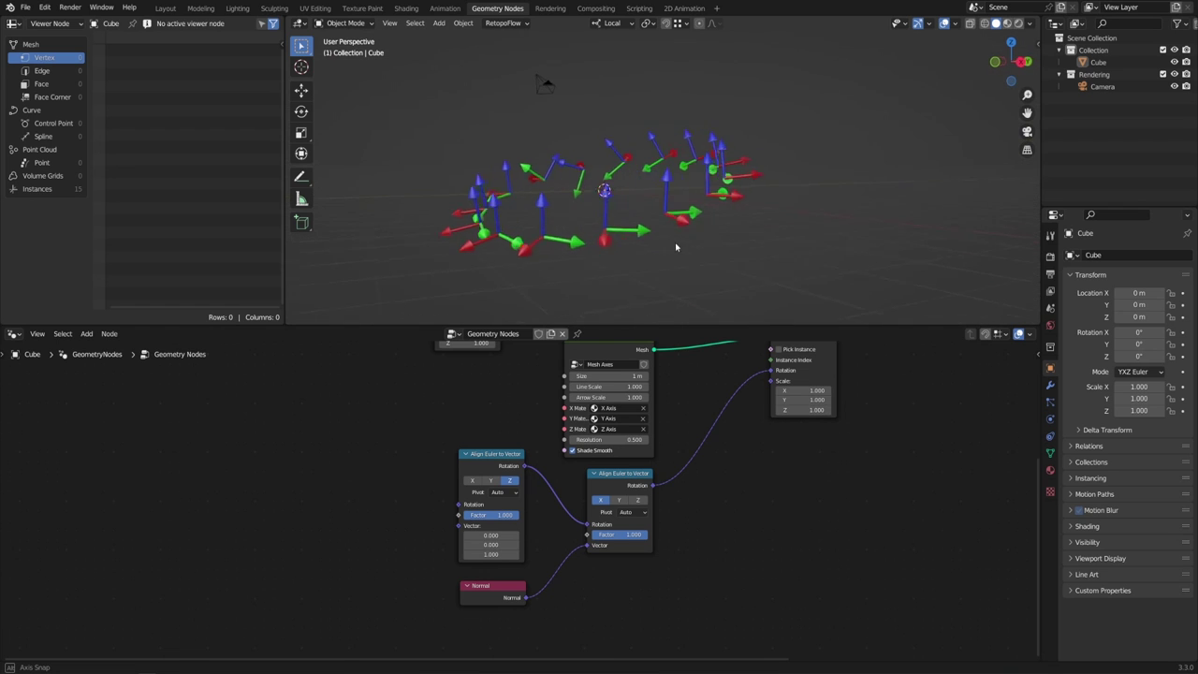
# - Detach the Z alignment node and insert it between the X alignment node and Instance on Points
pyautogui.click(621, 485)
pyautogui.moveTo(621, 485); pyautogui.dragTo(626, 495)
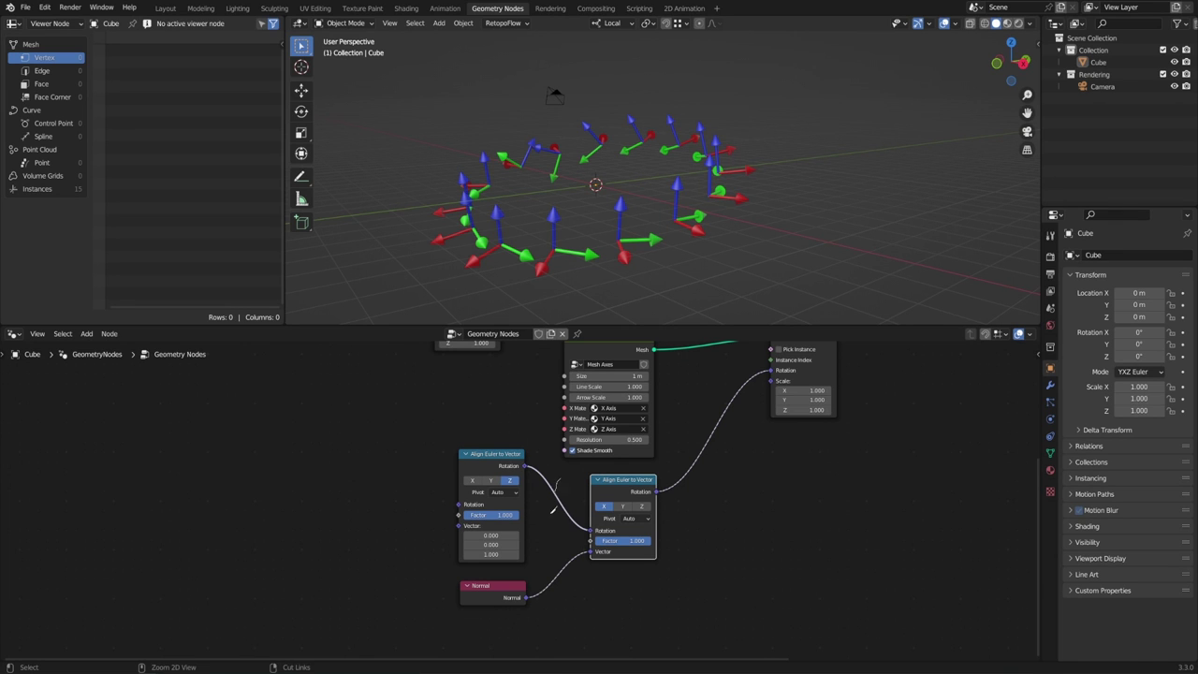
pyautogui.keyDown('ctrl'); pyautogui.moveTo(559, 481); pyautogui.dragTo(552, 510, button='right'); pyautogui.keyUp('ctrl')
pyautogui.moveTo(494, 462); pyautogui.dragTo(724, 453)
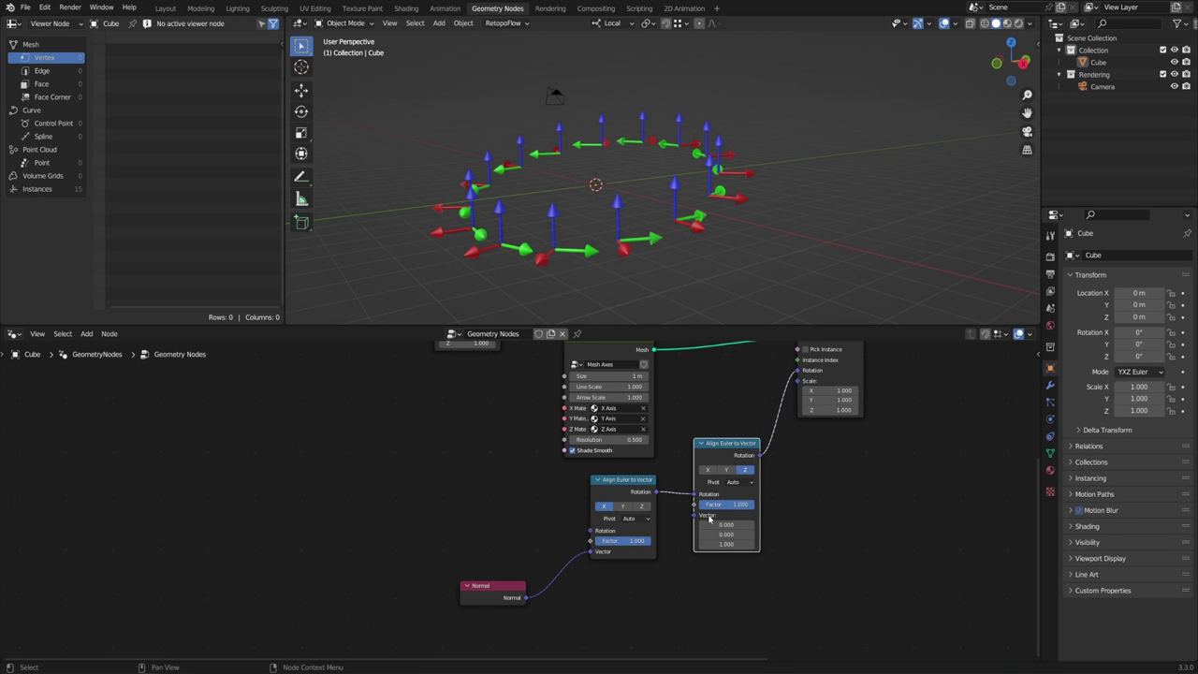
pyautogui.moveTo(630, 484); pyautogui.dragTo(628, 503)
# - Change the Transform node's X rotation to -6.7° and inspect the axes around the tilted circle
pyautogui.moveTo(645, 238); pyautogui.dragTo(718, 243, button='middle')
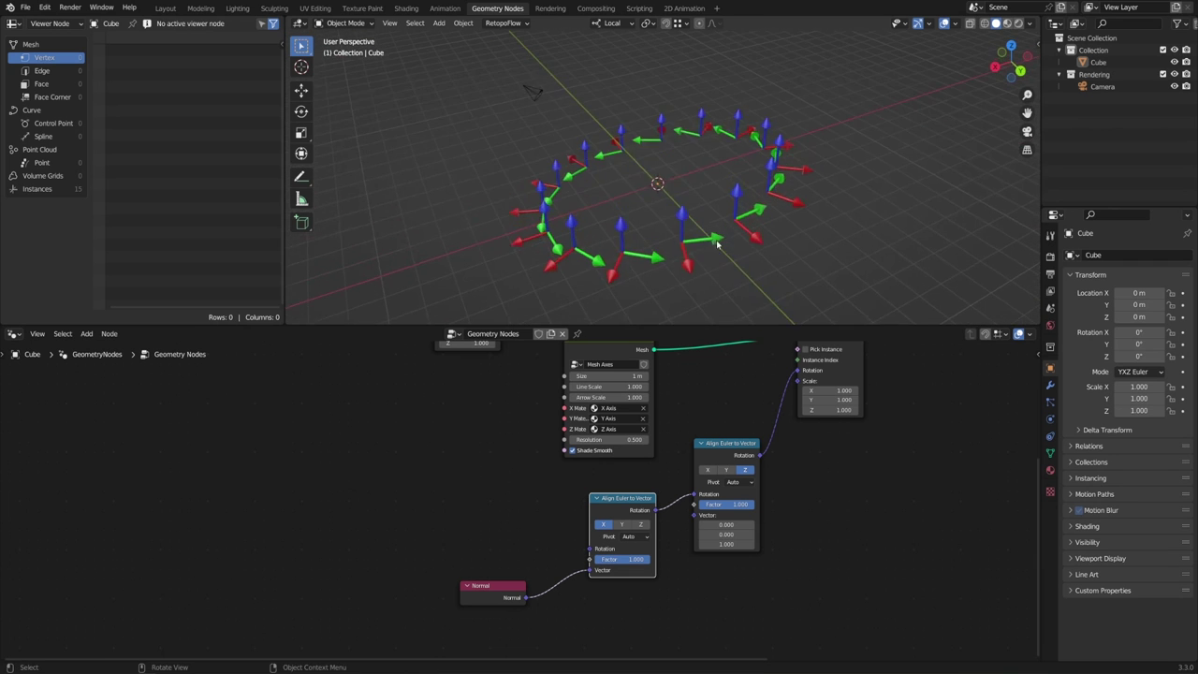
pyautogui.moveTo(783, 186); pyautogui.dragTo(899, 180, button='middle')
pyautogui.moveTo(744, 418); pyautogui.dragTo(744, 508, button='middle')
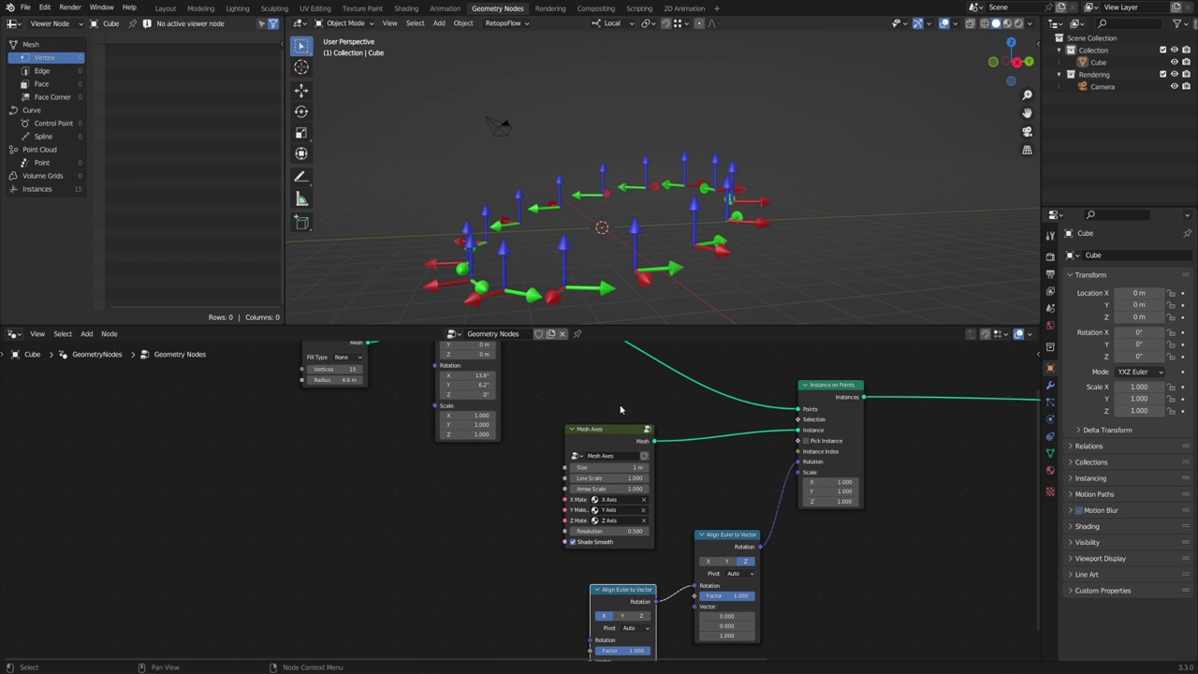
pyautogui.moveTo(468, 374); pyautogui.dragTo(441, 375)
pyautogui.moveTo(721, 170); pyautogui.dragTo(576, 229, button='middle')
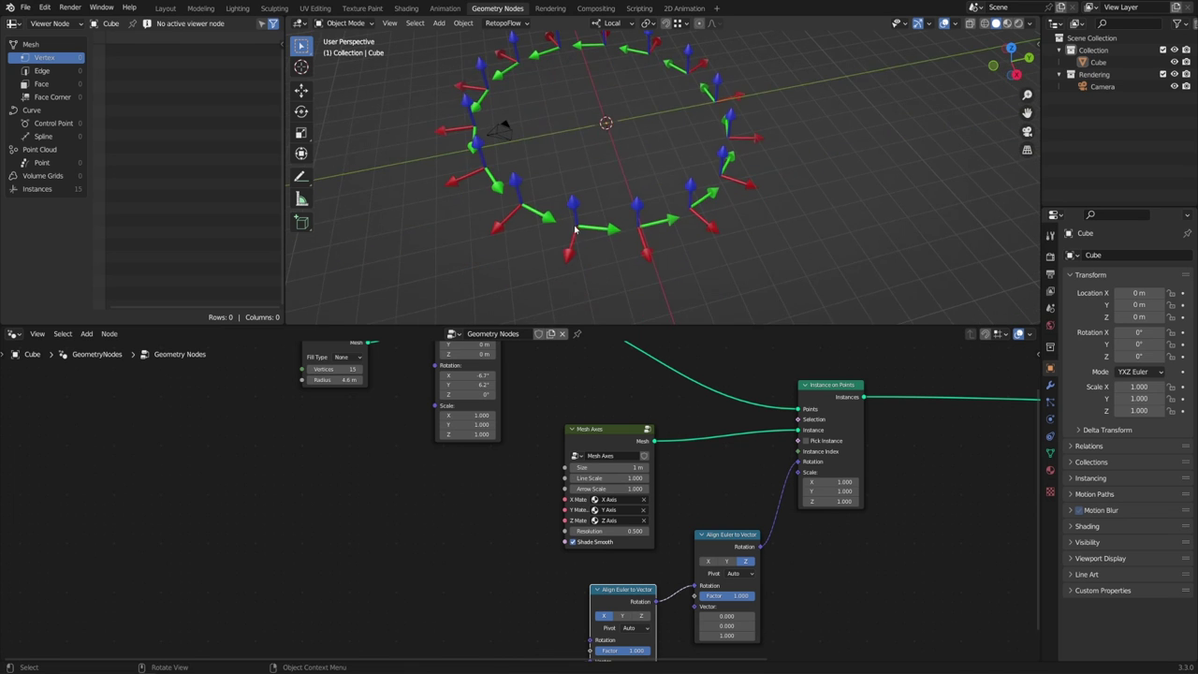
pyautogui.moveTo(651, 206); pyautogui.dragTo(766, 199, button='middle')
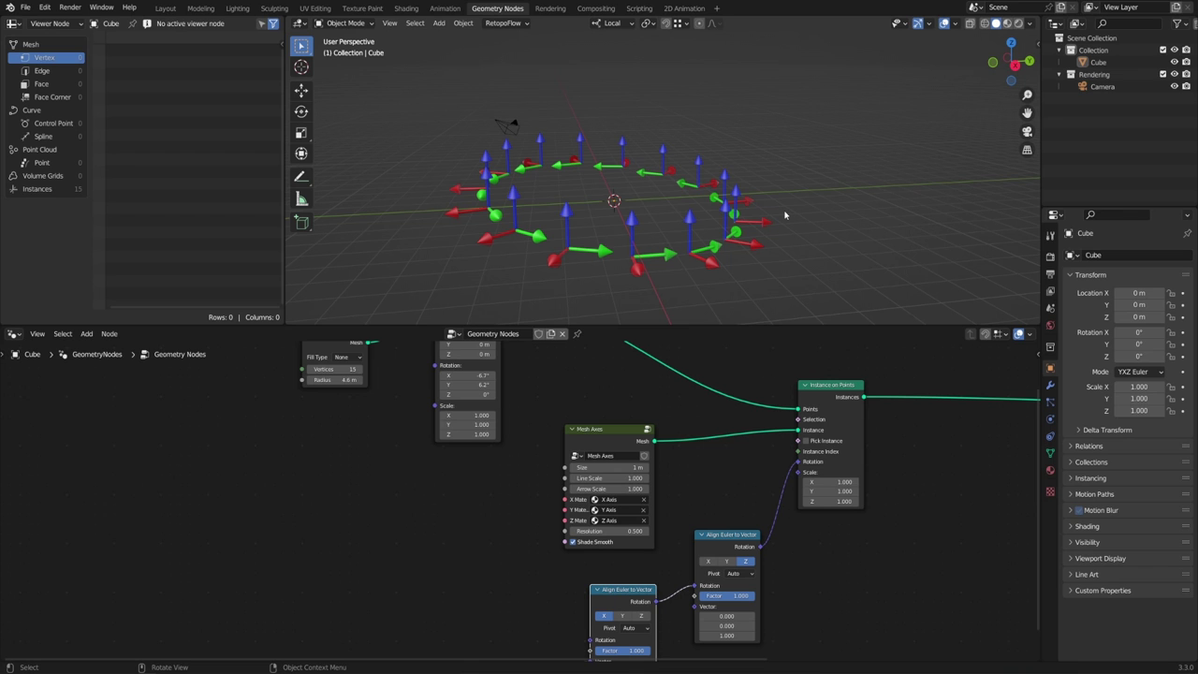
# - Hide the Cube object in the viewport and add a mesh Circle object to the scene
pyautogui.click(1175, 62)
pyautogui.moveTo(777, 150); pyautogui.dragTo(620, 187, button='middle')
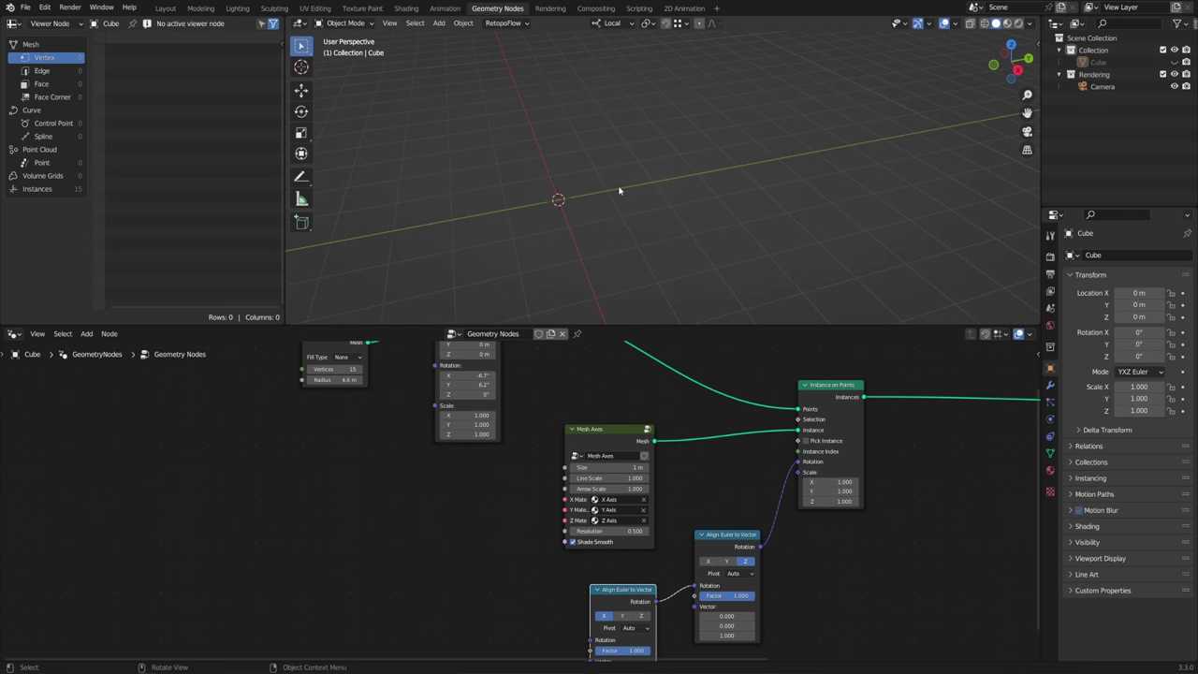
pyautogui.hotkey('shift', 'a')
pyautogui.moveTo(562, 187)
pyautogui.click(666, 212)
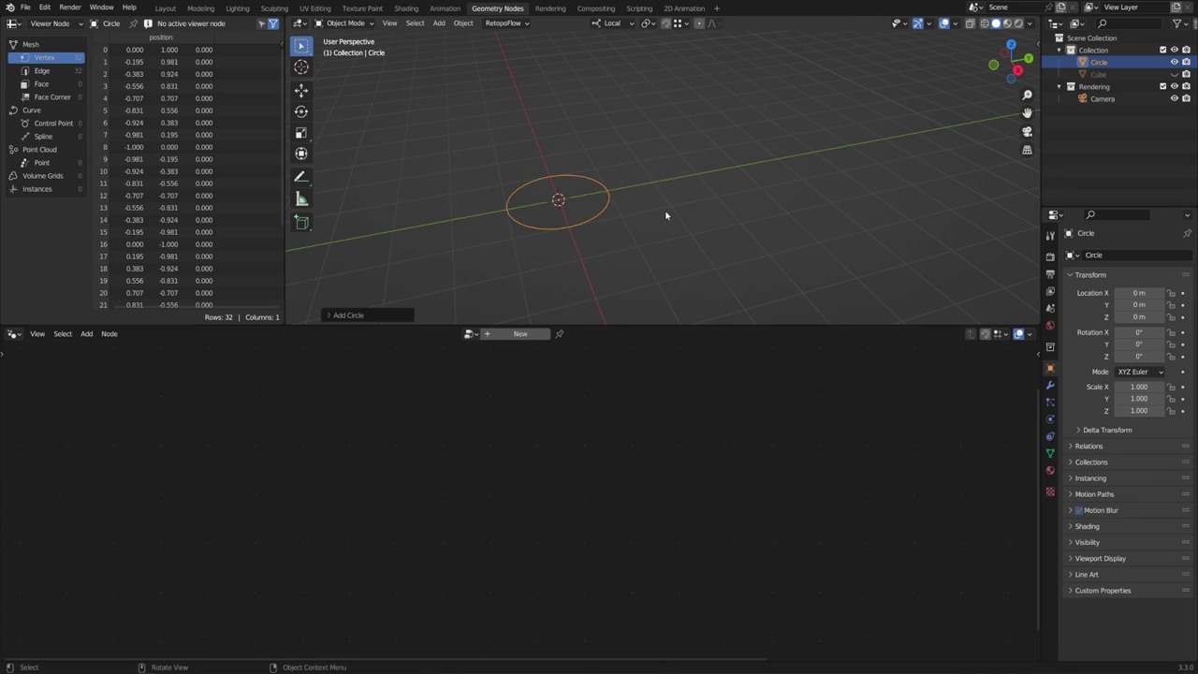
pyautogui.scroll(-1, 655, 246)
pyautogui.scroll(3, 642, 254)
# - Enter Edit Mode on the circle and display its vertex normals at a size of 0.53
pyautogui.press('Tab')
pyautogui.moveTo(677, 233); pyautogui.dragTo(759, 212, button='middle')
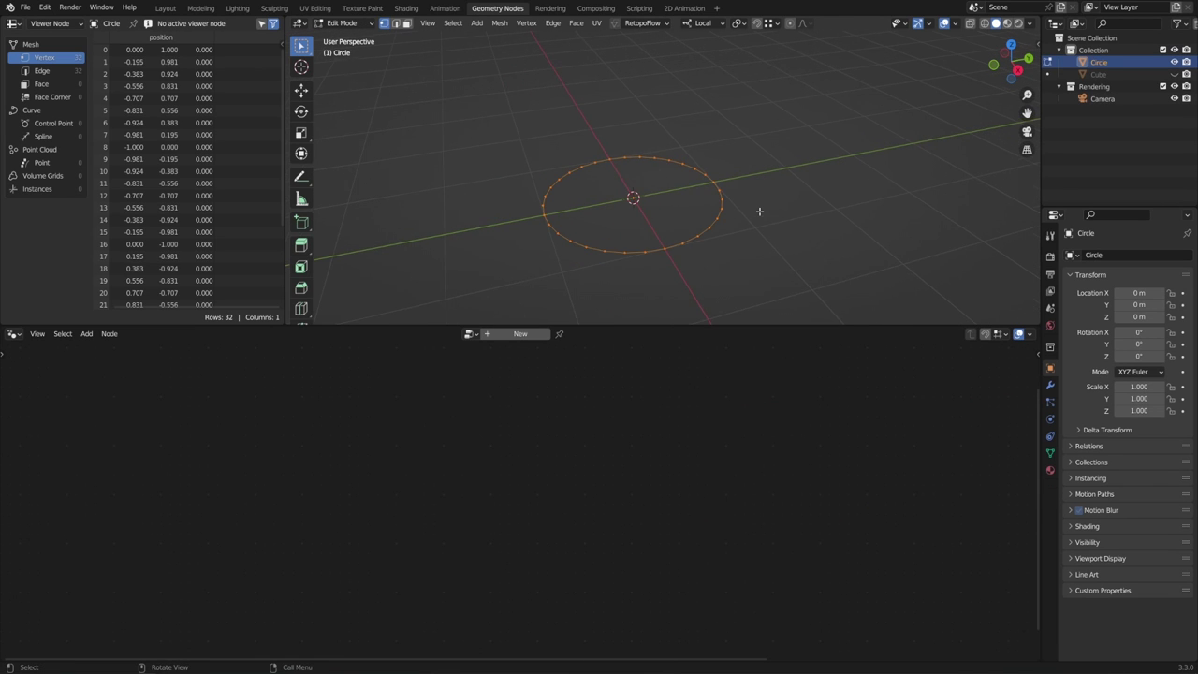
pyautogui.click(956, 23)
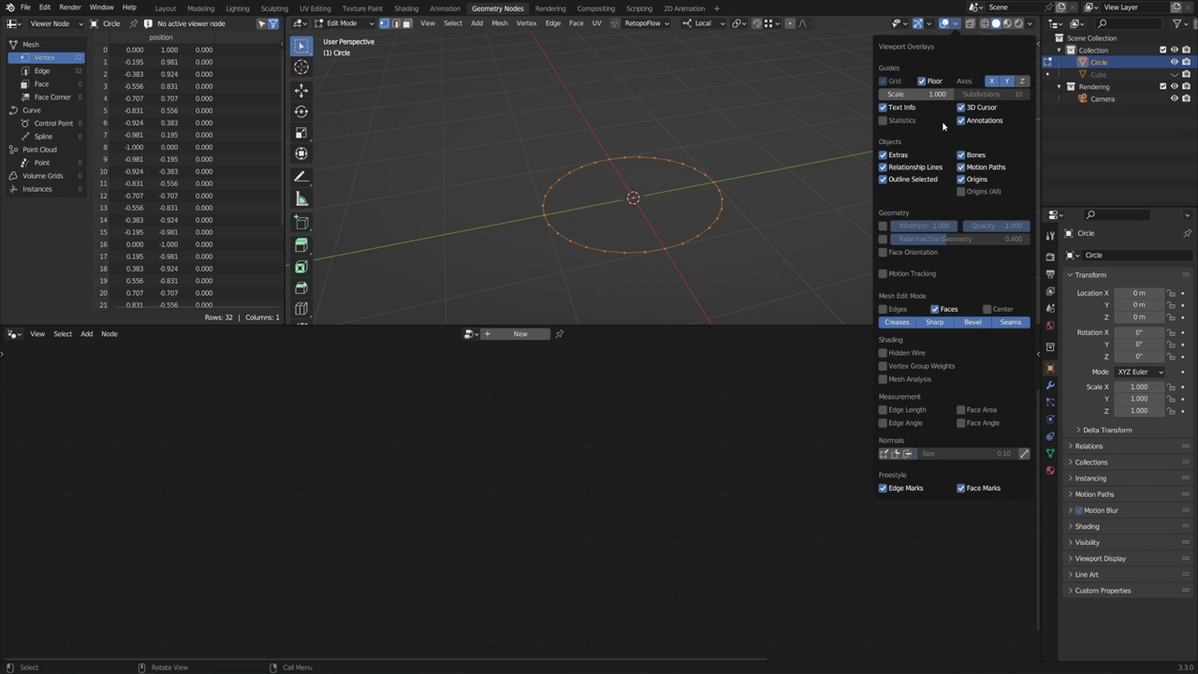
pyautogui.click(884, 454)
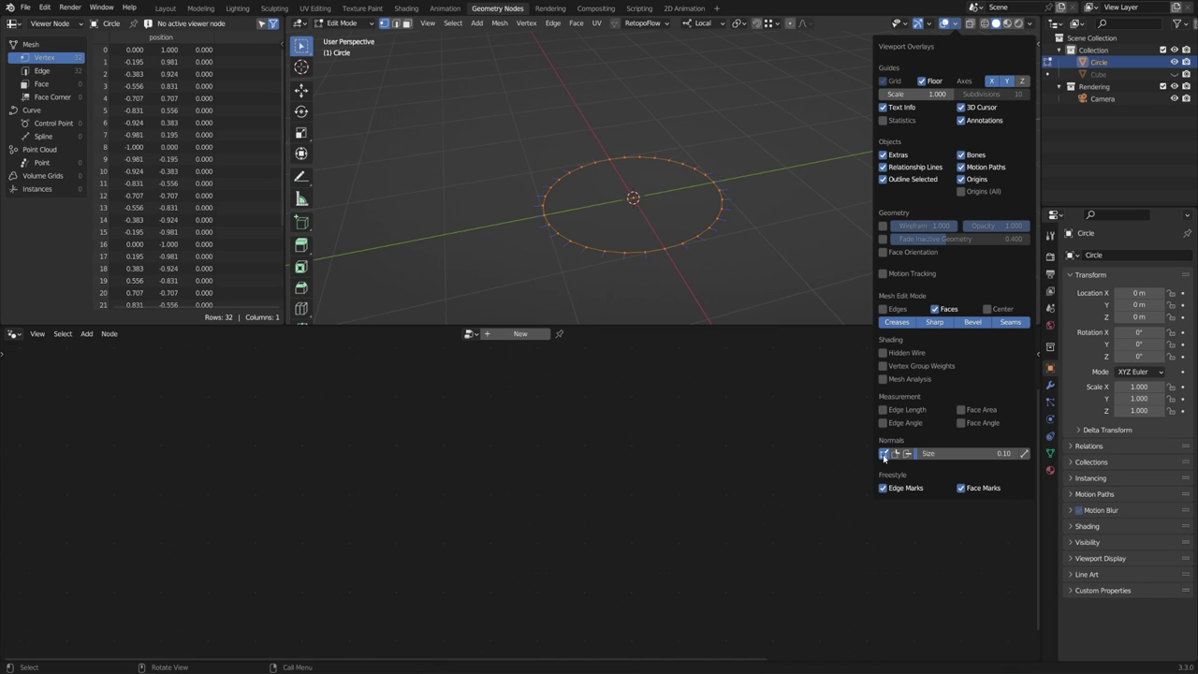
pyautogui.moveTo(914, 458); pyautogui.dragTo(940, 459)
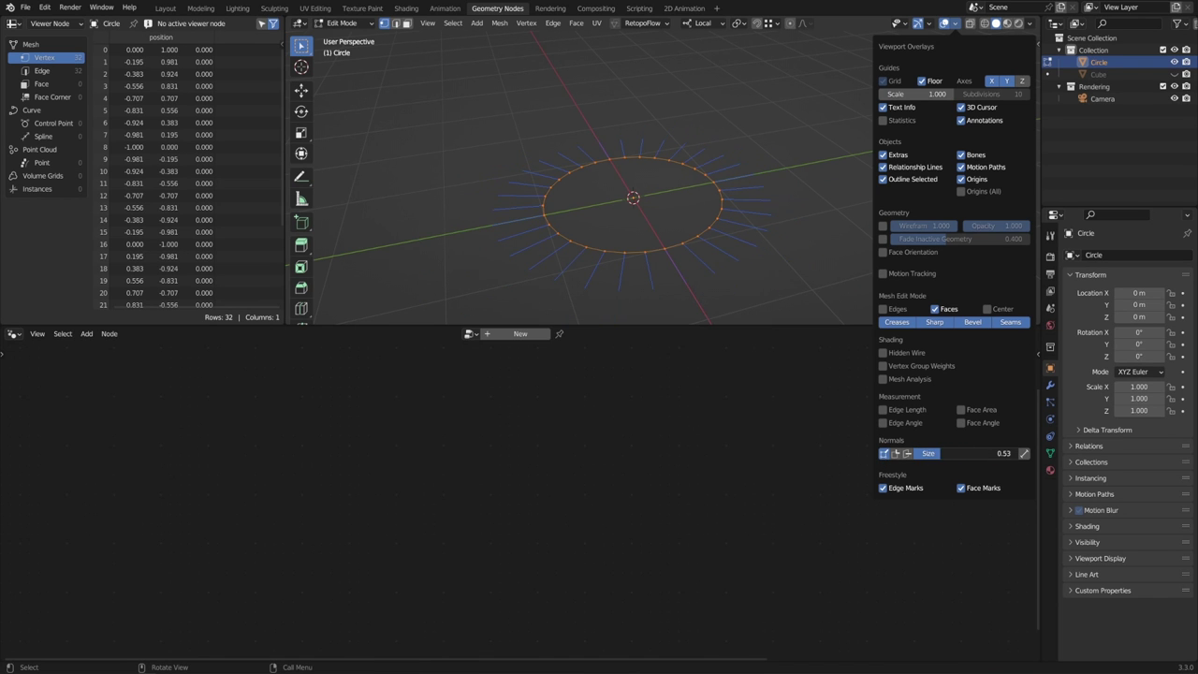
pyautogui.moveTo(701, 246); pyautogui.dragTo(781, 221, button='middle')
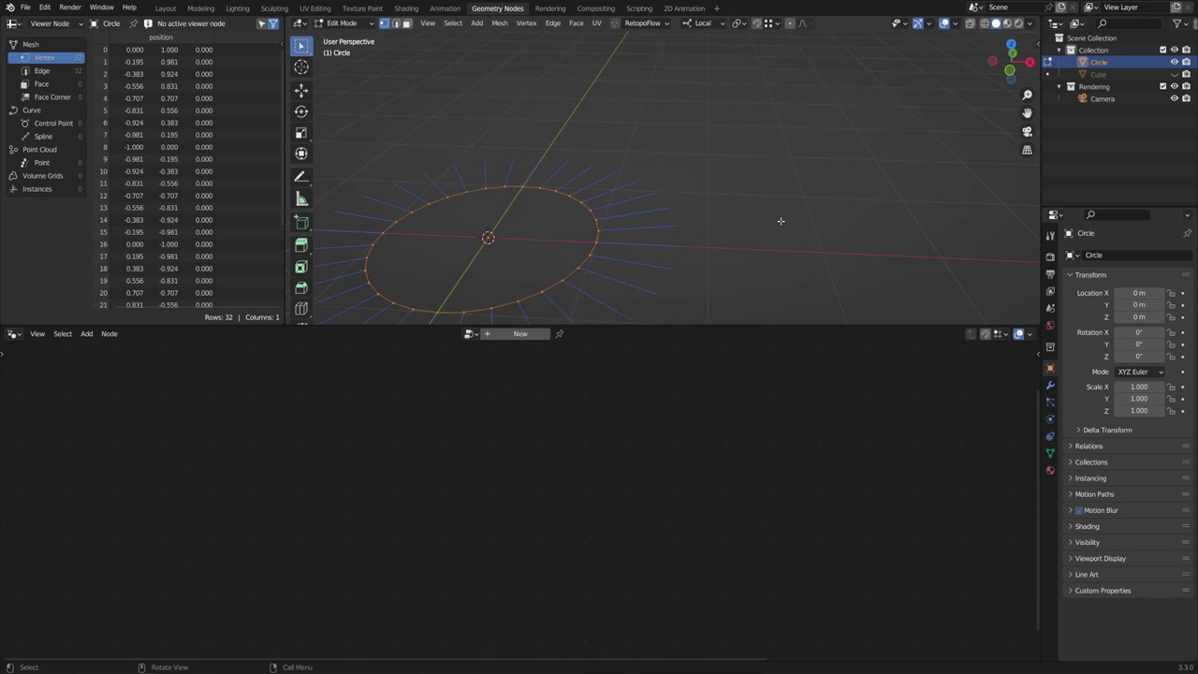
pyautogui.moveTo(584, 242); pyautogui.dragTo(713, 212, button='middle')
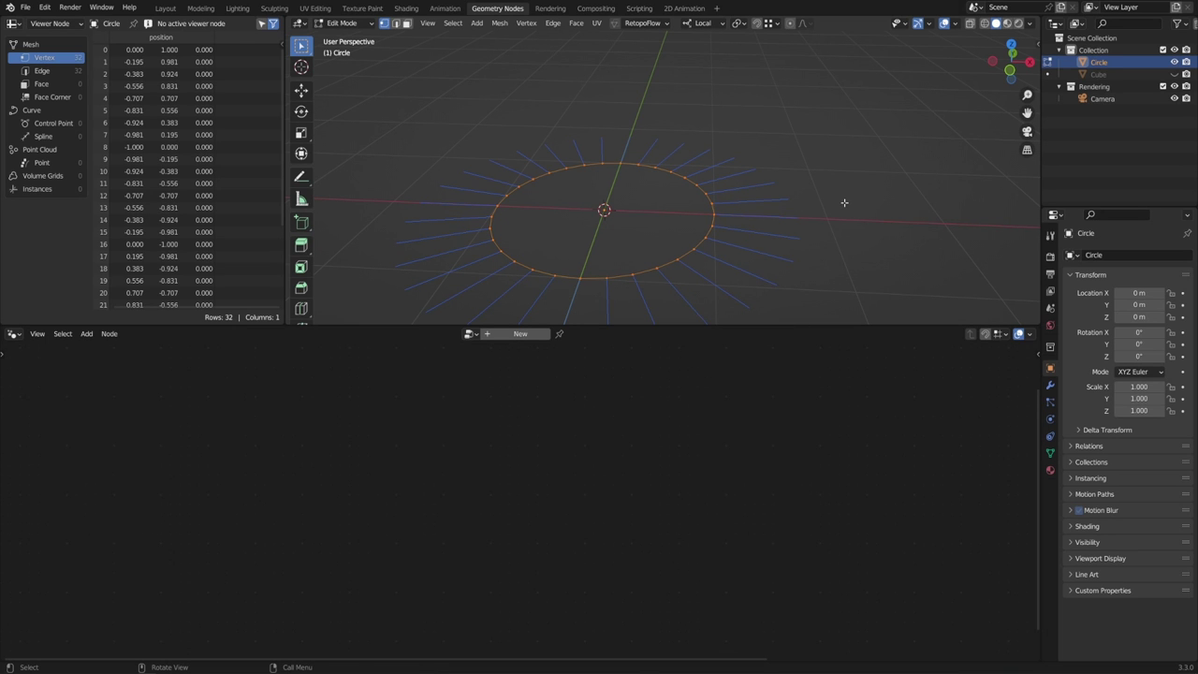
# - Try moving all the circle's vertices away from the object origin, and undo the move
pyautogui.press('g')
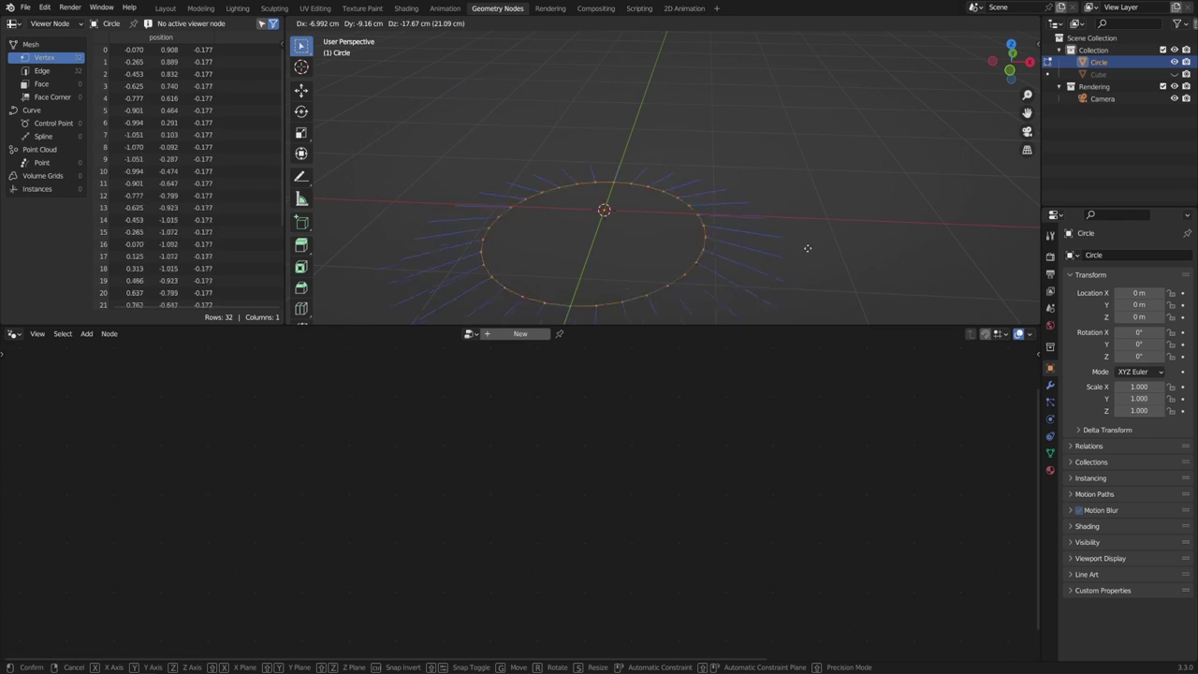
pyautogui.click(649, 210)
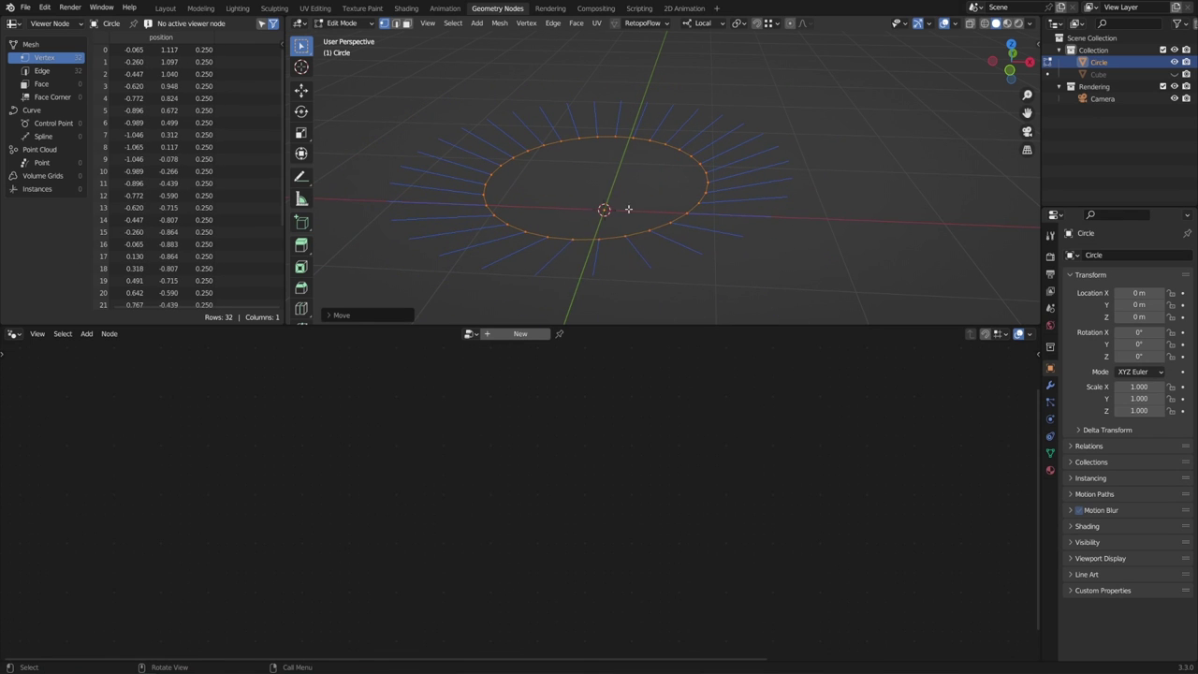
pyautogui.press('ctrl')
pyautogui.hotkey('ctrl', 'z')
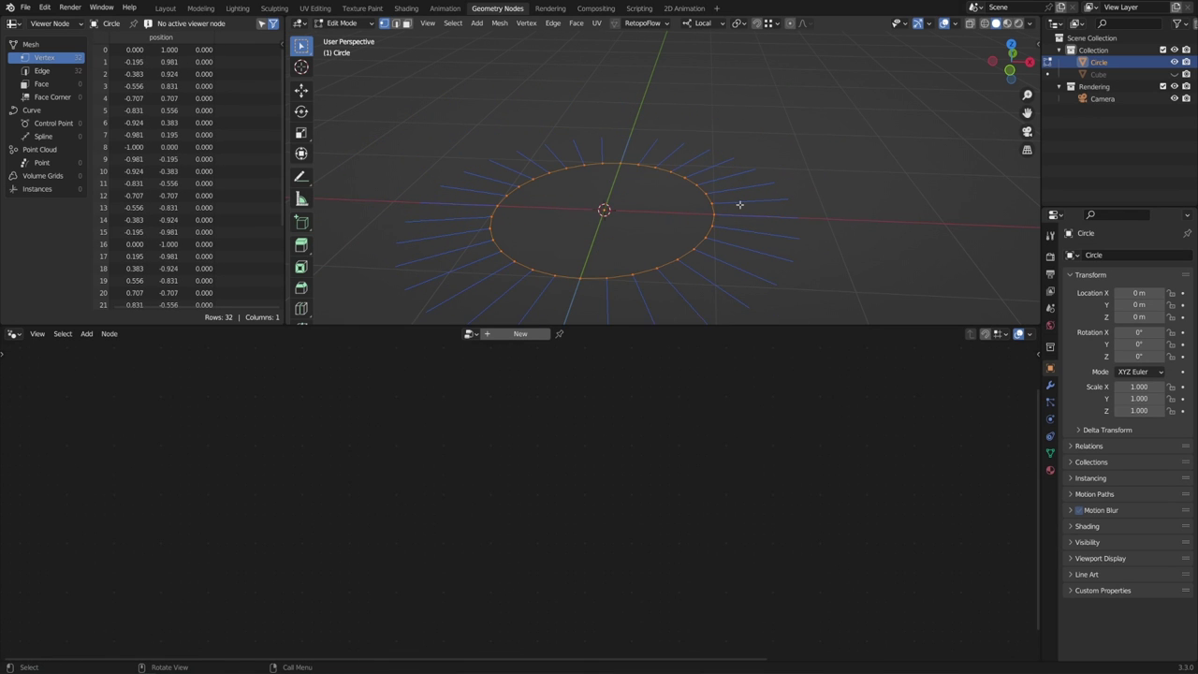
# - Try filling the circle with a face to inspect the vertex normals, and undo the fill
pyautogui.press('f')
pyautogui.moveTo(767, 244); pyautogui.dragTo(715, 246, button='middle')
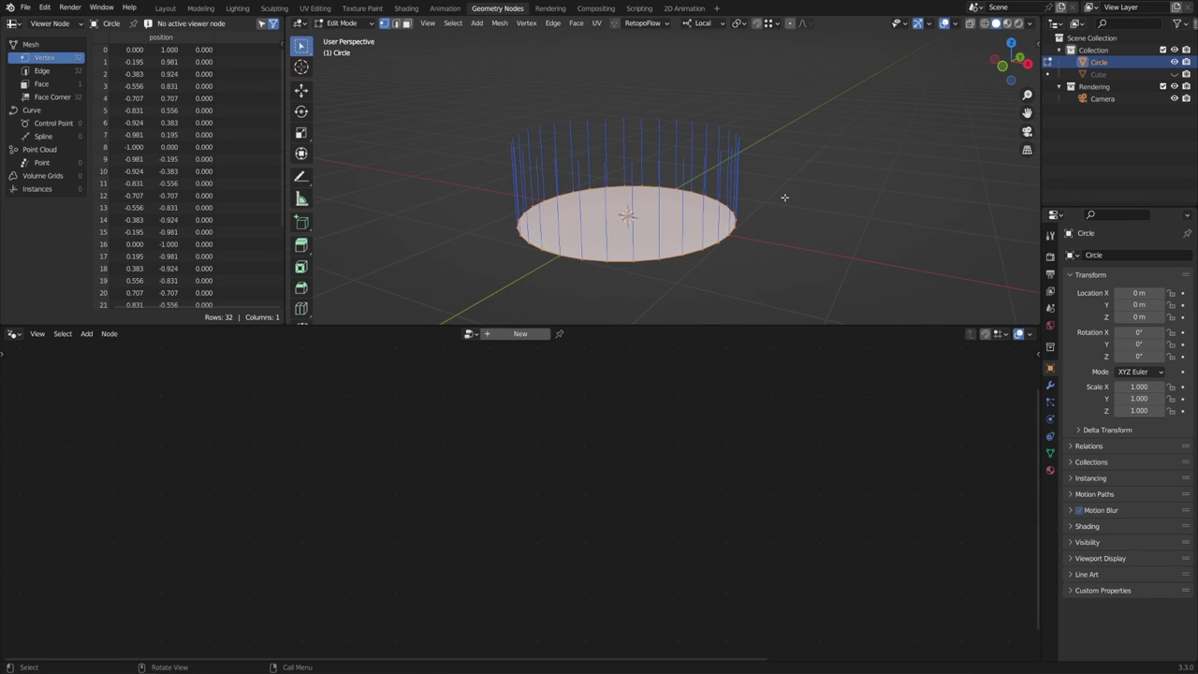
pyautogui.hotkey('ctrl', 'z')
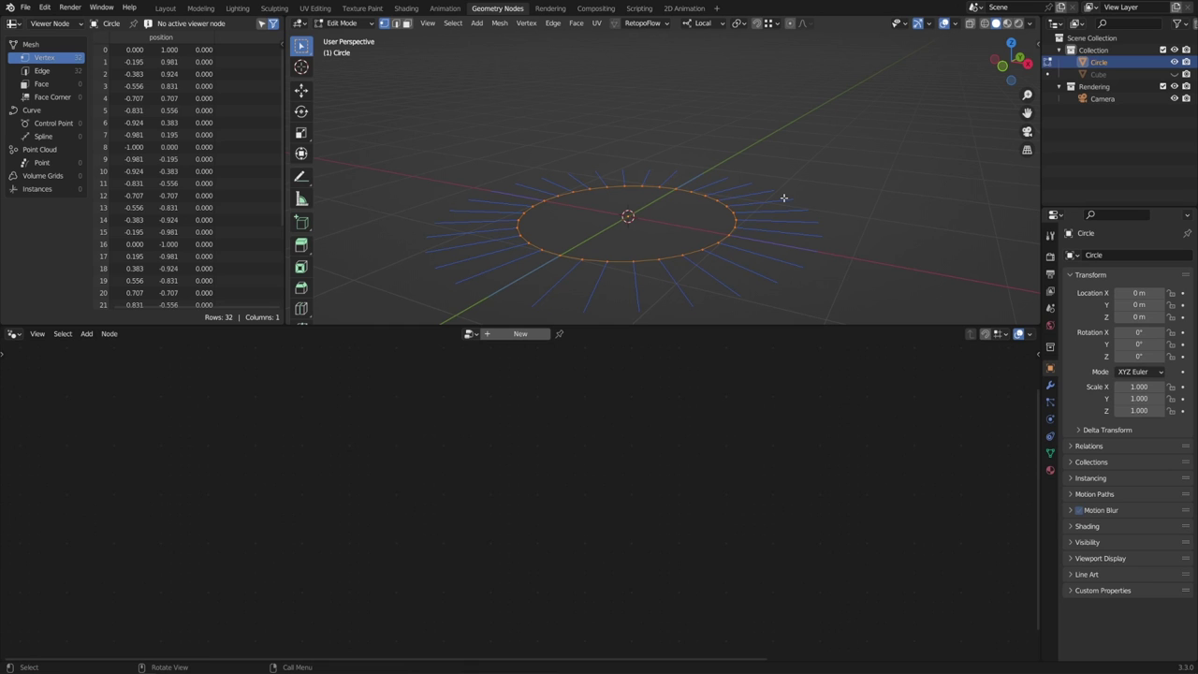
# - Delete all of the circle's vertices and add a plane in the same mesh object
pyautogui.press('x')
pyautogui.click(785, 202)
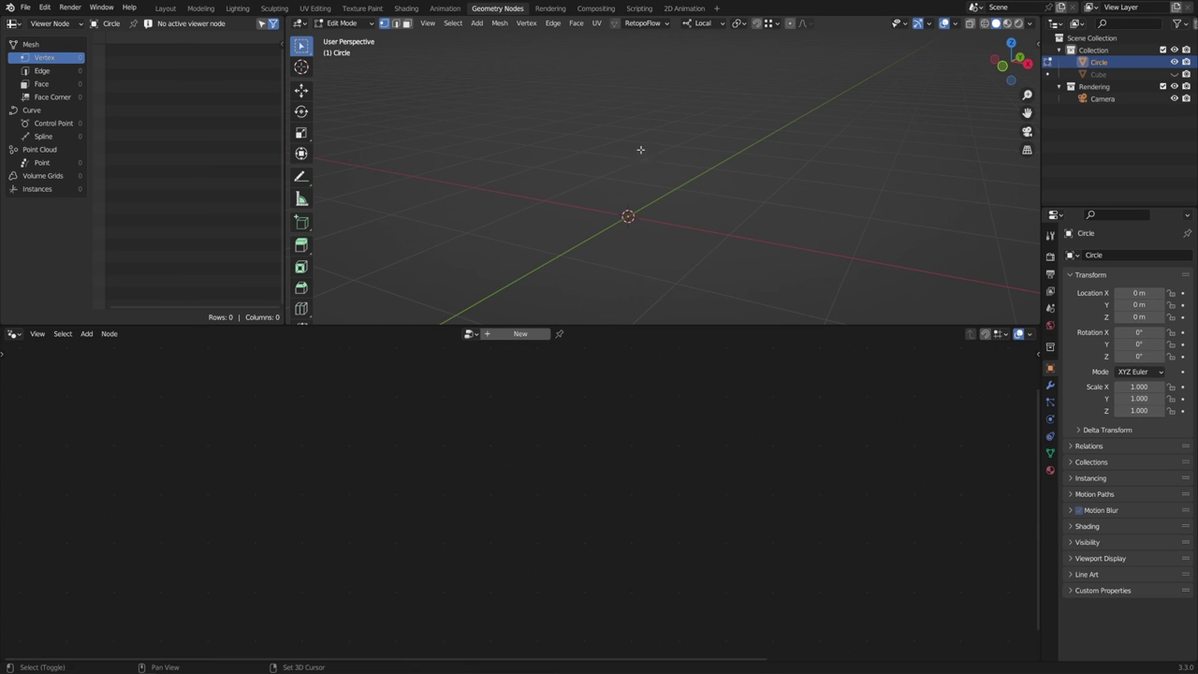
pyautogui.hotkey('shift', 'a')
pyautogui.click(642, 149)
pyautogui.moveTo(704, 227); pyautogui.dragTo(702, 223, button='middle')
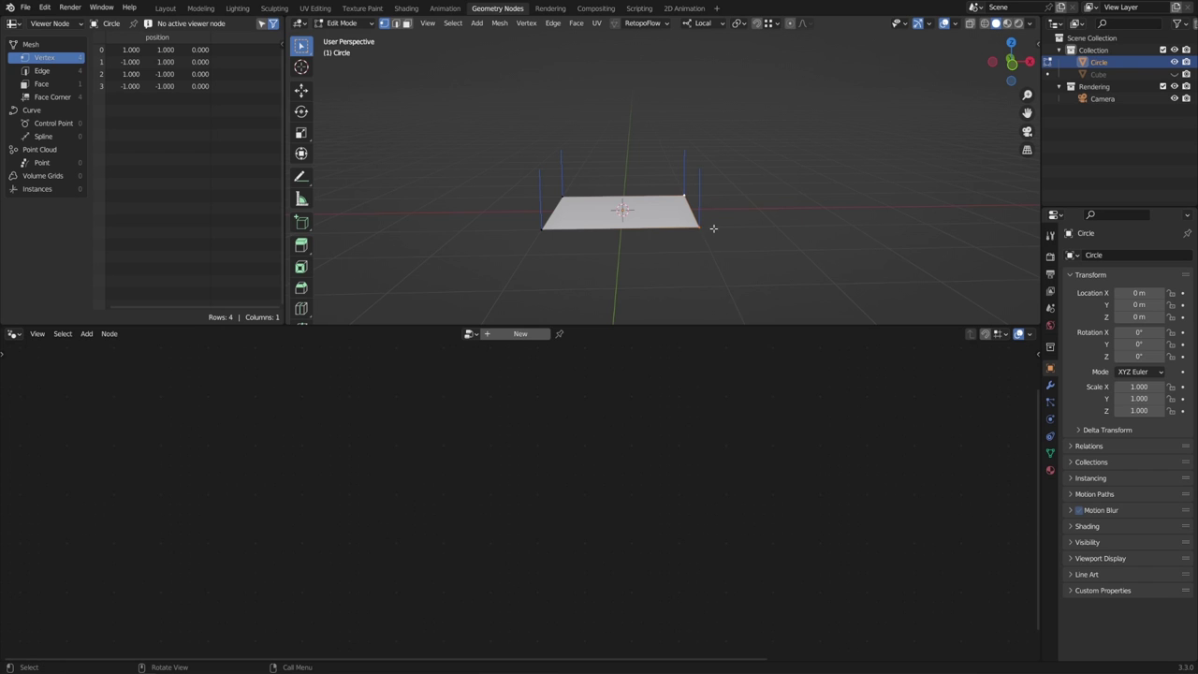
# - Duplicate one corner vertex of the plane, move the loose copy around to observe its normal, and delete it
pyautogui.hotkey('shift', 'd')
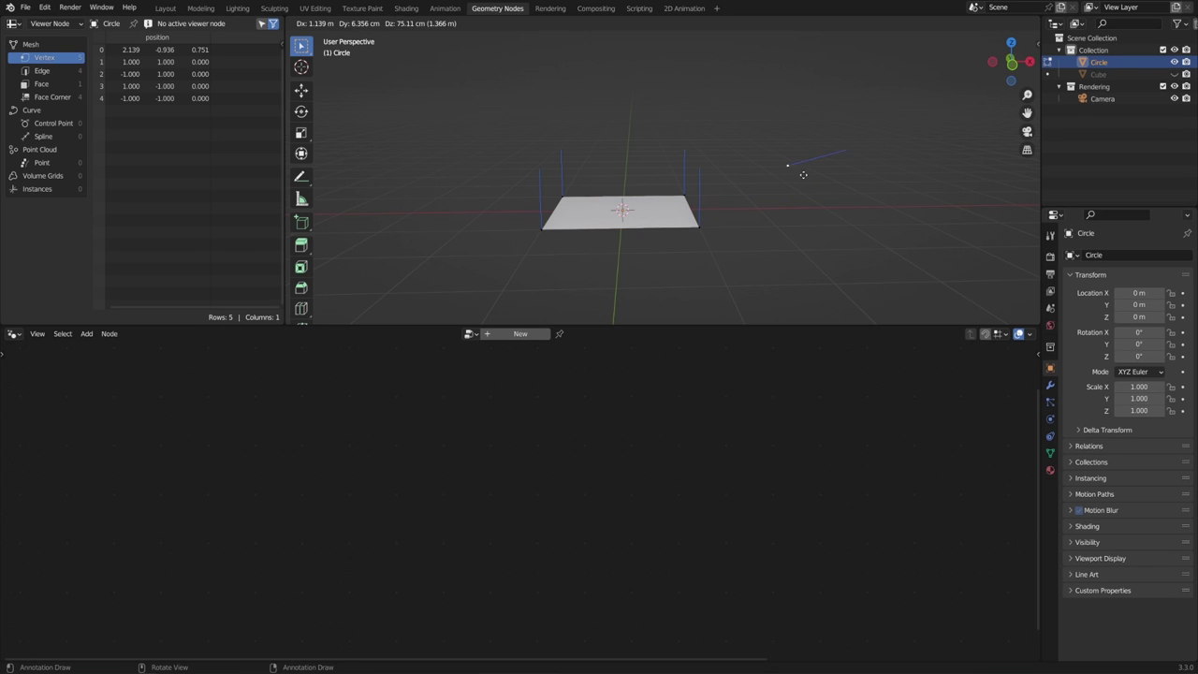
pyautogui.click(824, 142)
pyautogui.moveTo(801, 160); pyautogui.dragTo(740, 137, button='middle')
pyautogui.press('g')
pyautogui.click(705, 125)
pyautogui.press('g')
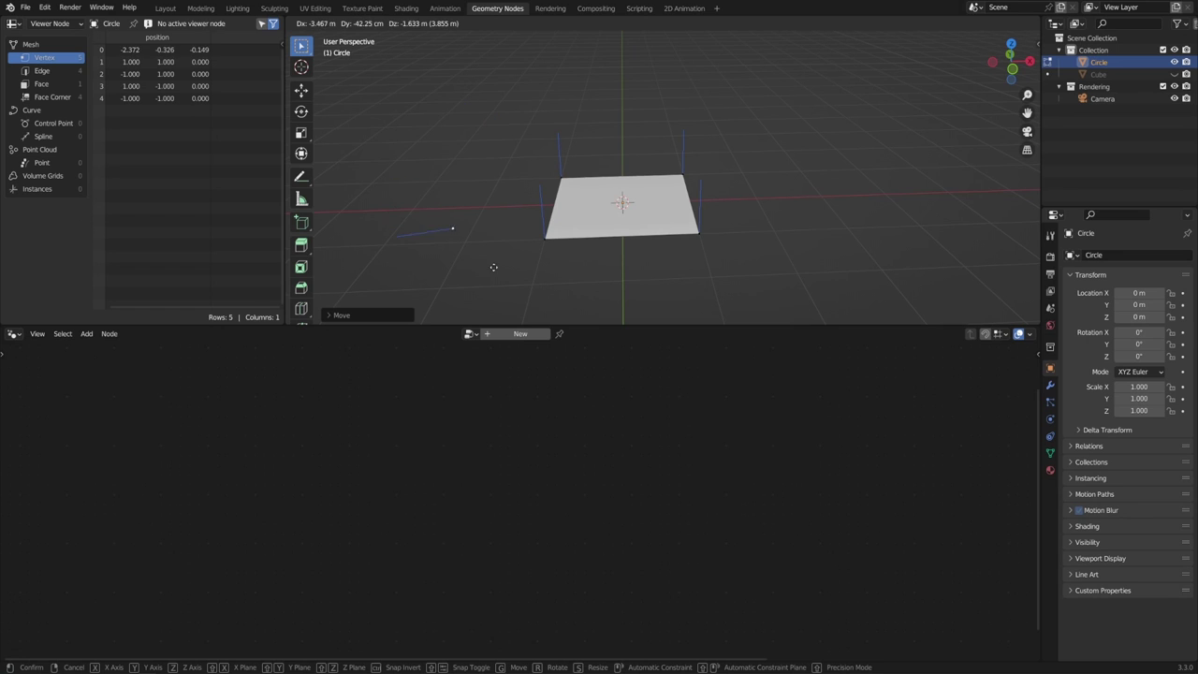
pyautogui.click(812, 202)
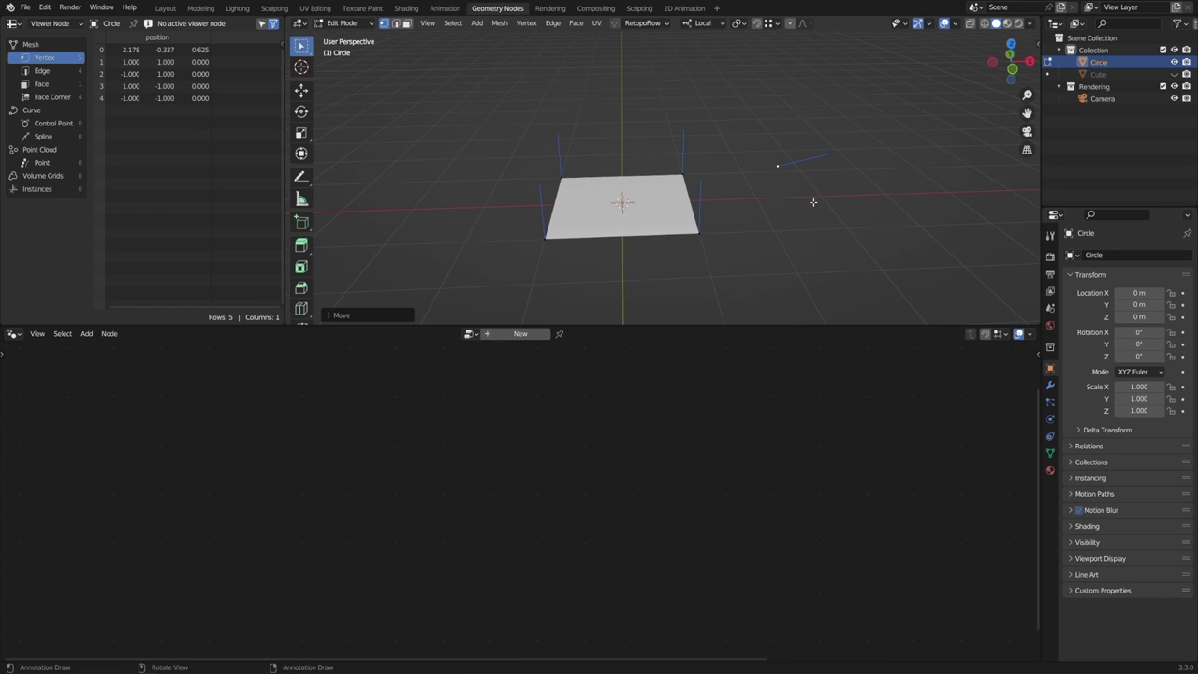
pyautogui.press('x')
pyautogui.click(813, 202)
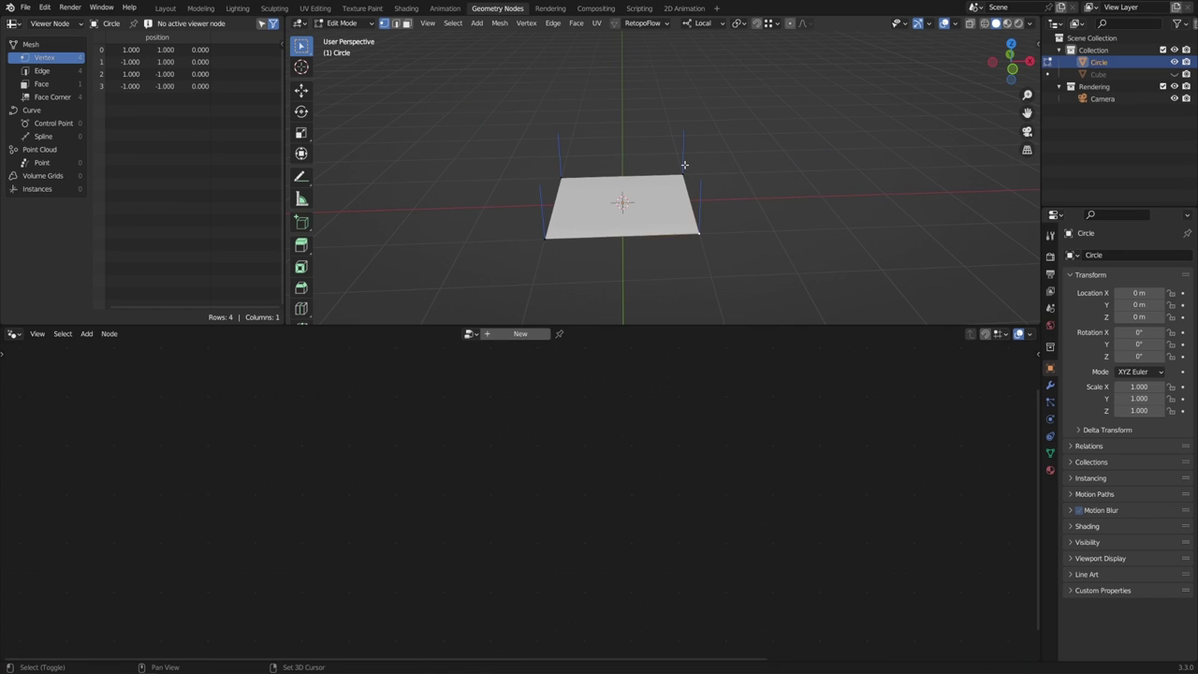
# - Extrude the plane's +X edge diagonally upward, and move that edge to about 0.96 m below the plane to compare the normals
pyautogui.moveTo(733, 217); pyautogui.dragTo(652, 206, button='middle')
pyautogui.press('e')
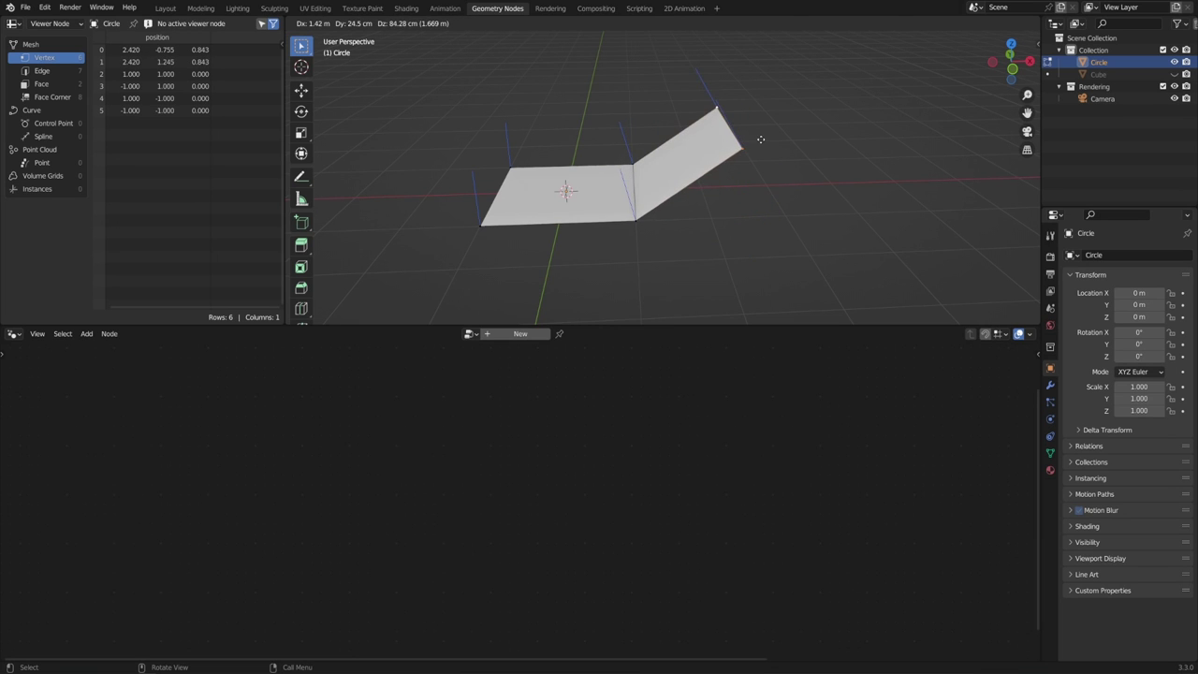
pyautogui.click(790, 133)
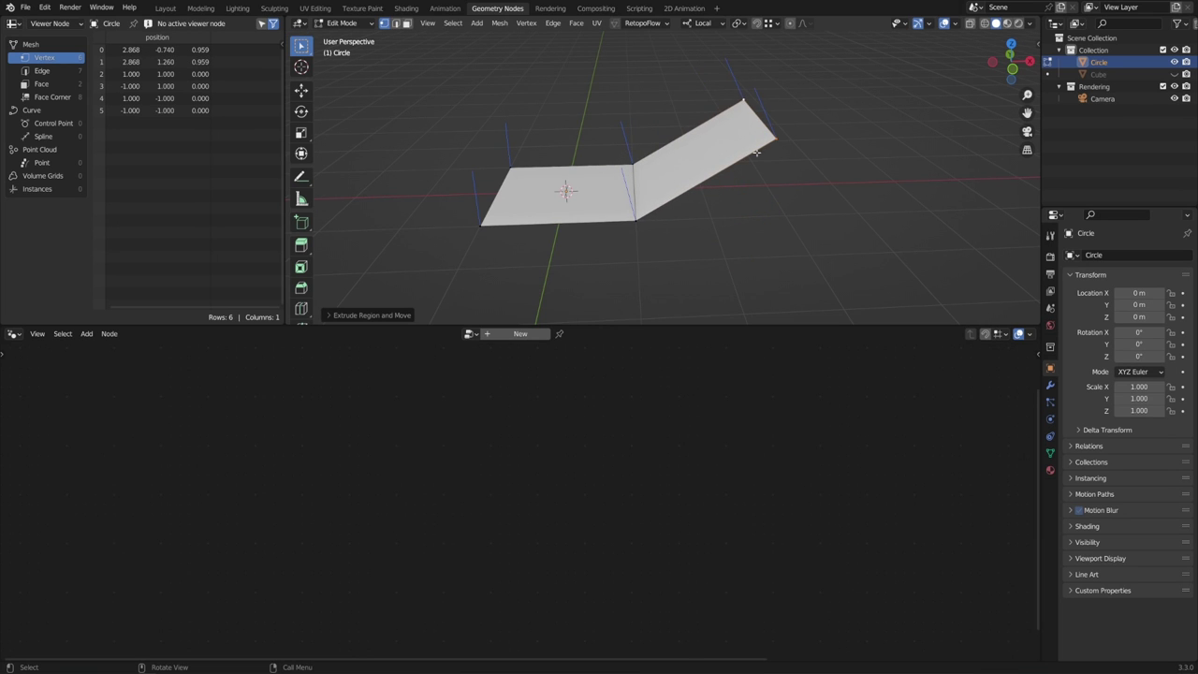
pyautogui.moveTo(722, 152); pyautogui.dragTo(689, 174, button='middle')
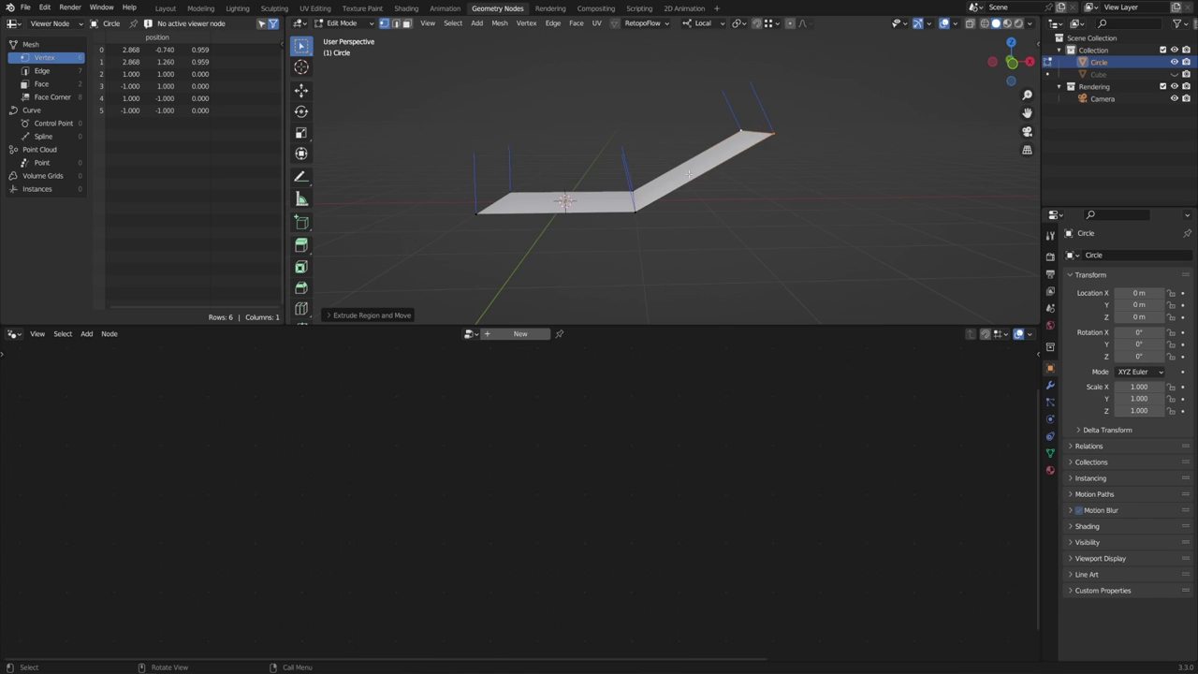
pyautogui.press('g')
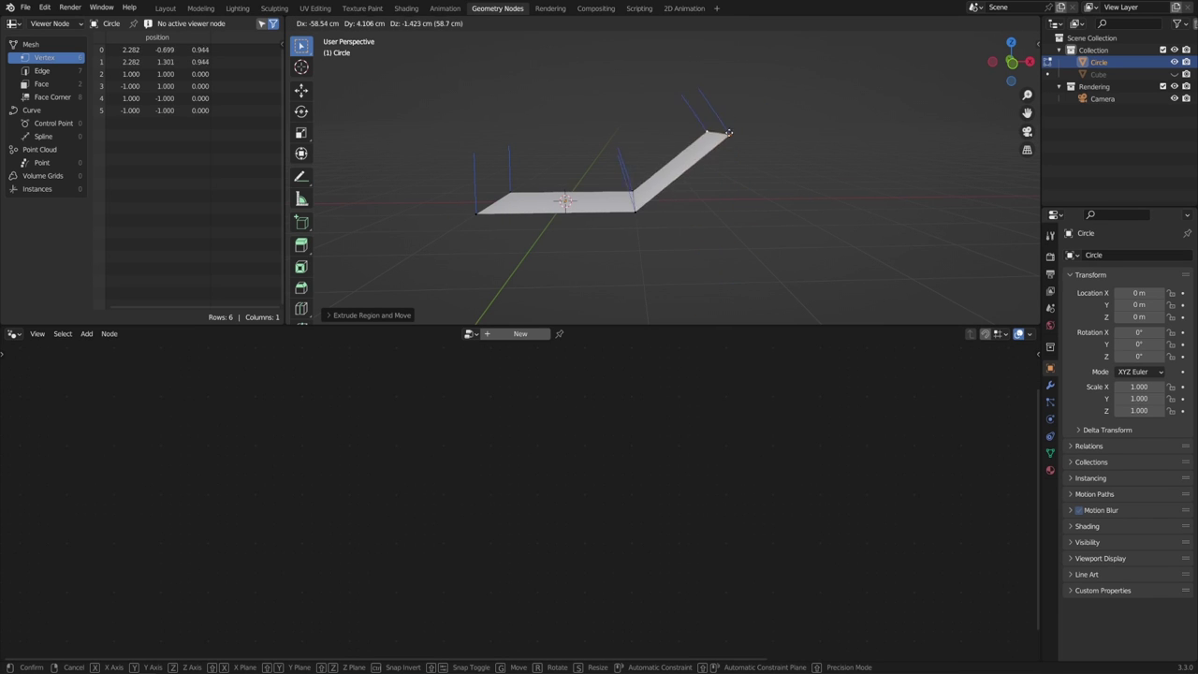
pyautogui.click(692, 253)
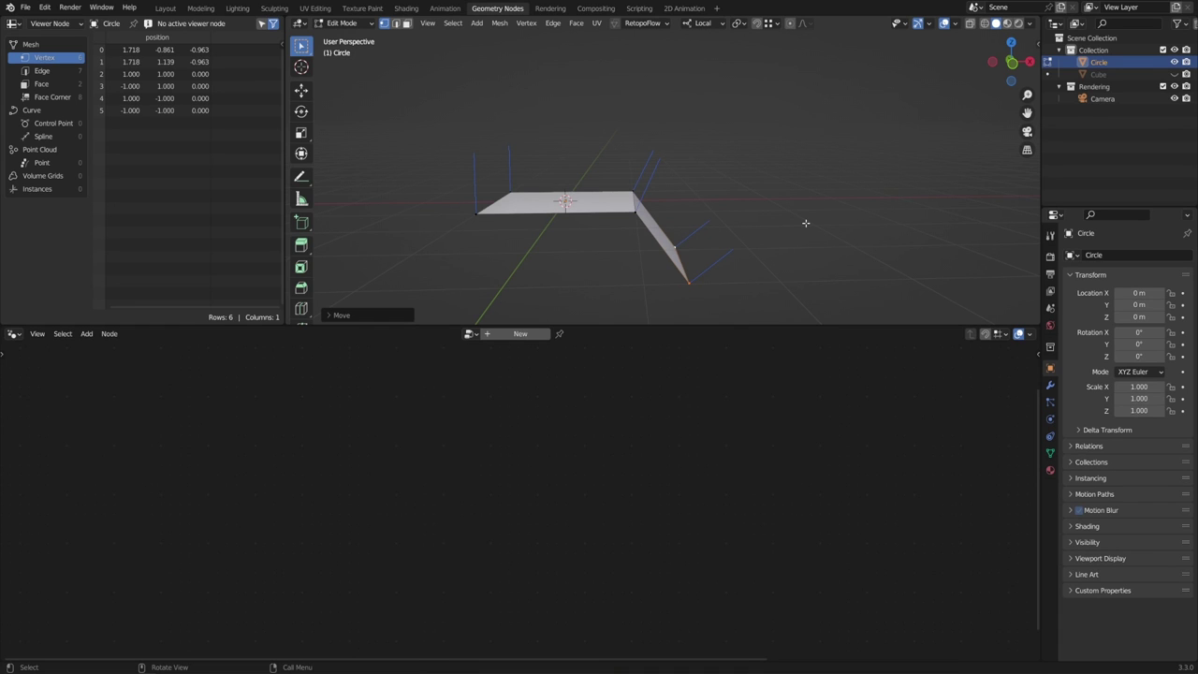
pyautogui.keyDown('shift'); pyautogui.moveTo(771, 222); pyautogui.dragTo(851, 208, button='middle'); pyautogui.keyUp('shift')
# - Return to Object Mode, delete the Circle object and add a Bezier circle curve in its place
pyautogui.press('Tab')
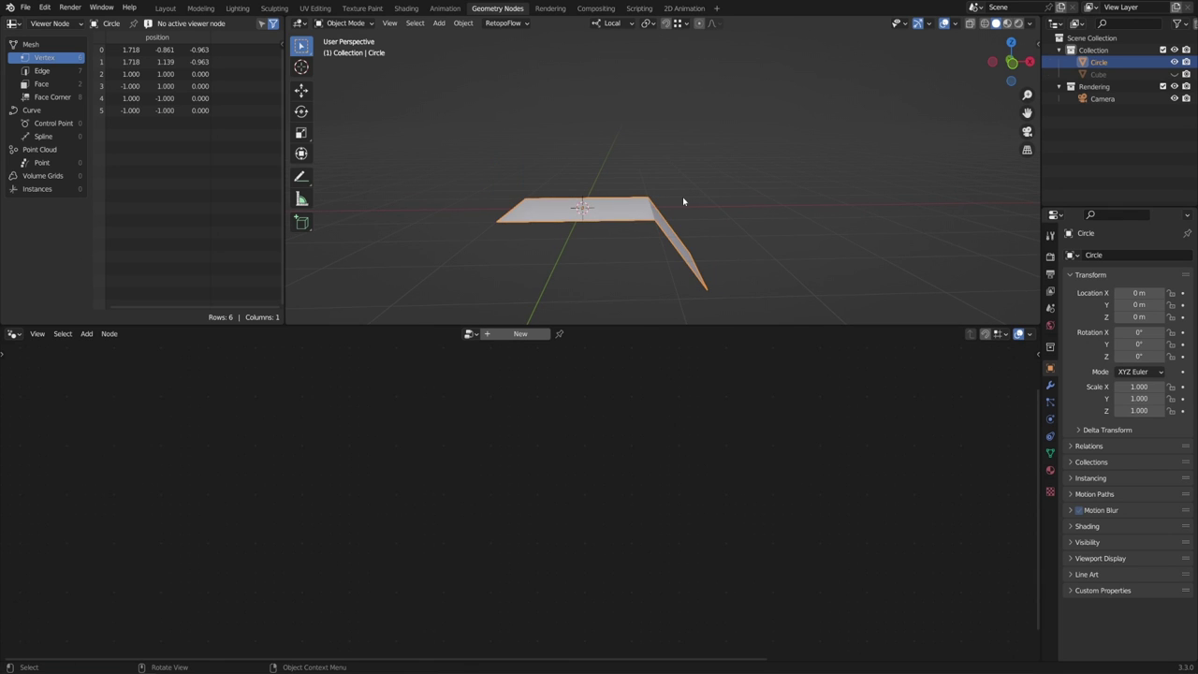
pyautogui.press('Delete')
pyautogui.hotkey('shift', 'a')
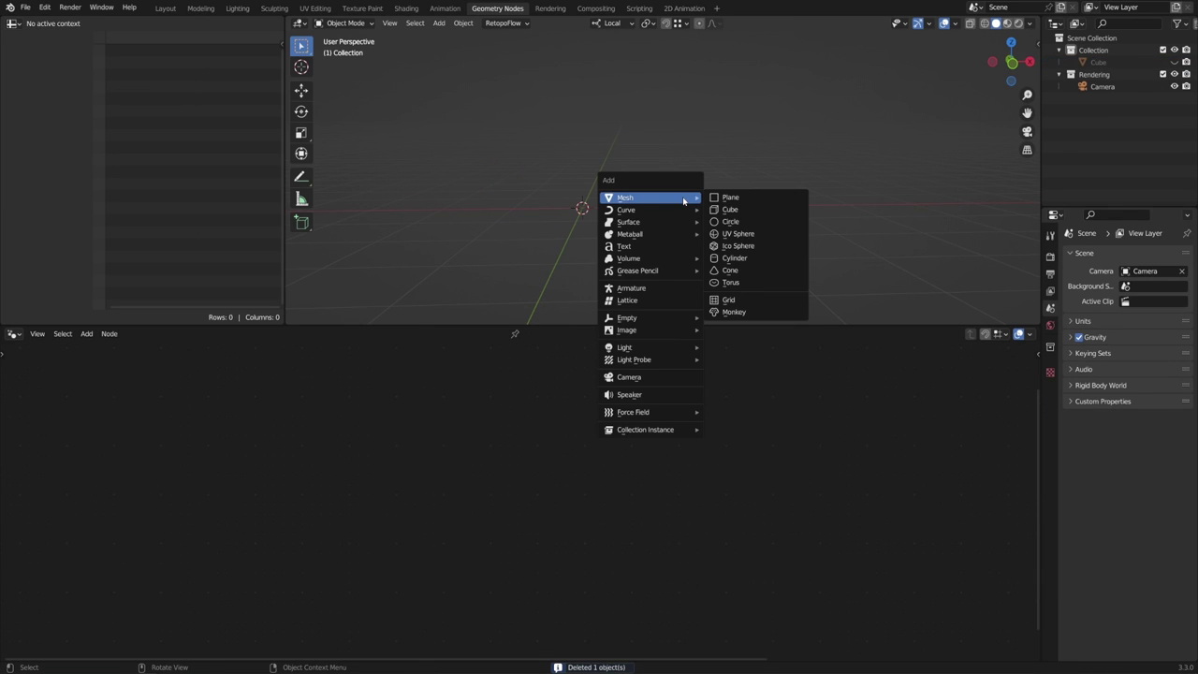
pyautogui.moveTo(667, 213)
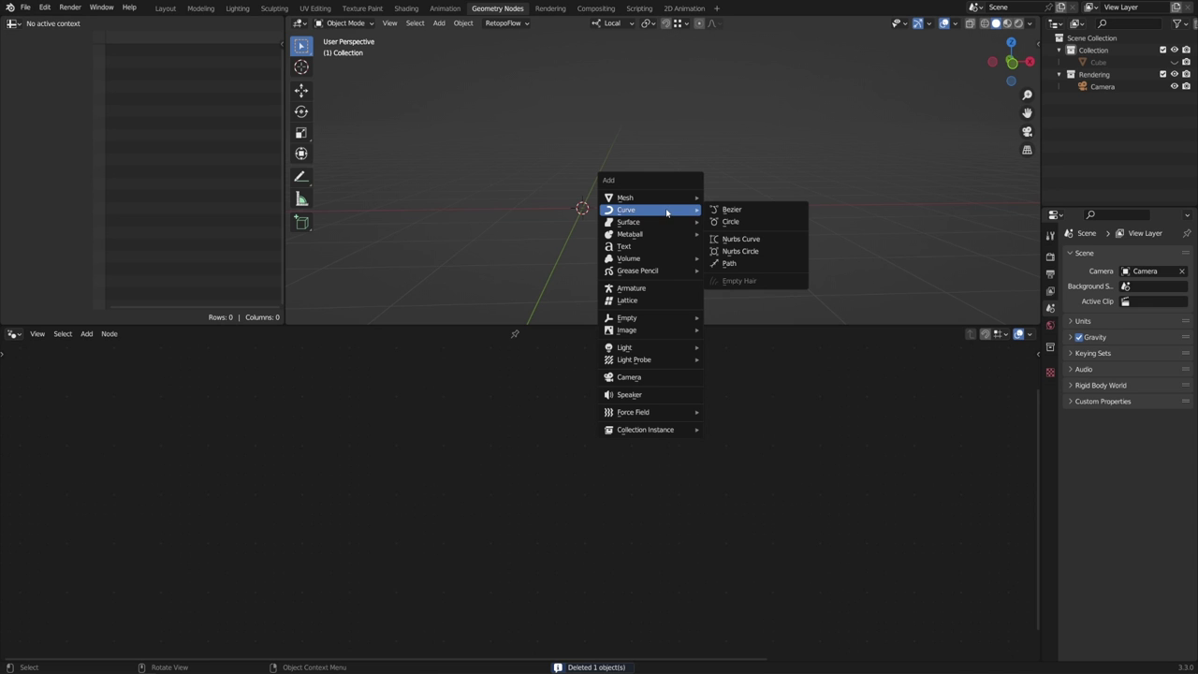
pyautogui.click(735, 222)
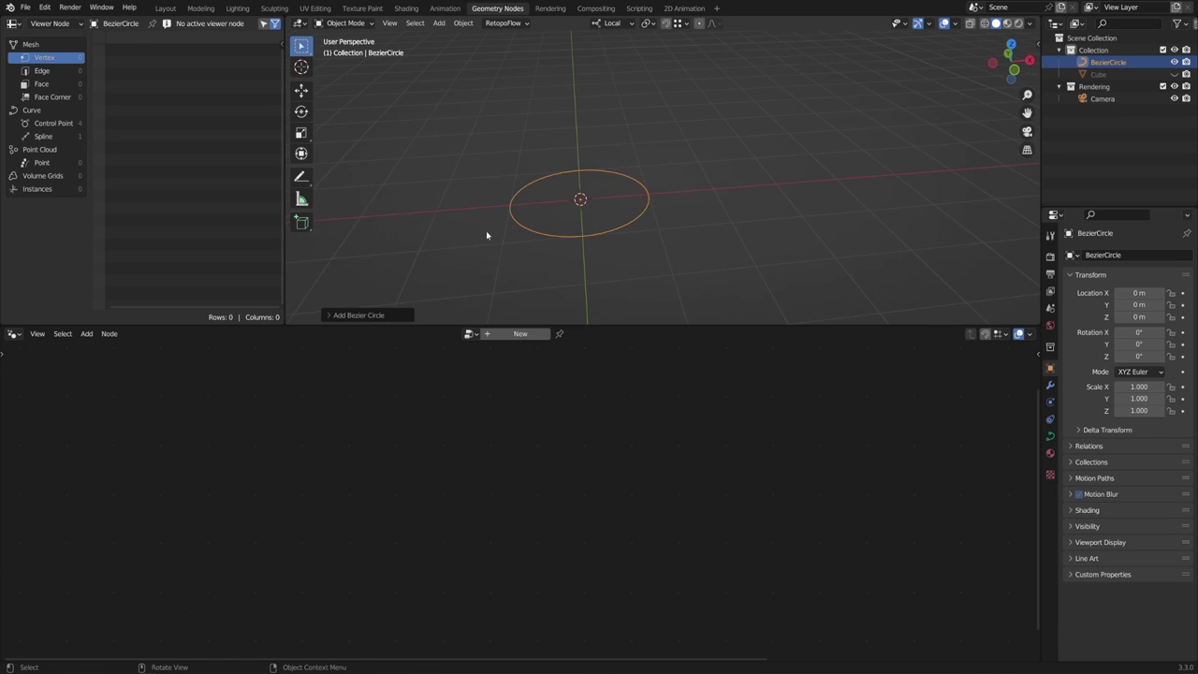
# - Enter Edit Mode on the Bezier circle and scale up all its control points
pyautogui.press('Tab')
pyautogui.scroll(2, 786, 225)
pyautogui.keyDown('shift'); pyautogui.moveTo(708, 230); pyautogui.dragTo(744, 256, button='middle'); pyautogui.keyUp('shift')
pyautogui.scroll(-4, 785, 225)
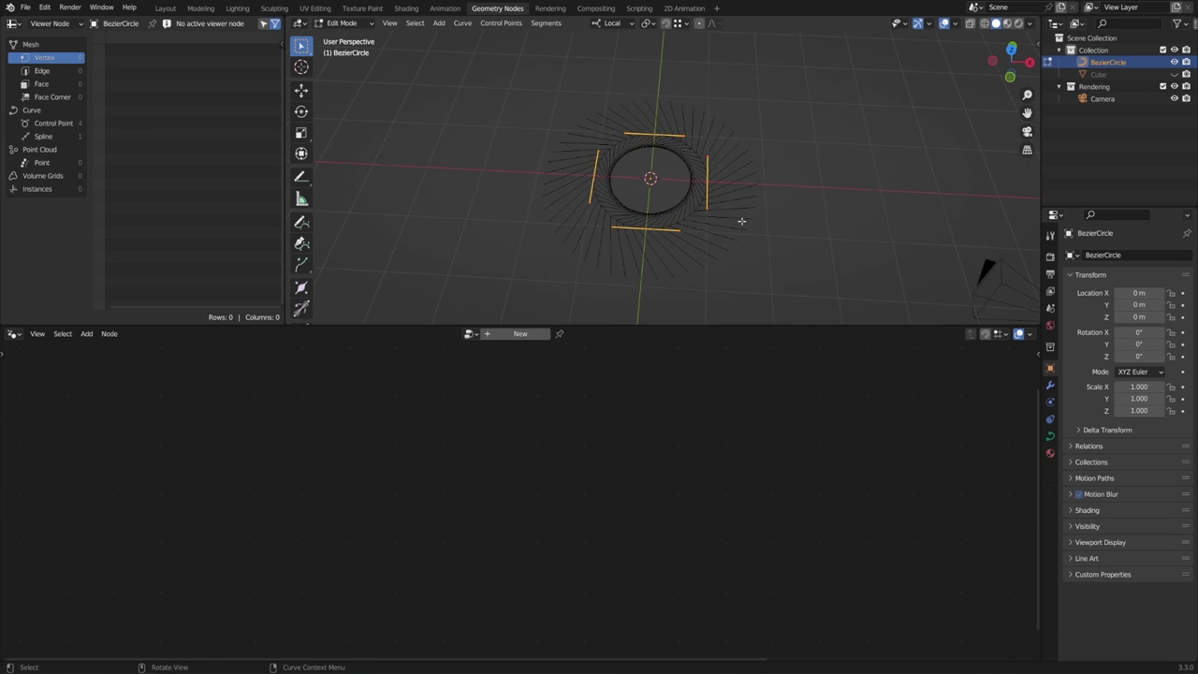
pyautogui.press('s')
pyautogui.click(851, 232)
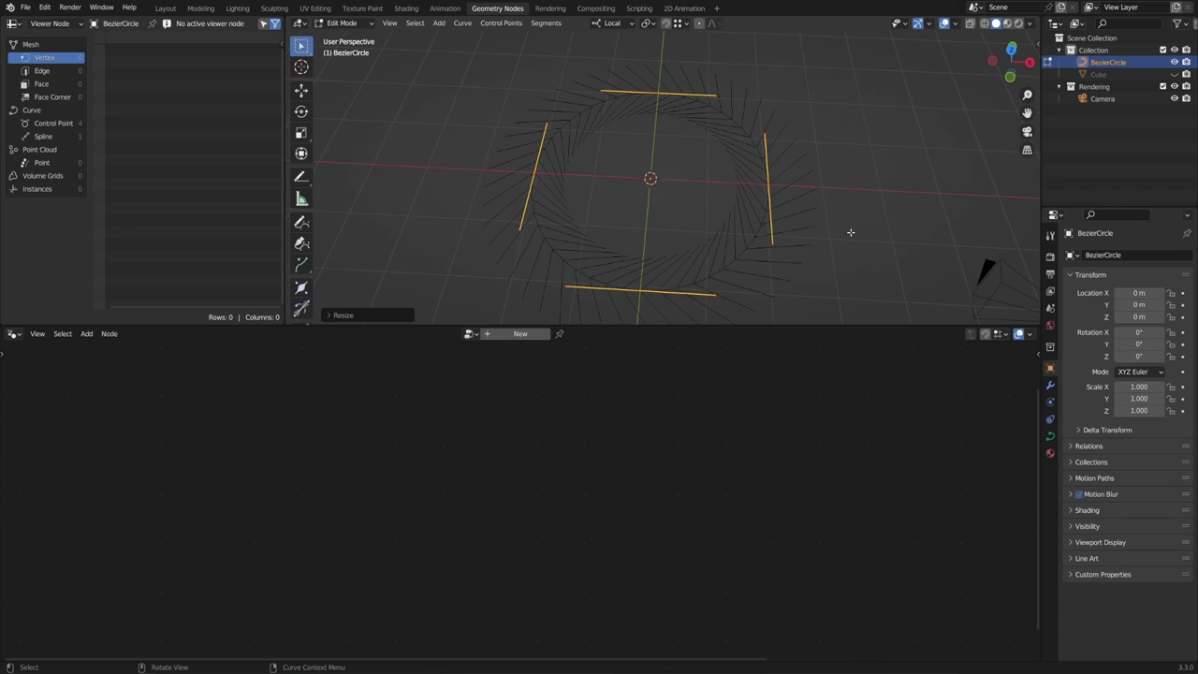
# - Reduce the display length of the curve normals, toggling their display off and on again
pyautogui.click(957, 25)
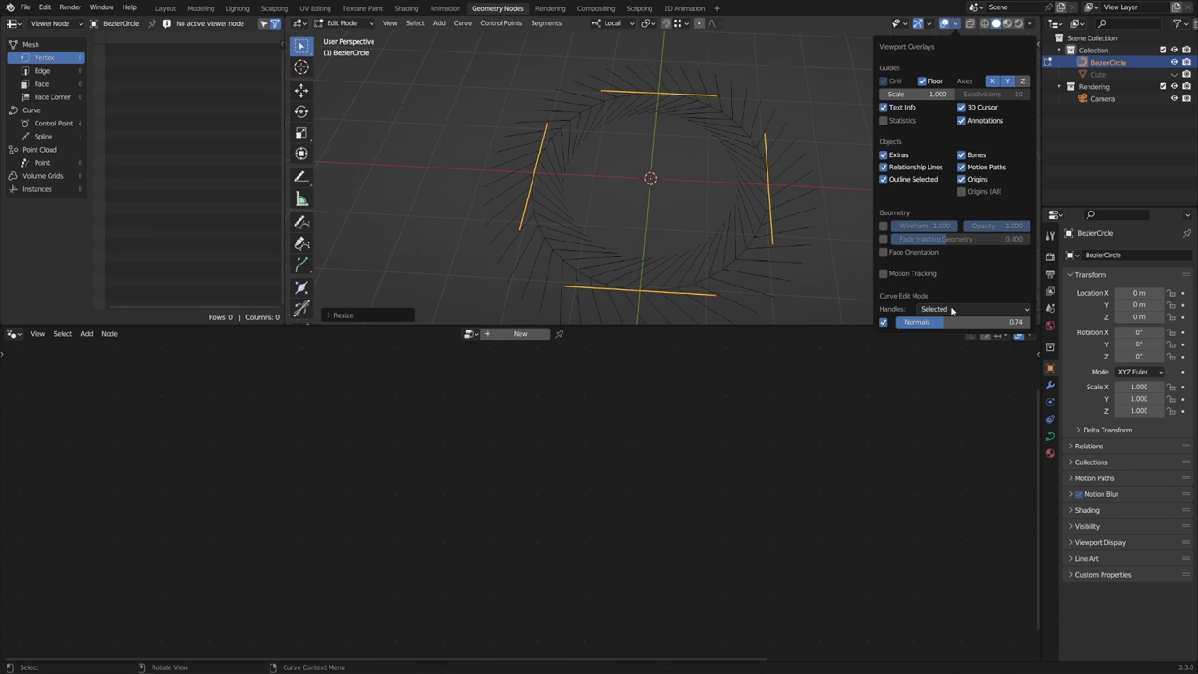
pyautogui.moveTo(952, 322); pyautogui.dragTo(931, 322)
pyautogui.click(885, 323)
pyautogui.click(884, 323)
pyautogui.moveTo(739, 262); pyautogui.dragTo(721, 248, button='middle')
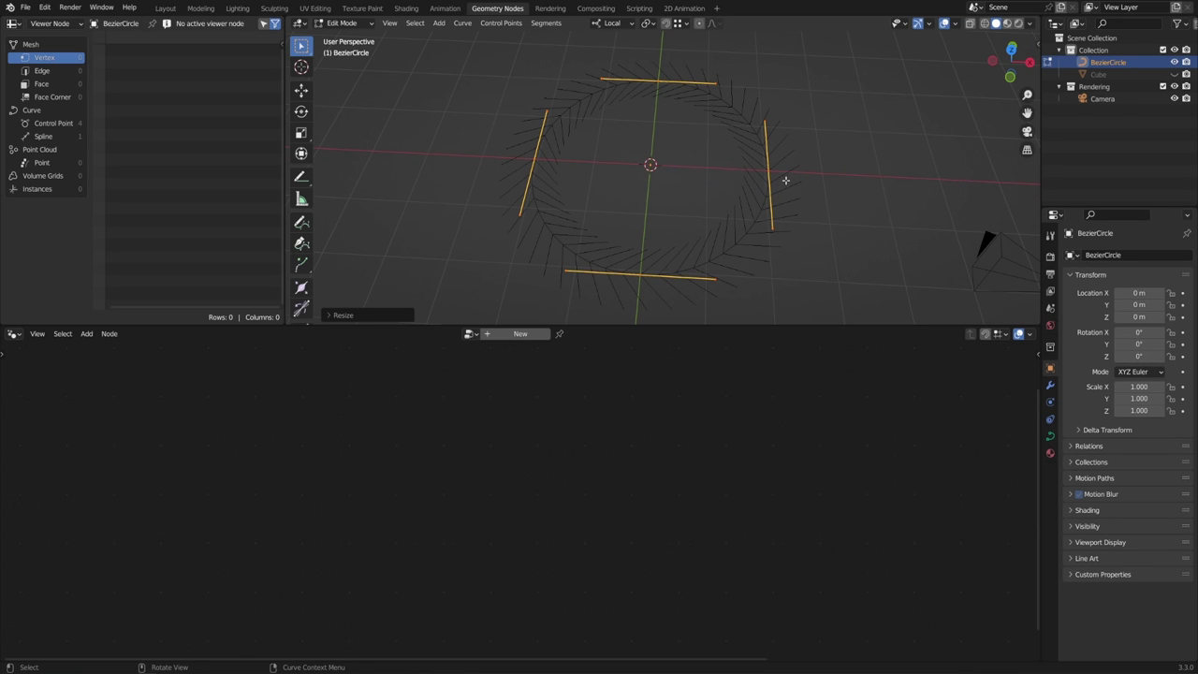
# - Move the Bezier circle's +X control point well below the grid floor so the curve bends downward
pyautogui.click(786, 180)
pyautogui.moveTo(785, 180); pyautogui.dragTo(791, 191, button='middle')
pyautogui.press('g')
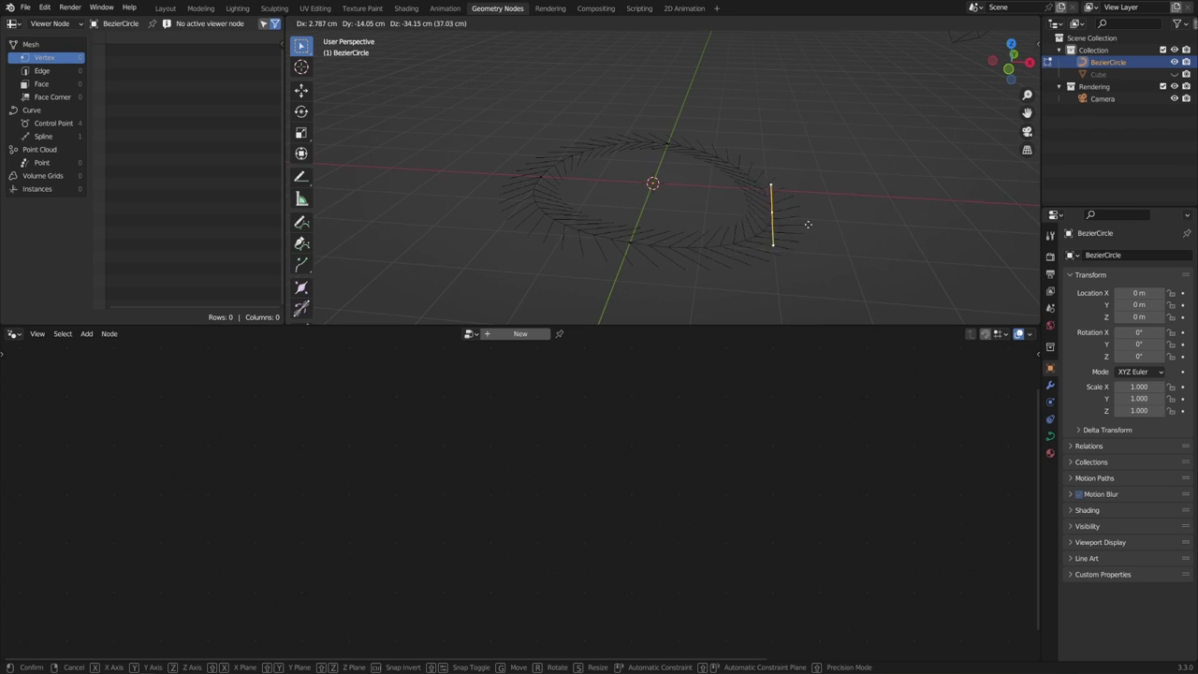
pyautogui.click(793, 269)
pyautogui.moveTo(794, 270); pyautogui.dragTo(789, 225, button='middle')
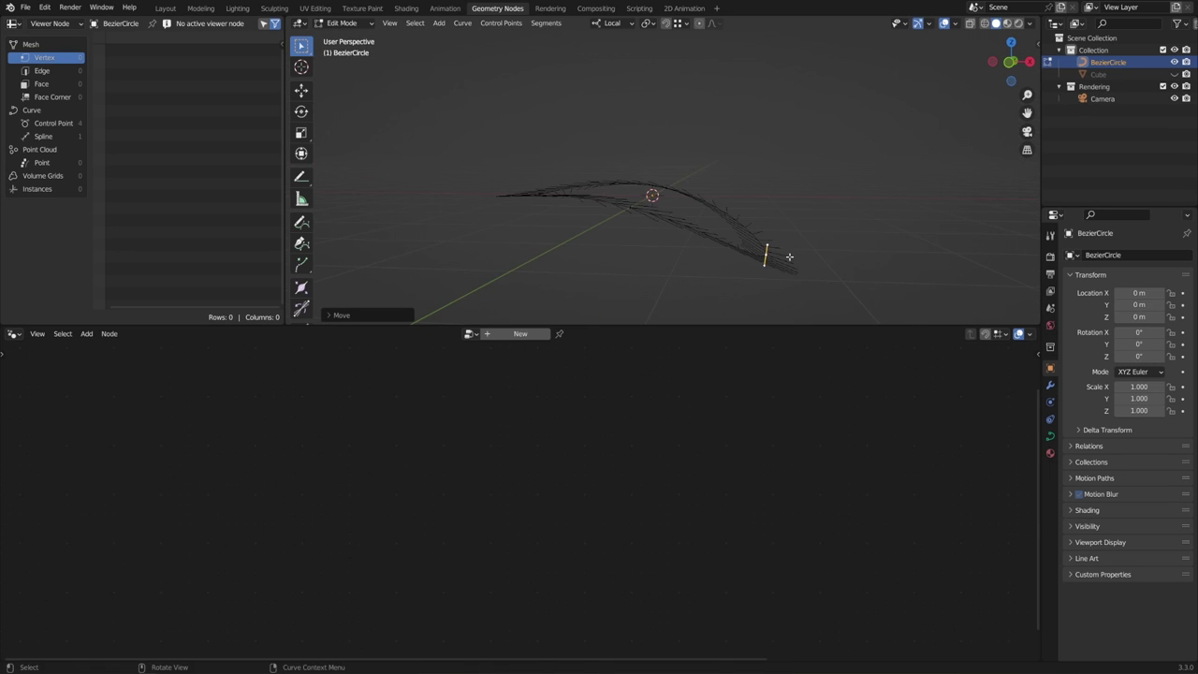
pyautogui.press('g')
pyautogui.click(763, 301)
pyautogui.moveTo(763, 300); pyautogui.dragTo(779, 268, button='middle')
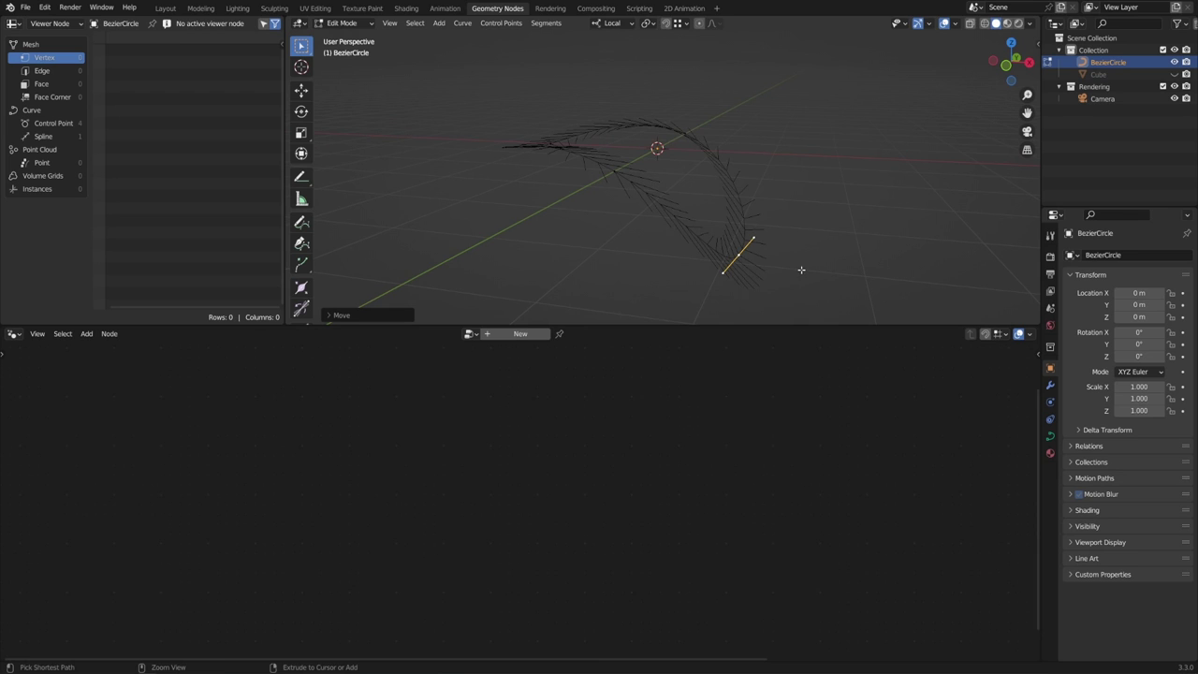
# - Tilt the lowered control point twice in opposite directions and inspect how the curve normals rotate around it
pyautogui.hotkey('ctrl', 't')
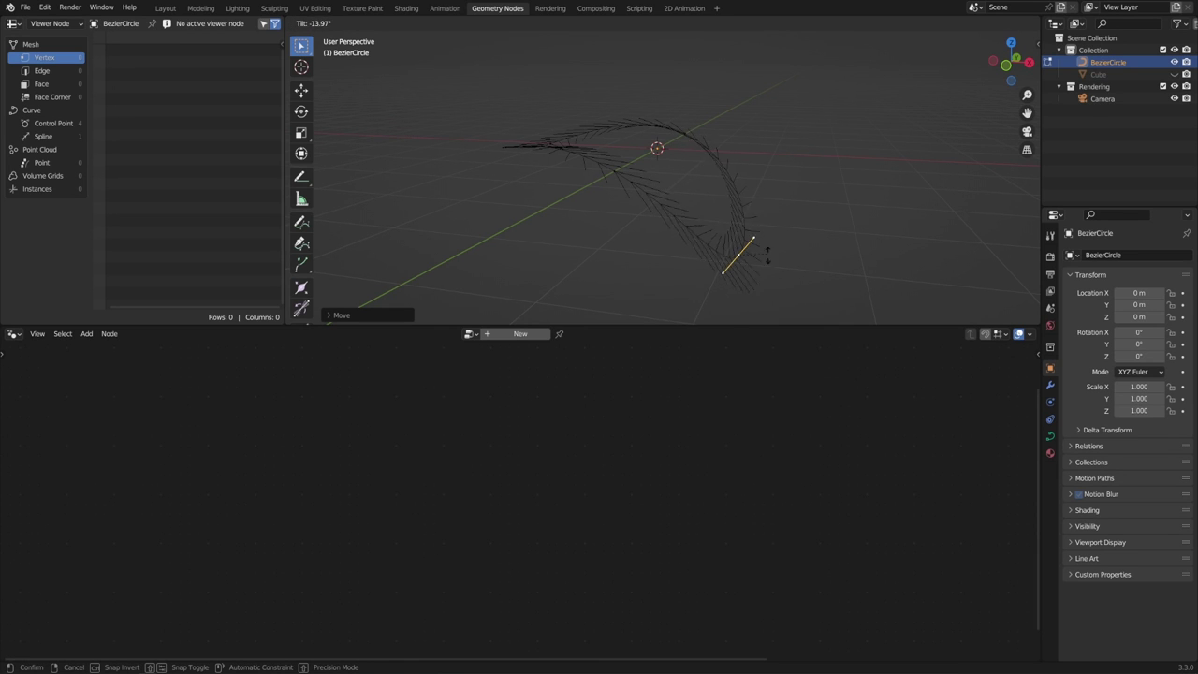
pyautogui.click(750, 292)
pyautogui.moveTo(749, 292); pyautogui.dragTo(822, 238, button='middle')
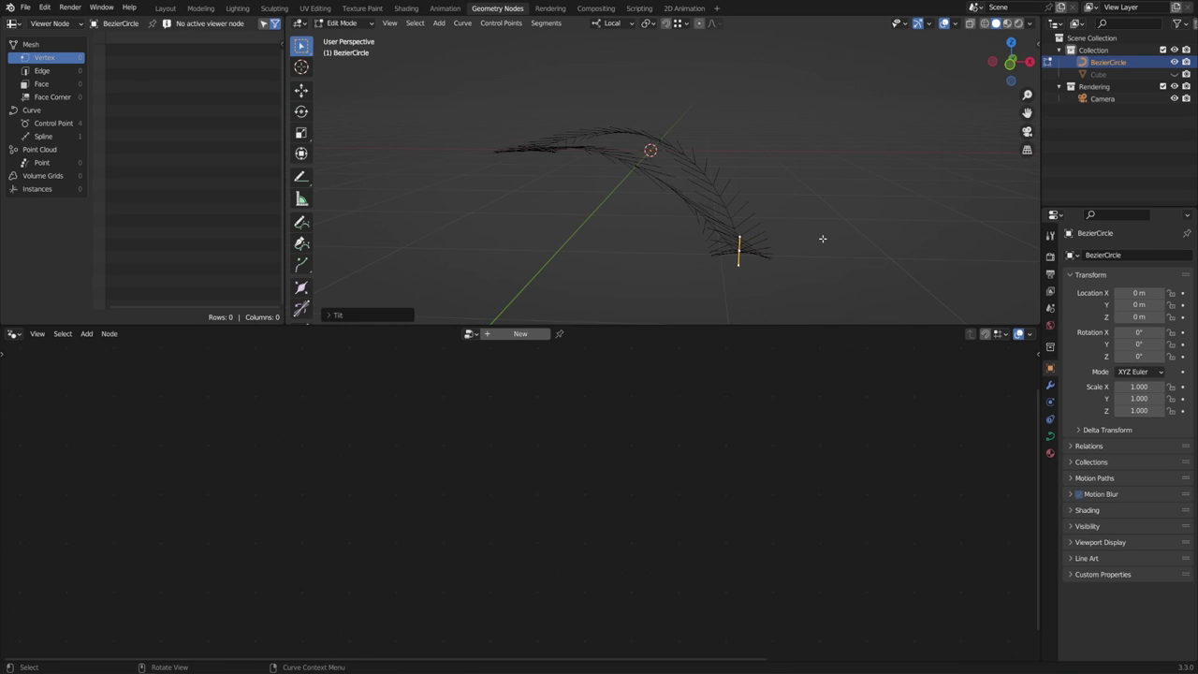
pyautogui.hotkey('ctrl', 't')
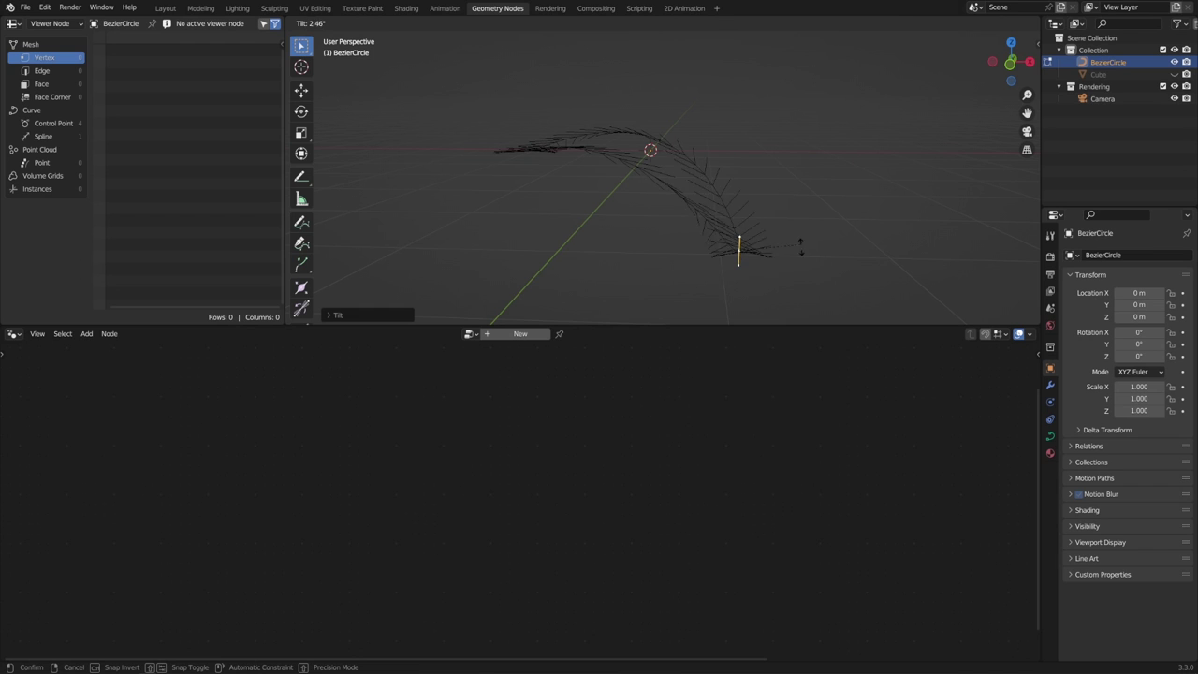
pyautogui.click(796, 229)
pyautogui.moveTo(796, 228); pyautogui.dragTo(770, 267, button='middle')
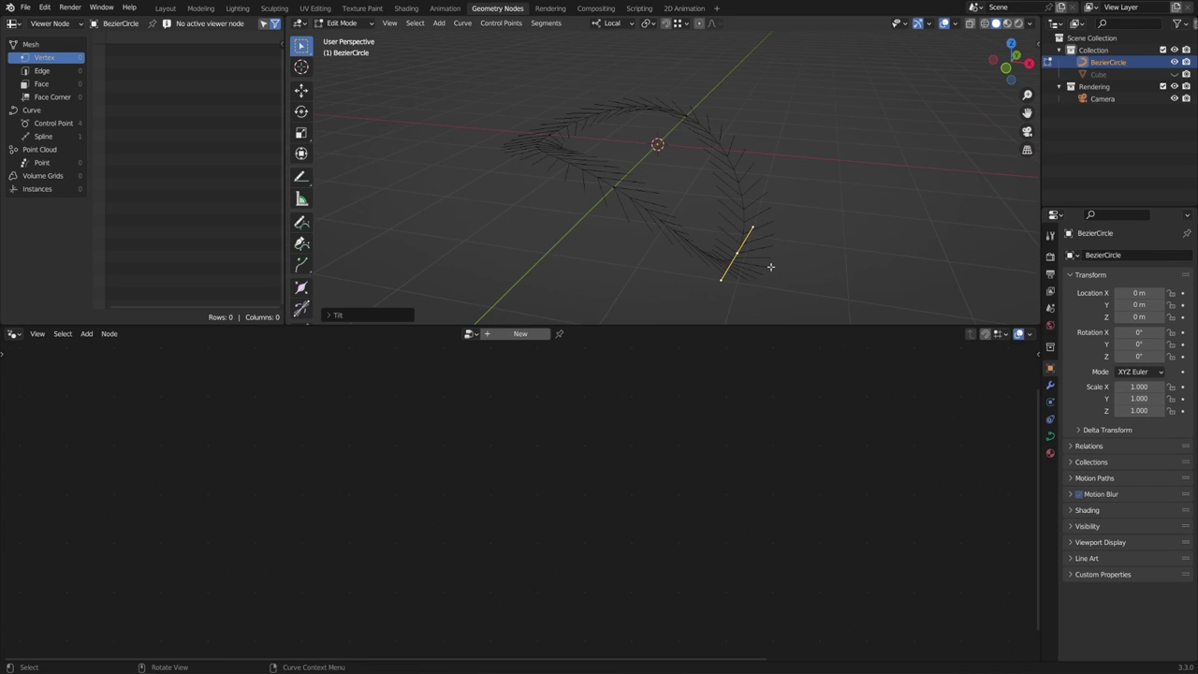
# - In top view, annotate the curve's direction with an arrow beside the selected control point, and mark the normal's direction
pyautogui.press('KP_7')
pyautogui.scroll(2, 728, 169)
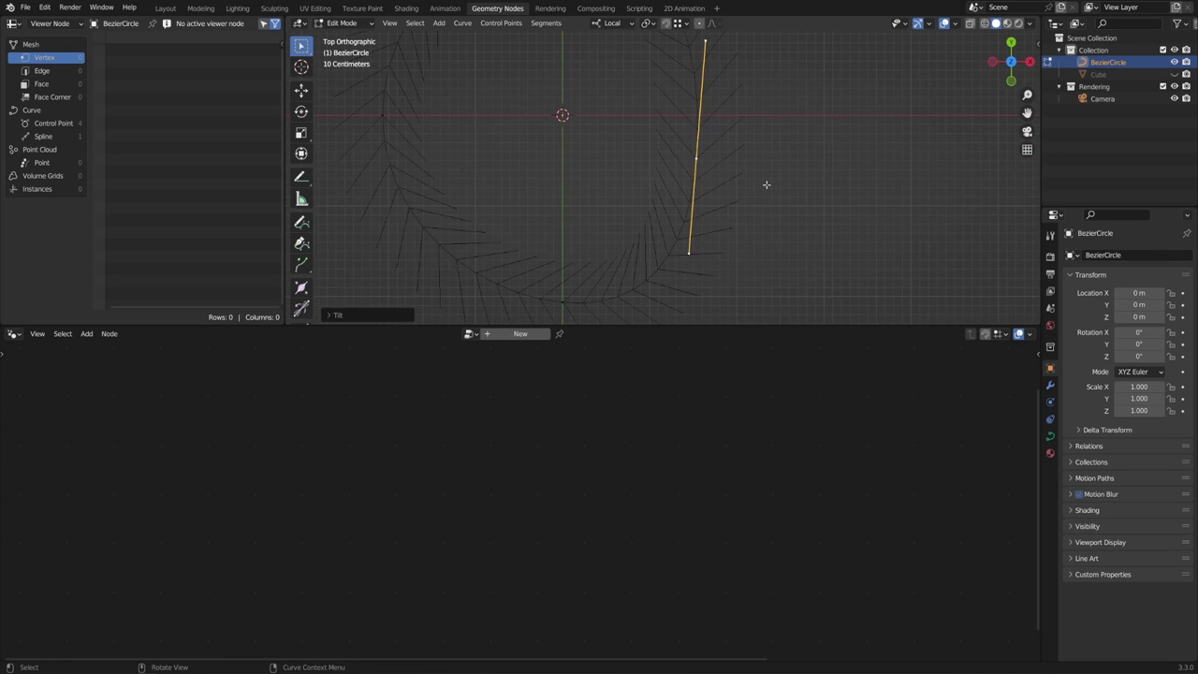
pyautogui.moveTo(709, 217); pyautogui.dragTo(723, 235)
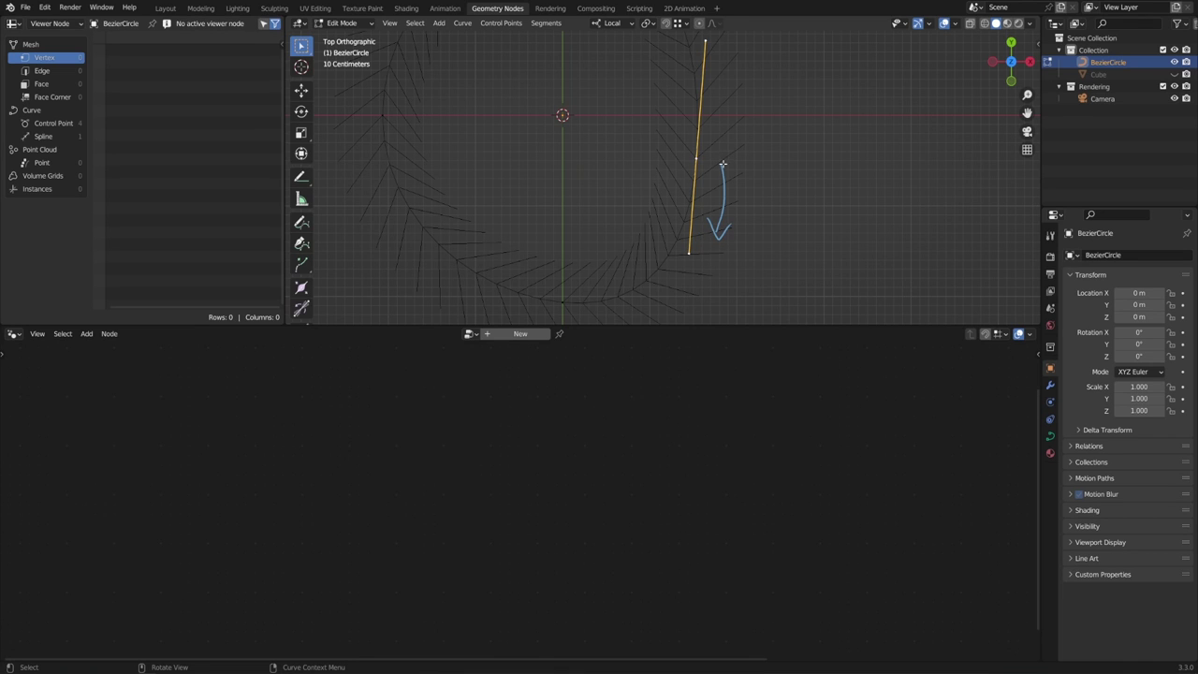
pyautogui.moveTo(723, 165)
pyautogui.mouseDown()
pyautogui.moveTo(778, 163)
pyautogui.moveTo(766, 183)
pyautogui.mouseUp()
# - Unhide the Cube object, erase the annotation strokes and return to Object Mode
pyautogui.click(1175, 75)
pyautogui.moveTo(821, 183)
pyautogui.mouseDown(button='right')
pyautogui.moveTo(802, 153)
pyautogui.moveTo(720, 235)
pyautogui.mouseUp(button='right')
pyautogui.press('Tab')
pyautogui.scroll(-6, 724, 208)
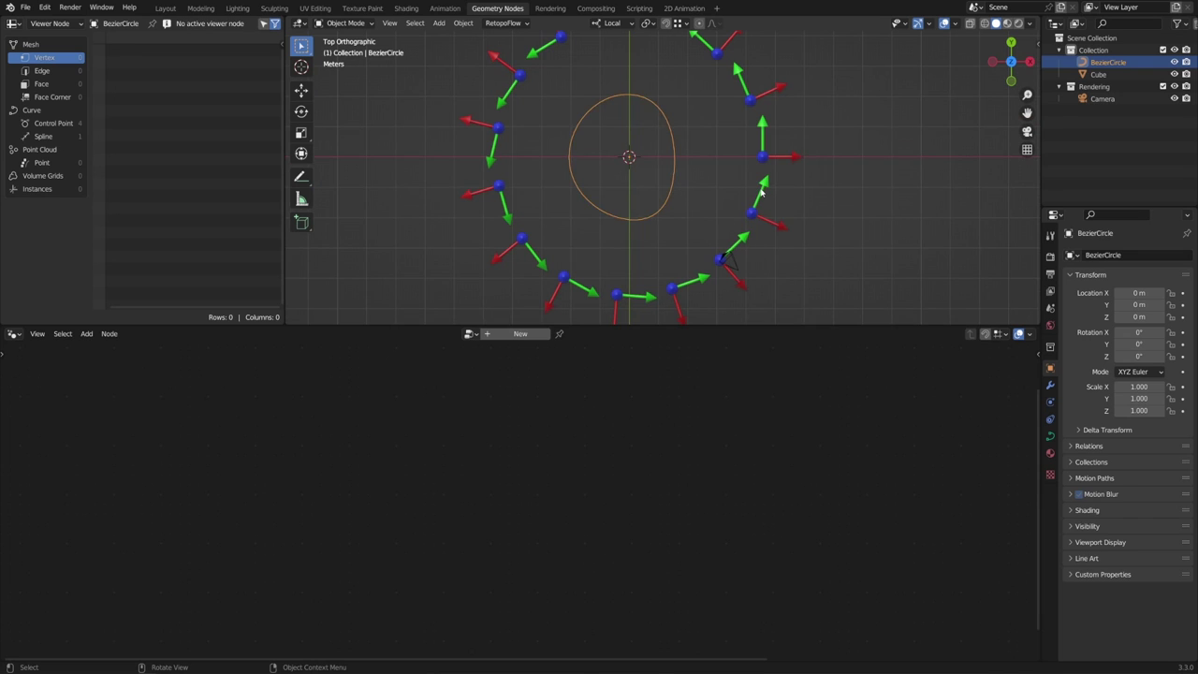
# - In the Cube's node tree, add an Object Info node for BezierCircle and connect its Geometry to the Points input of Instance on Points
pyautogui.click(761, 192)
pyautogui.scroll(3, 642, 482)
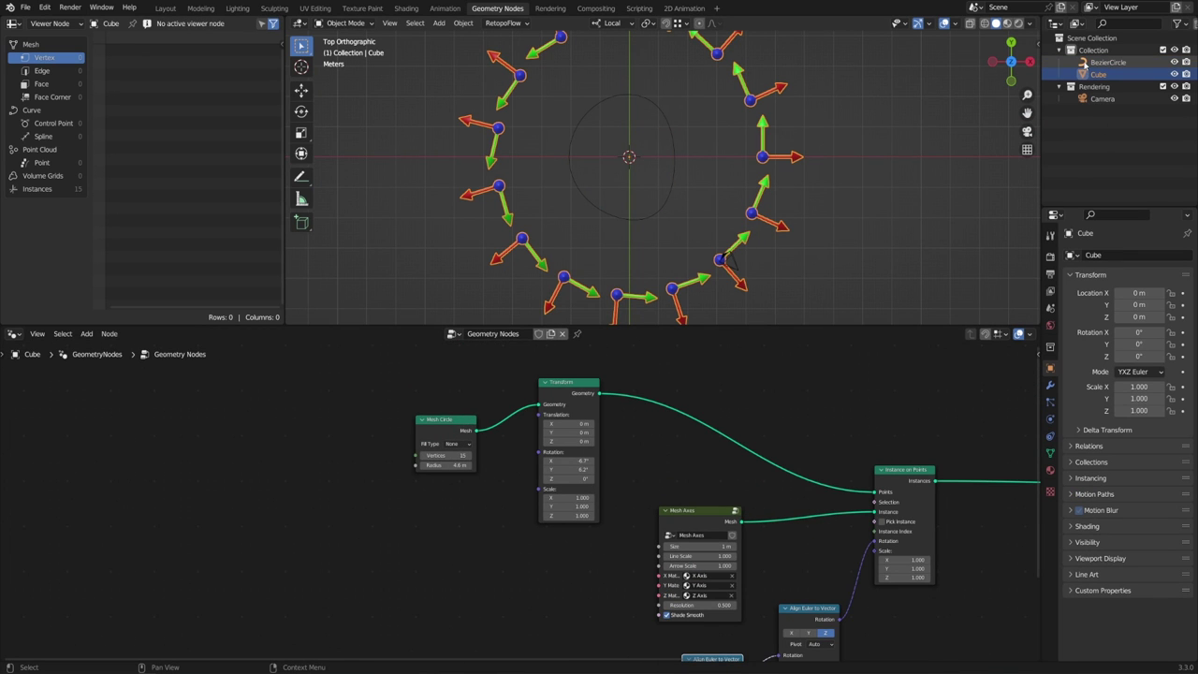
pyautogui.moveTo(1086, 64); pyautogui.dragTo(875, 492)
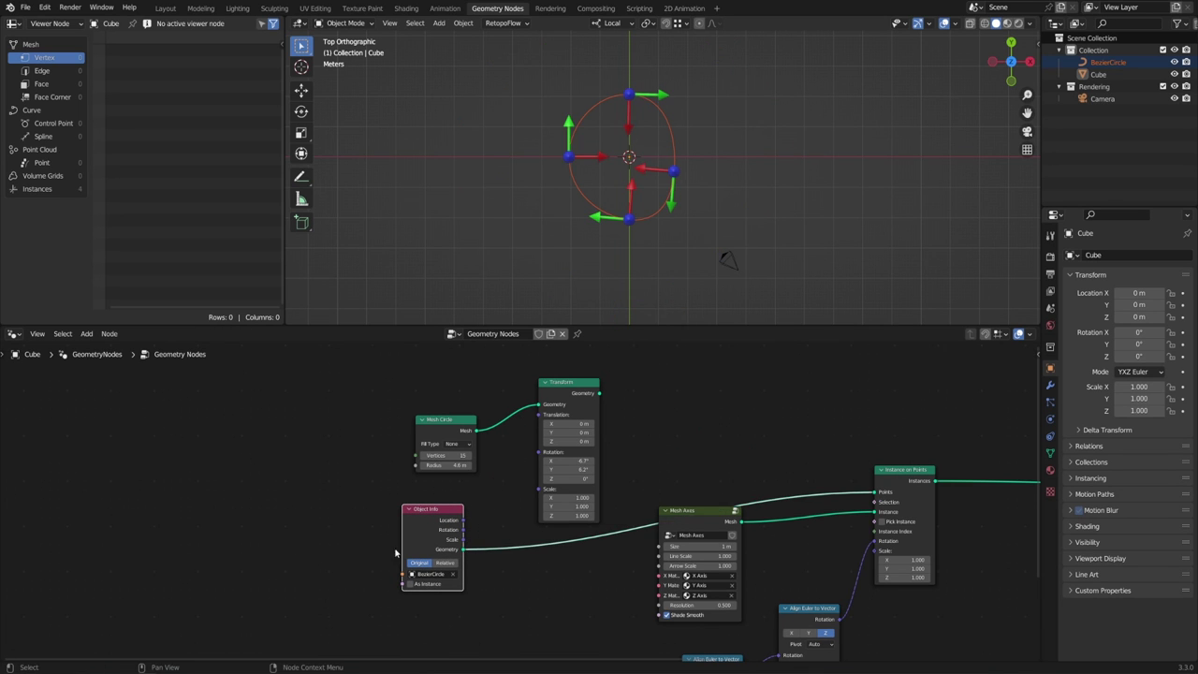
pyautogui.press('g')
pyautogui.click(683, 443)
# - Delete the Mesh Circle and Transform nodes, and place the Object Info node above Mesh Axes
pyautogui.moveTo(650, 423); pyautogui.dragTo(413, 503)
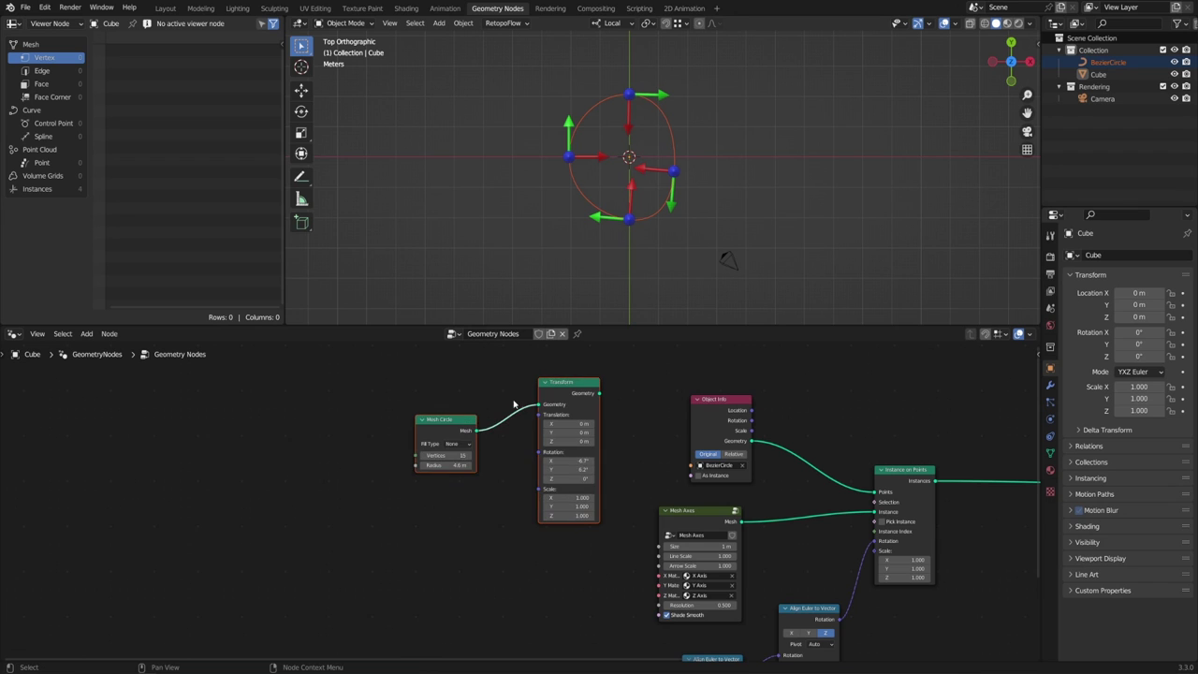
pyautogui.press('x')
pyautogui.moveTo(626, 475); pyautogui.dragTo(537, 465, button='middle')
pyautogui.scroll(1, 546, 464)
pyautogui.moveTo(645, 415); pyautogui.dragTo(614, 411)
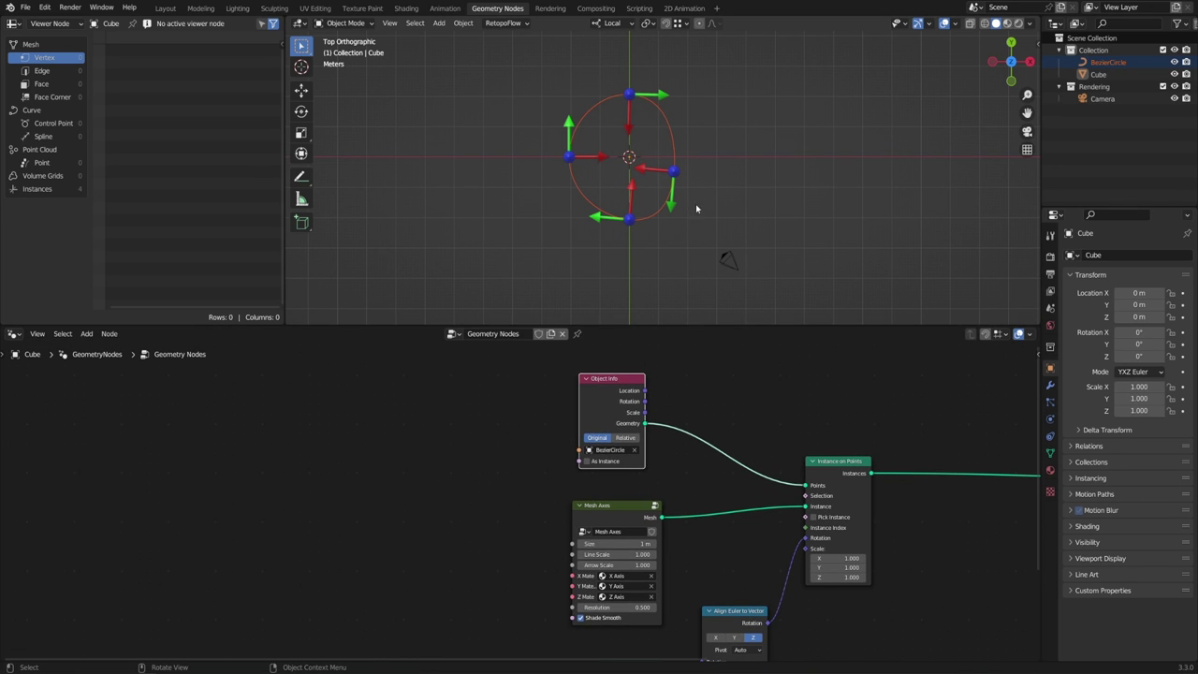
# - Scale up the BezierCircle's control points in Edit Mode, return to Object Mode and reselect the Cube
pyautogui.click(1113, 64)
pyautogui.press('Tab')
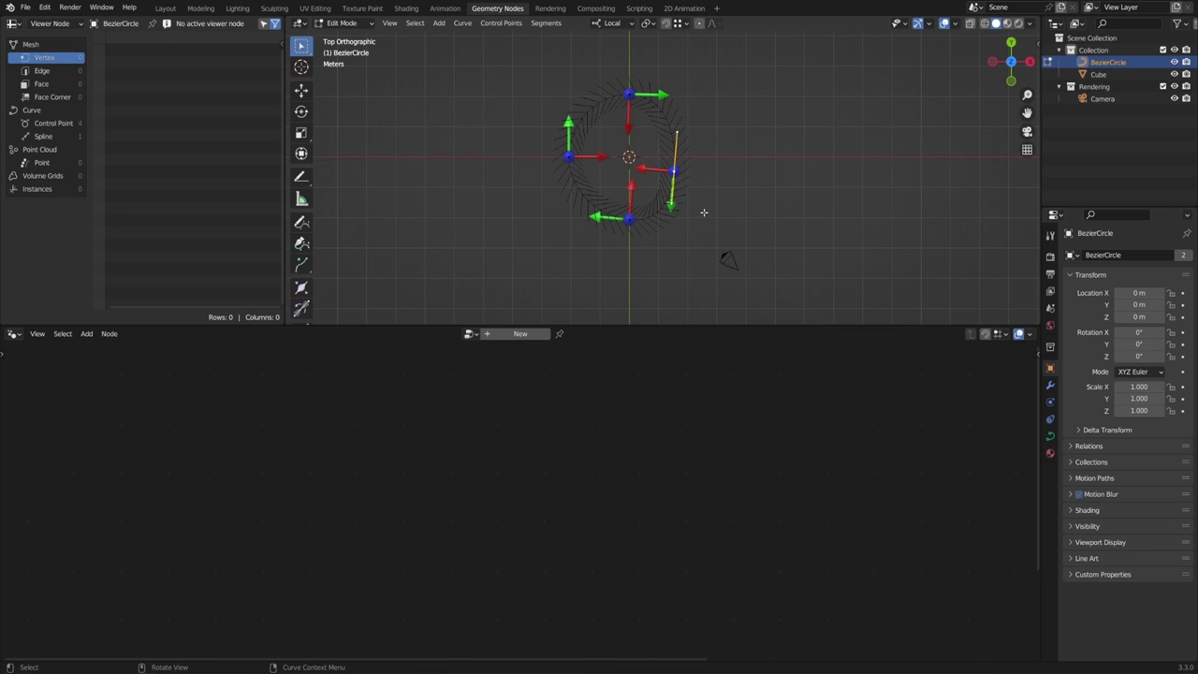
pyautogui.press('s')
pyautogui.click(790, 224)
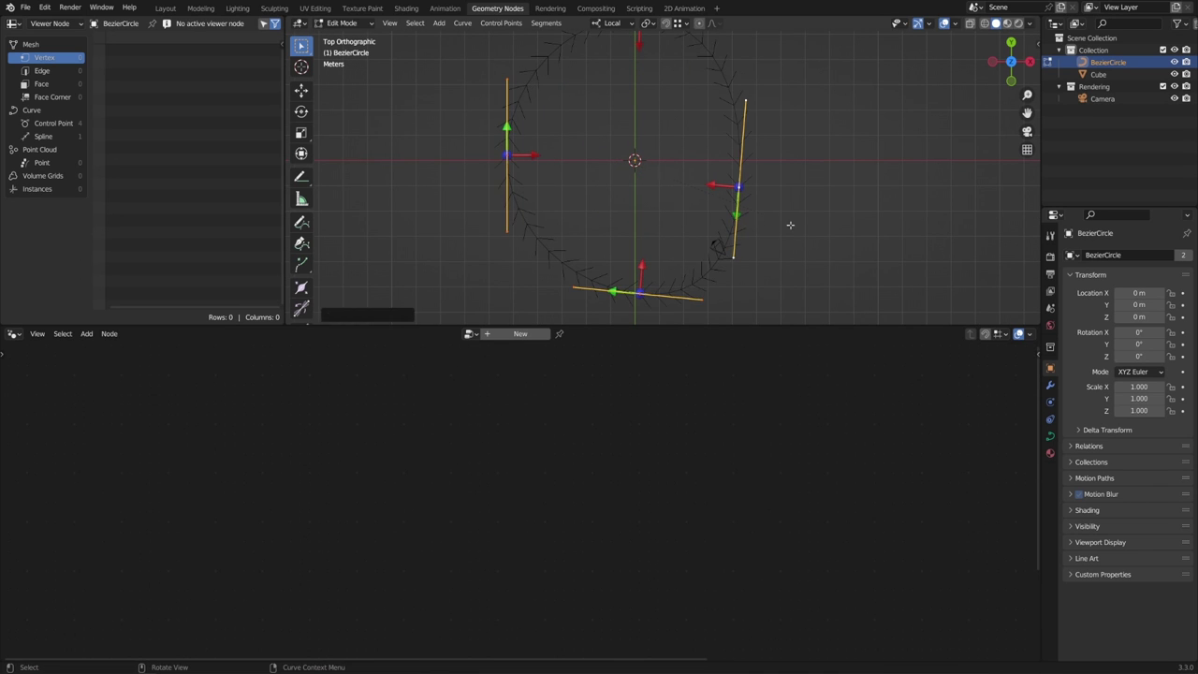
pyautogui.press('Tab')
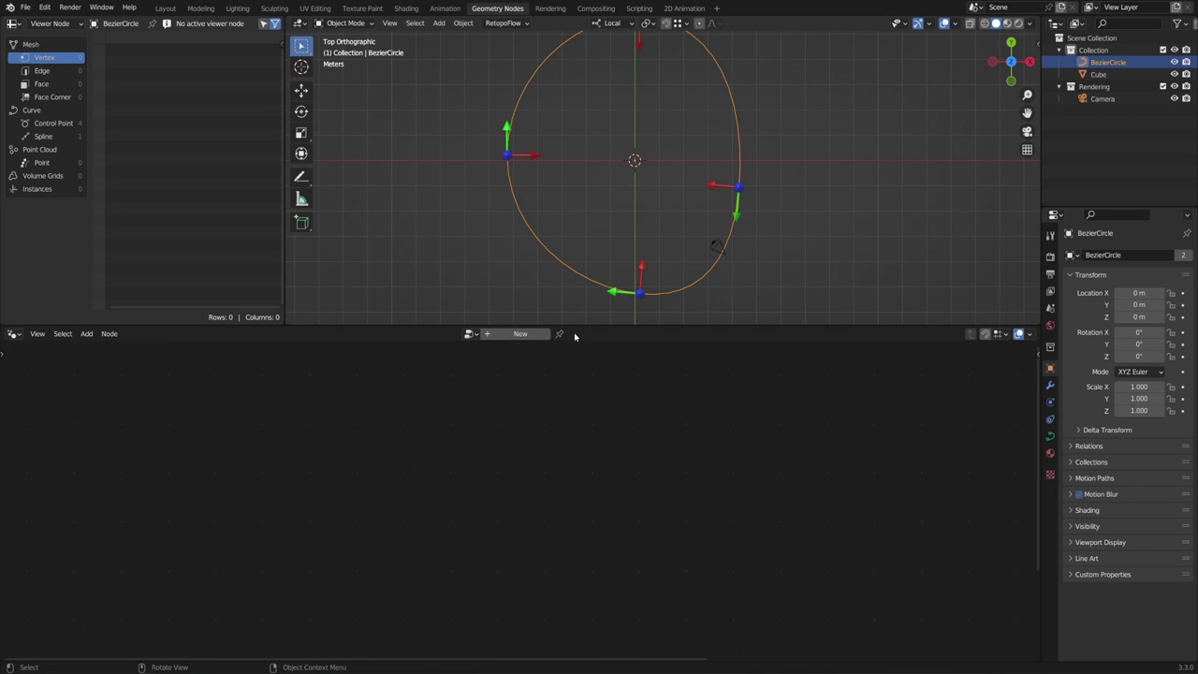
pyautogui.click(1099, 74)
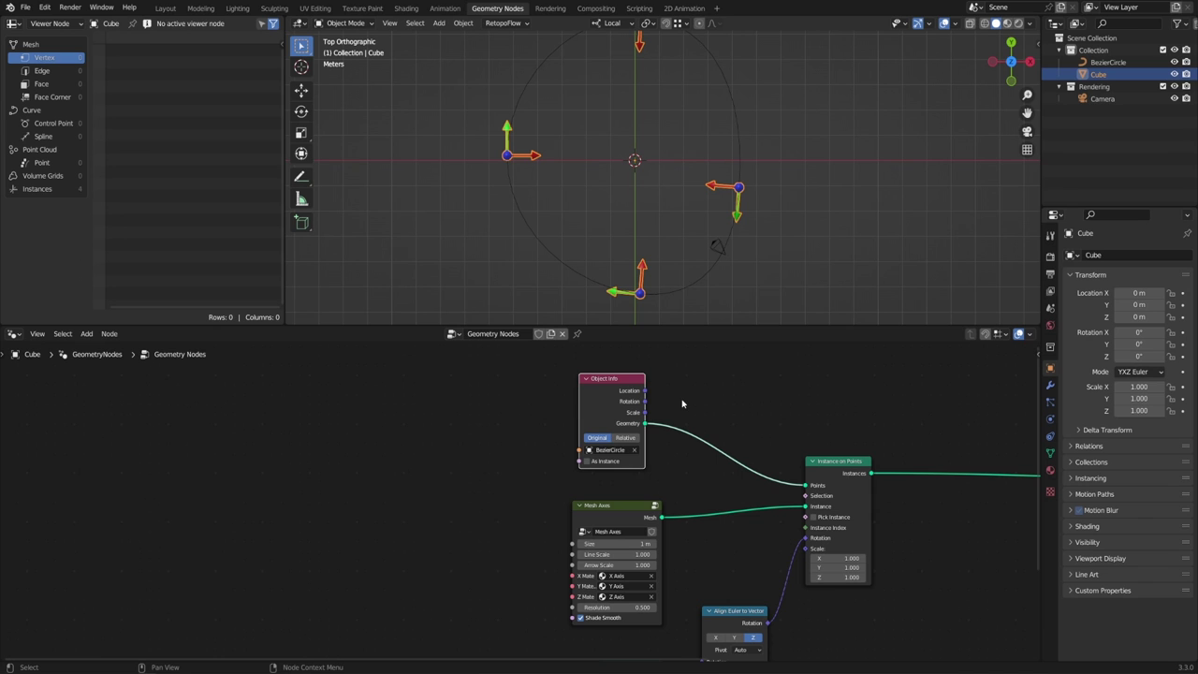
# - Move the Object Info node away from Instance on Points and insert a Resample Curve node between its Geometry and the Points input
pyautogui.moveTo(674, 404); pyautogui.dragTo(667, 451, button='middle')
pyautogui.moveTo(574, 450); pyautogui.dragTo(452, 448)
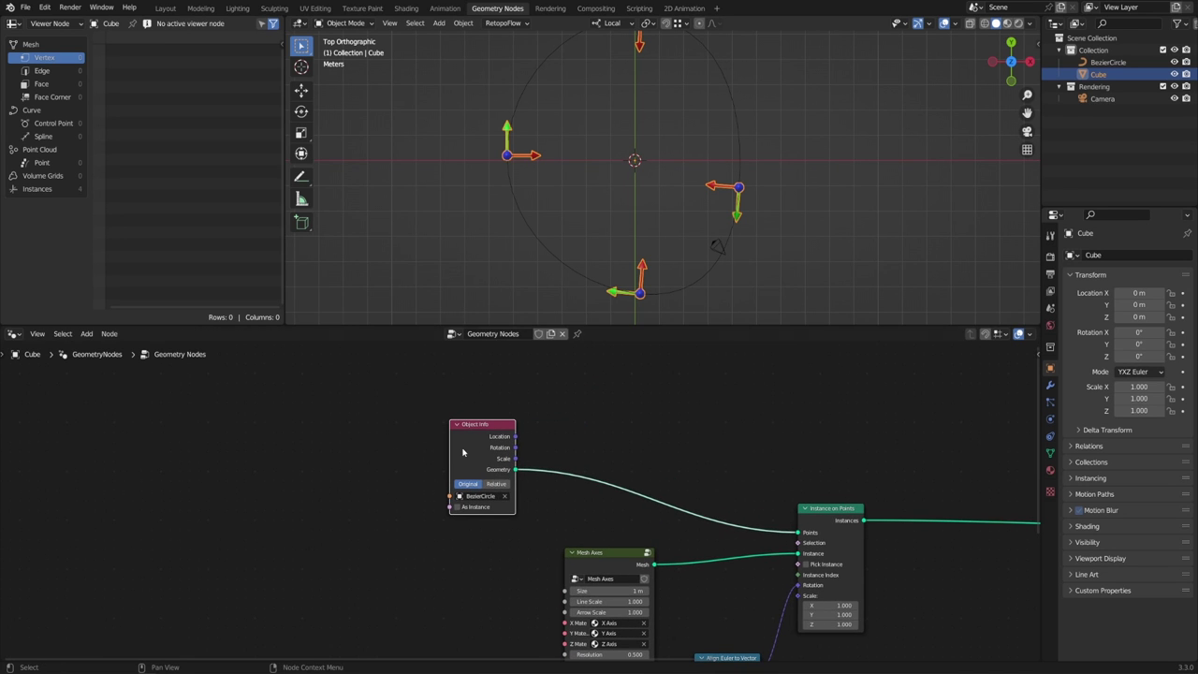
pyautogui.scroll(-3, 651, 184)
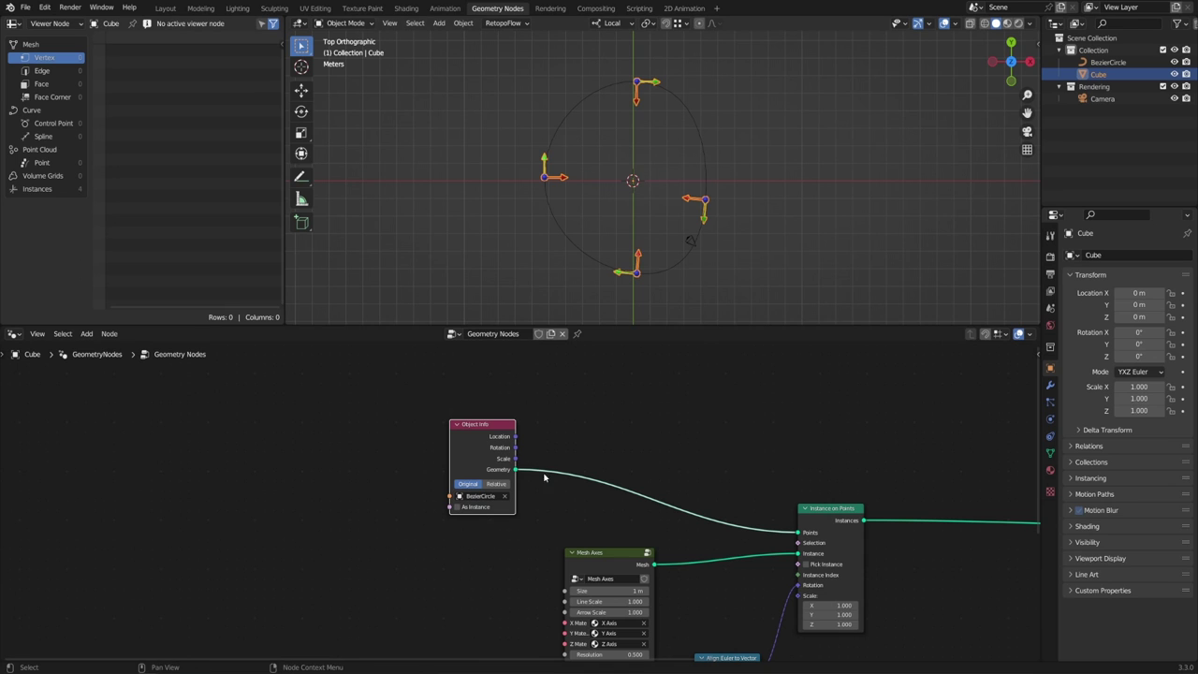
pyautogui.moveTo(515, 470); pyautogui.dragTo(579, 437)
pyautogui.write('resam')
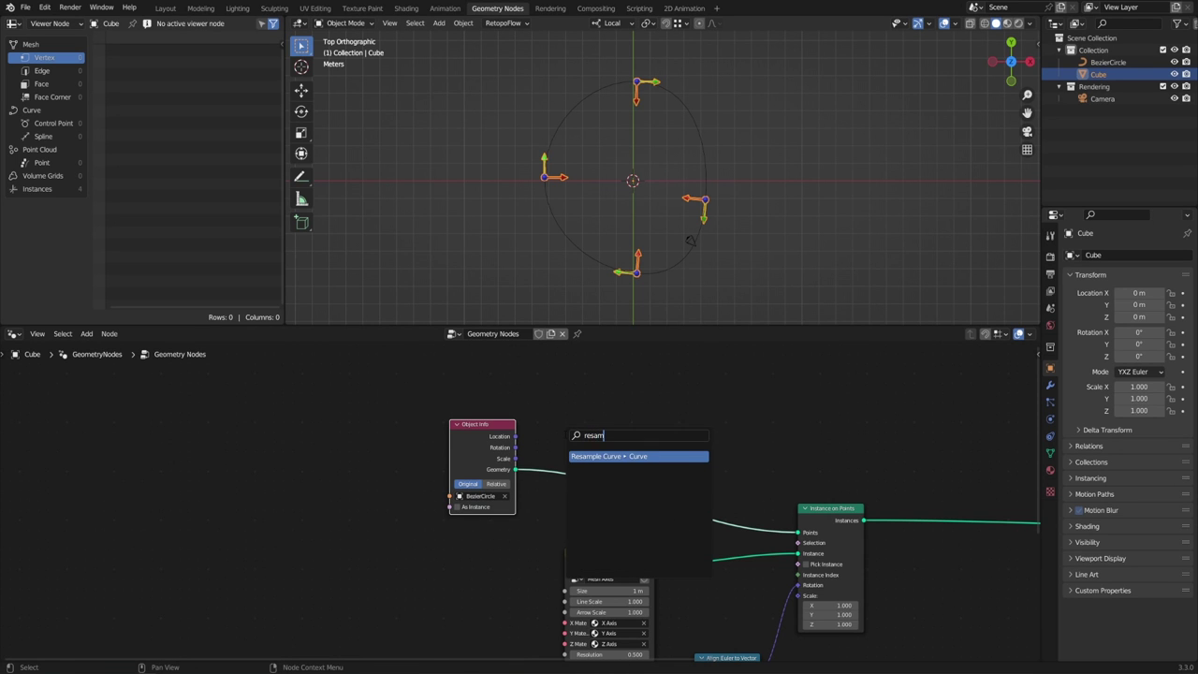
pyautogui.press('Return')
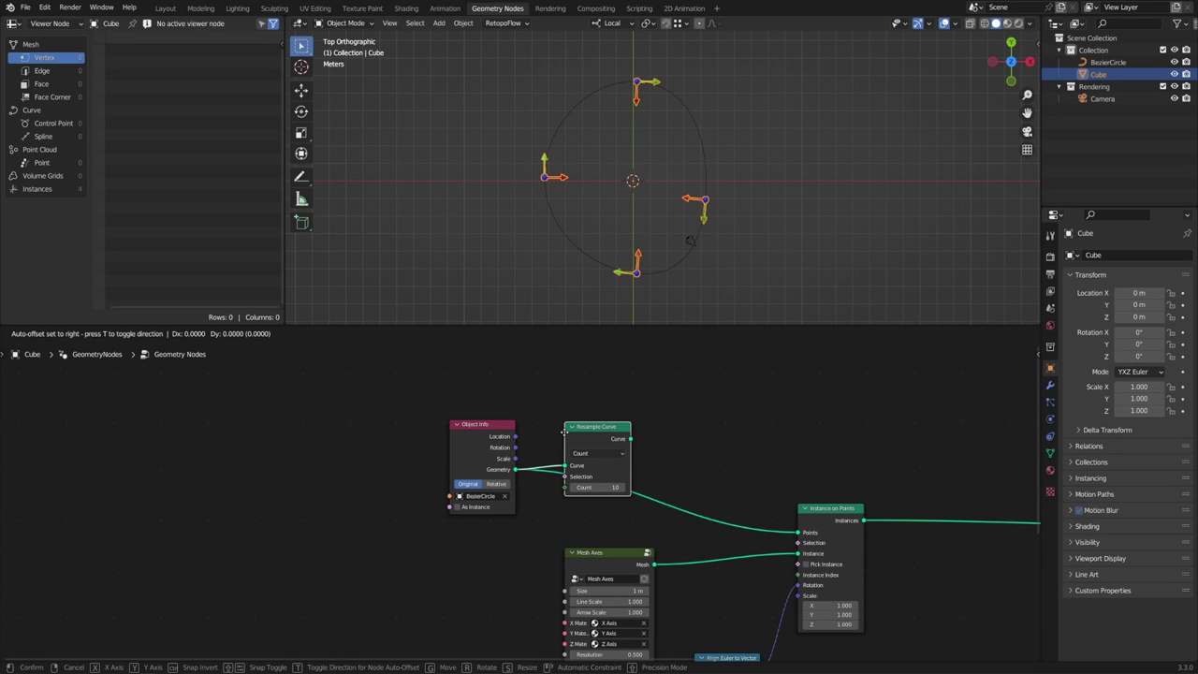
pyautogui.click(593, 431)
pyautogui.moveTo(631, 423); pyautogui.dragTo(798, 532)
# - Switch the Resample Curve node to Length mode and set its length to 1 m
pyautogui.click(612, 438)
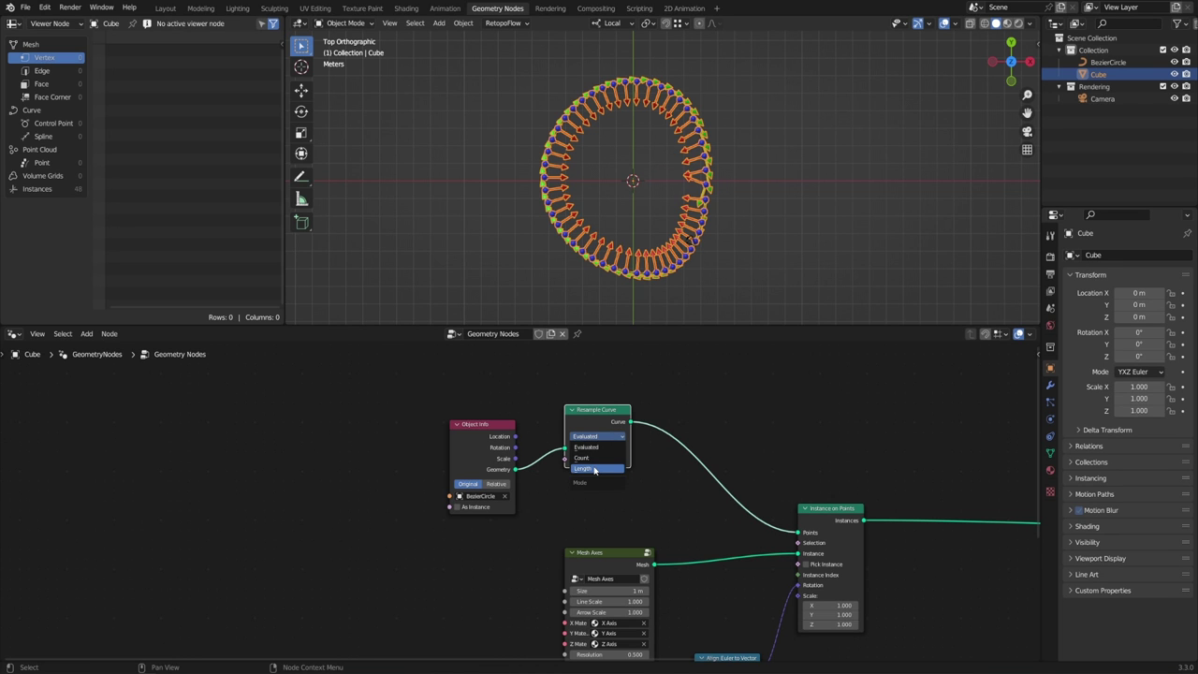
pyautogui.click(594, 467)
pyautogui.scroll(2, 519, 503)
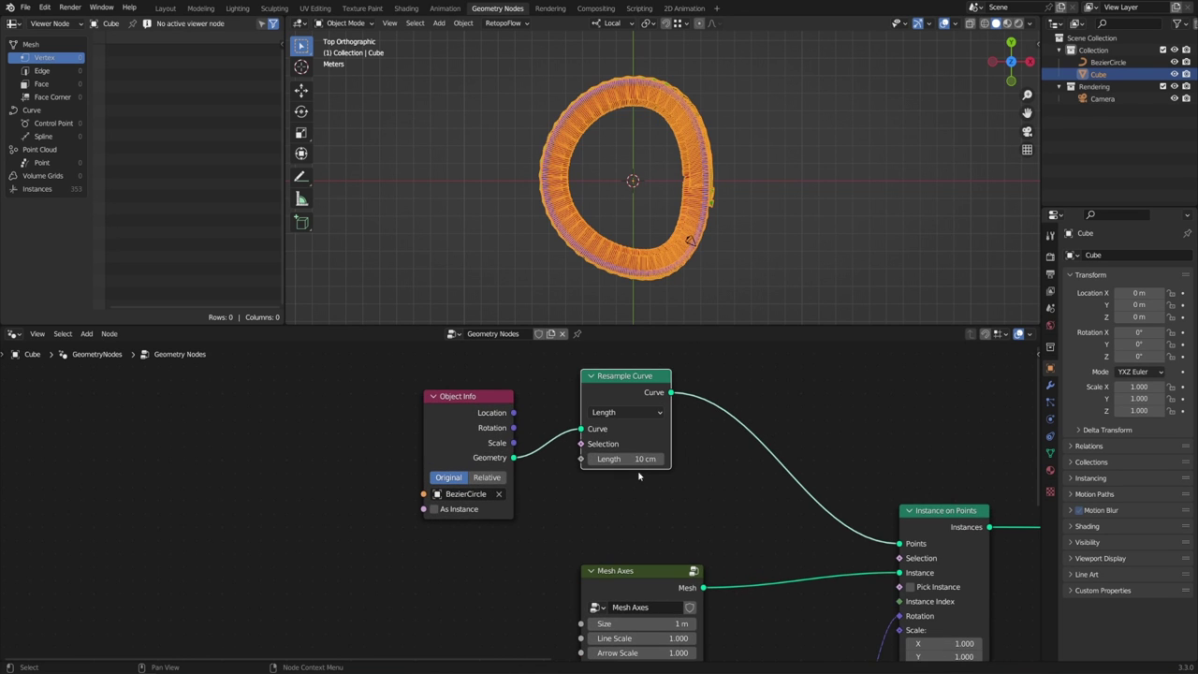
pyautogui.click(626, 459)
pyautogui.write('1')
pyautogui.press('Return')
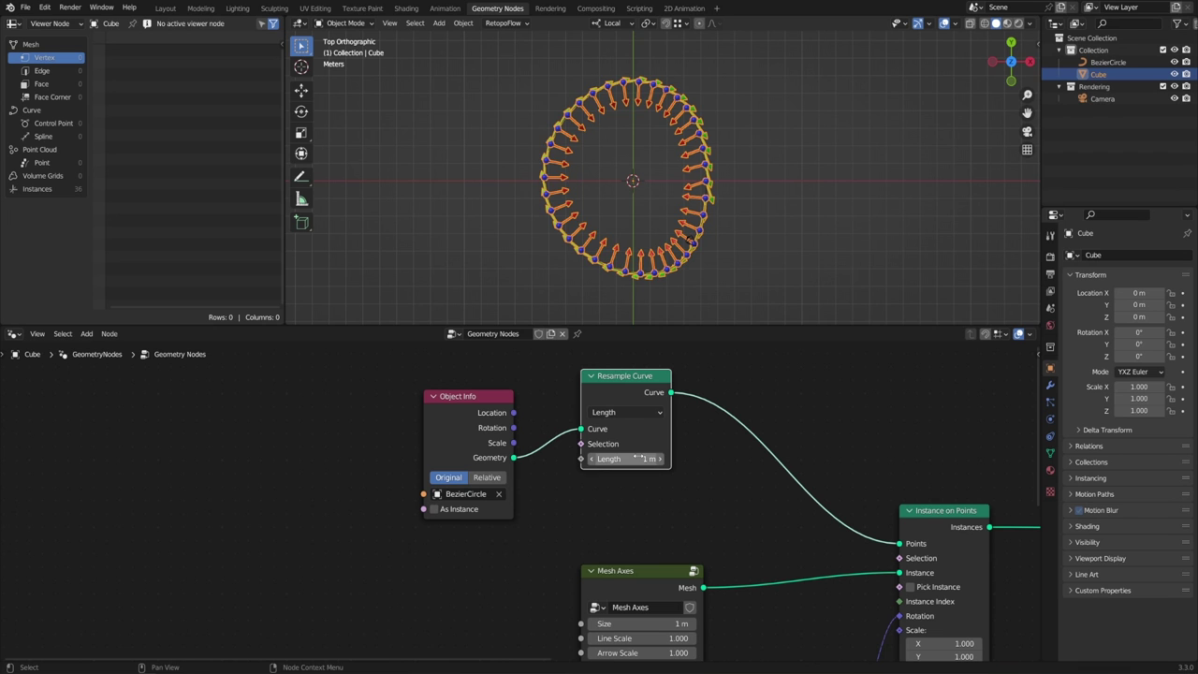
# - Try a resample length of 1.5 m, check the axes in perspective, and set the length to 2 m
pyautogui.click(640, 459)
pyautogui.write('1.5')
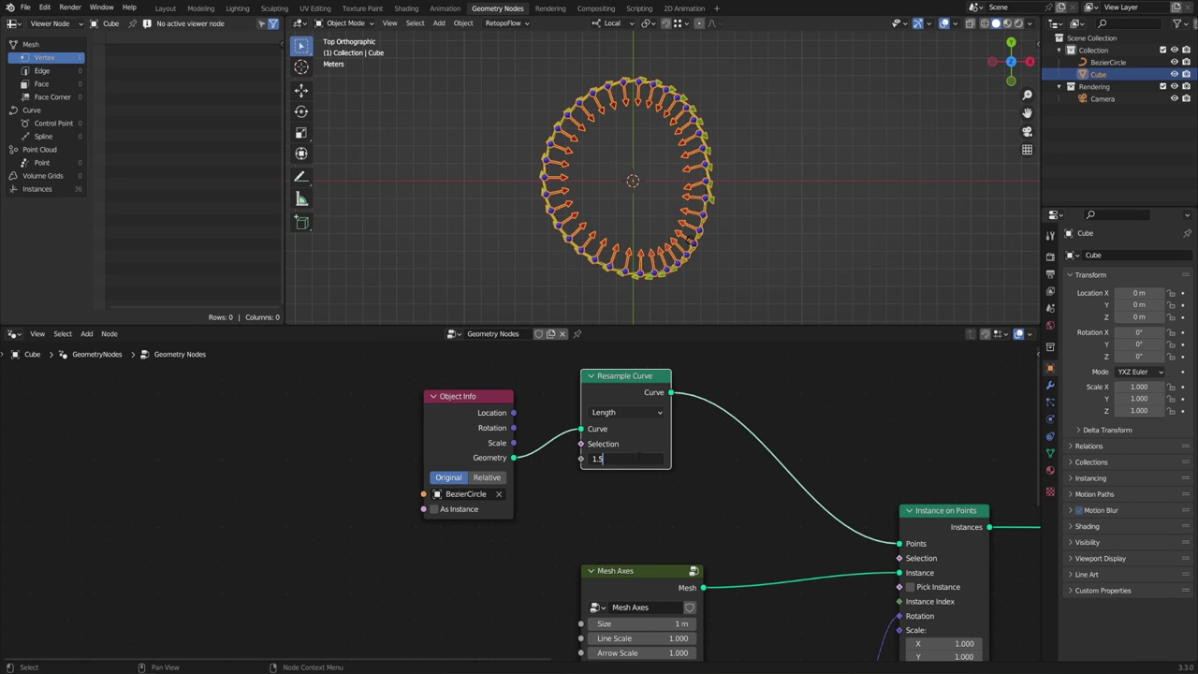
pyautogui.press('Return')
pyautogui.moveTo(762, 244); pyautogui.dragTo(667, 141, button='middle')
pyautogui.click(625, 458)
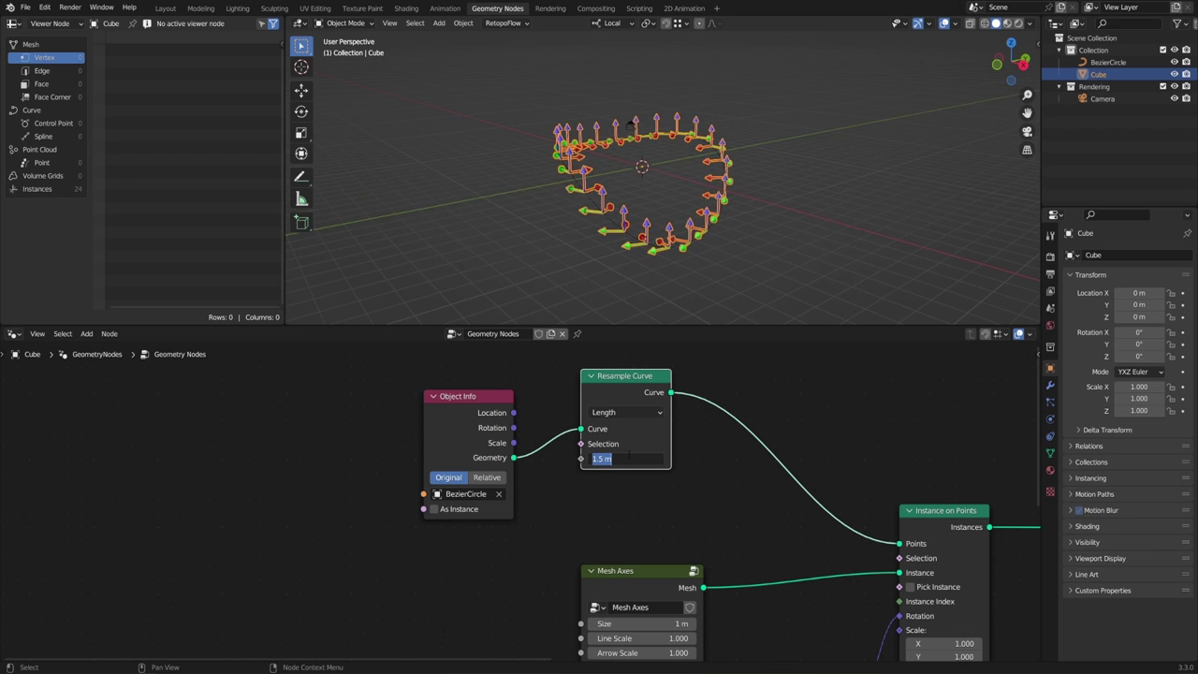
pyautogui.write('2')
pyautogui.press('Return')
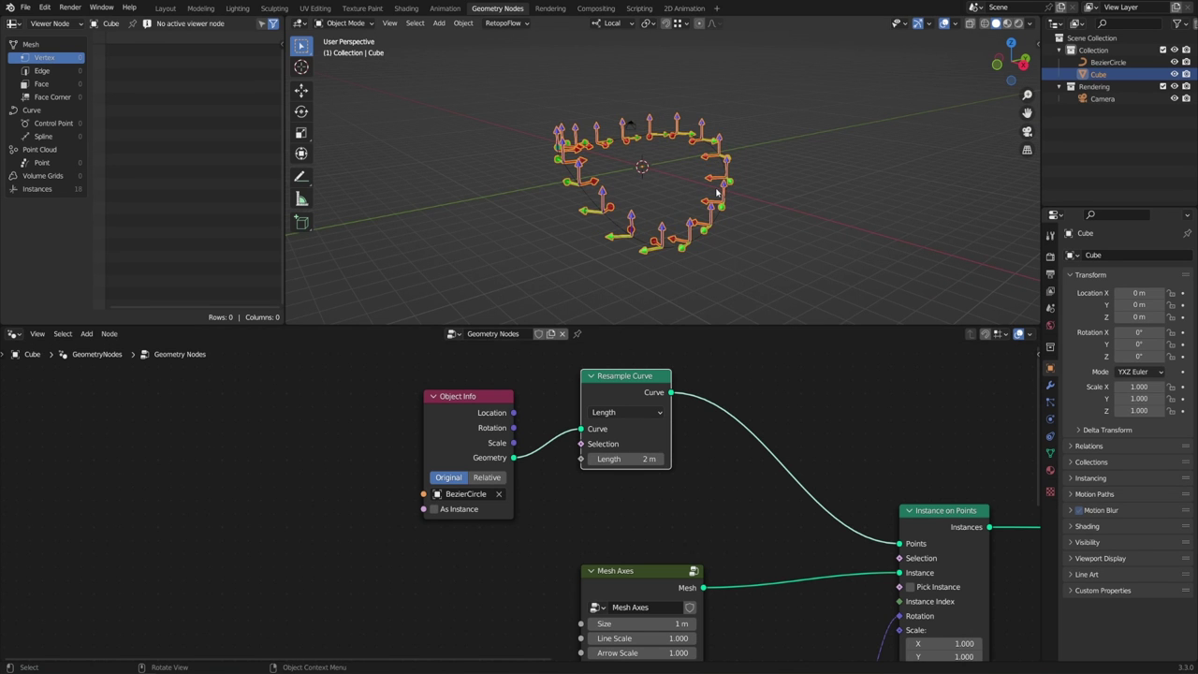
# - Delete the X-axis Align Euler to Vector node and place the Normal node beside the remaining one
pyautogui.moveTo(719, 285); pyautogui.dragTo(716, 176, button='middle')
pyautogui.scroll(-3, 753, 547)
pyautogui.moveTo(772, 553); pyautogui.dragTo(706, 394, button='middle')
pyautogui.moveTo(717, 533); pyautogui.dragTo(742, 442, button='middle')
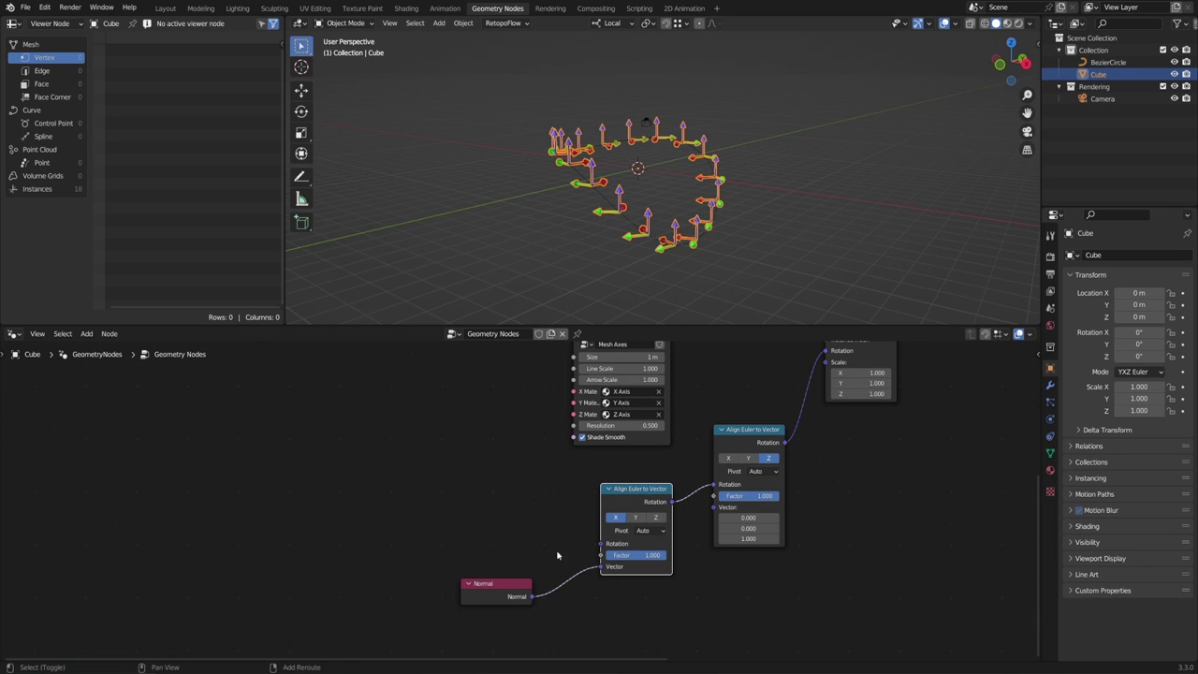
pyautogui.press('x')
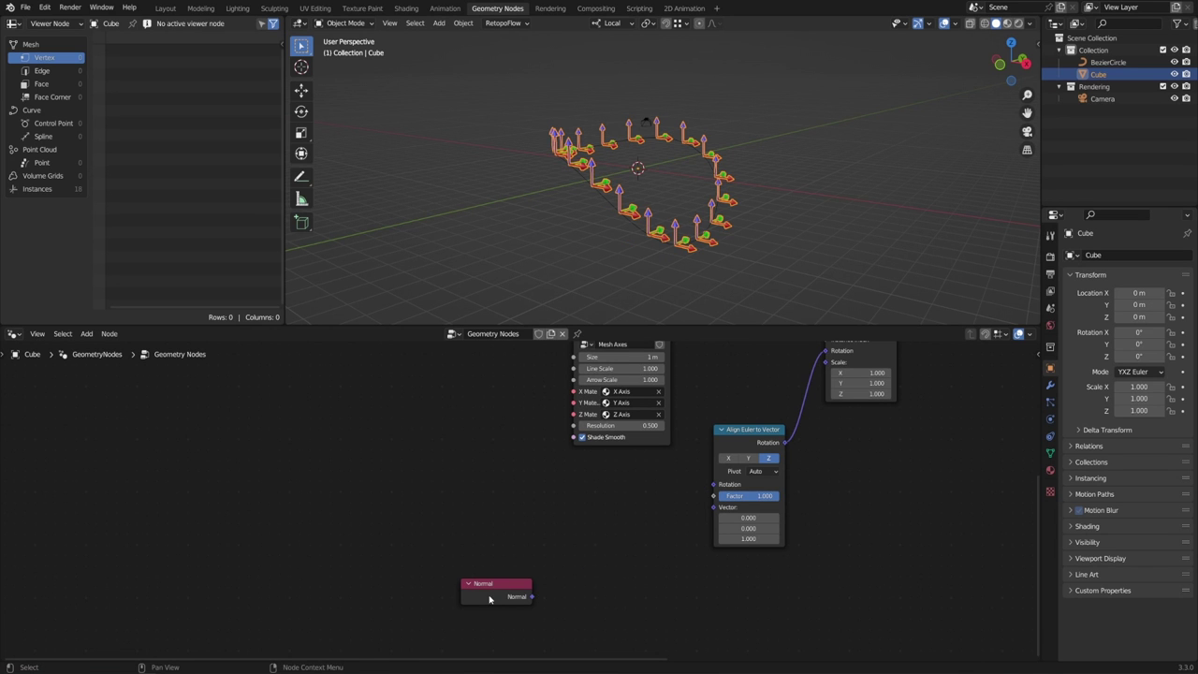
pyautogui.moveTo(489, 599); pyautogui.dragTo(540, 508)
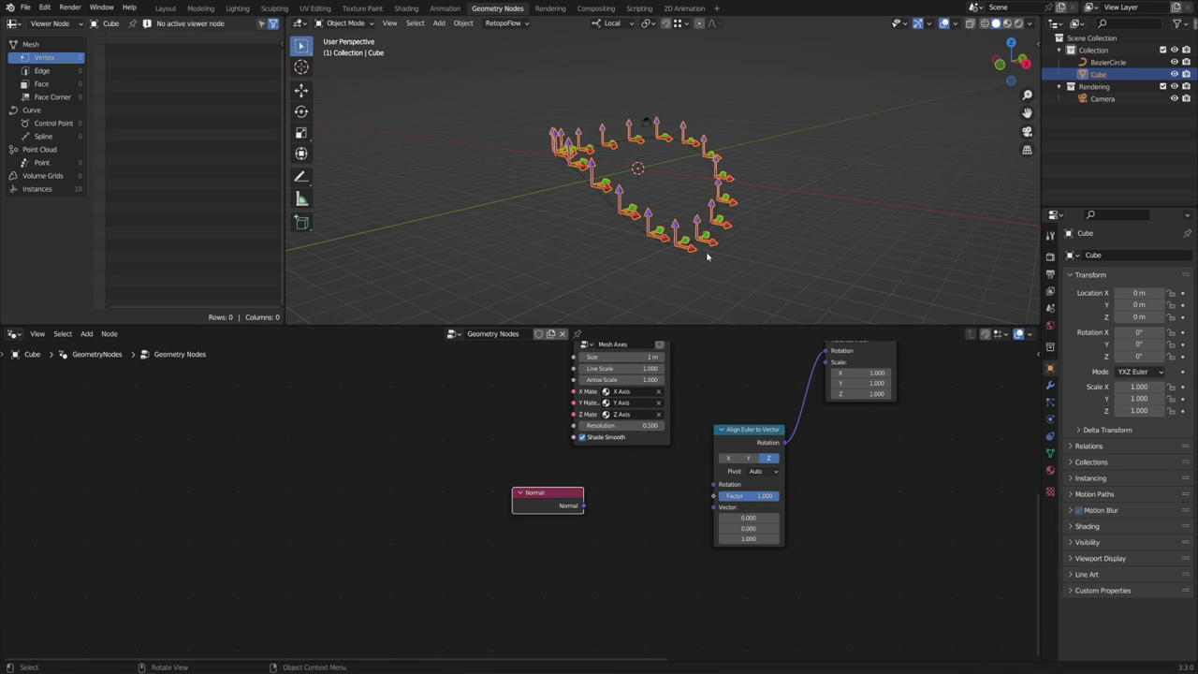
# - Set the remaining Align Euler to Vector node to the Y axis and connect Normal to its Vector input
pyautogui.moveTo(709, 257)
pyautogui.mouseDown(button='middle')
pyautogui.moveTo(688, 295)
pyautogui.moveTo(688, 254)
pyautogui.mouseUp(button='middle')
pyautogui.scroll(3, 682, 256)
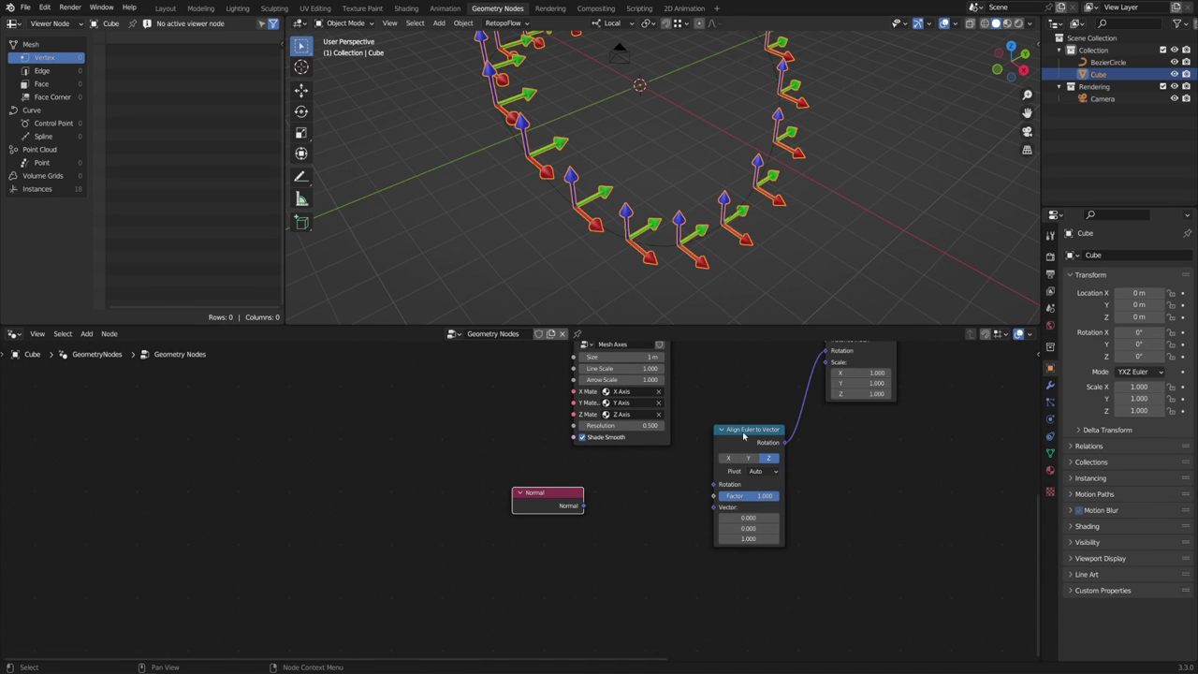
pyautogui.click(749, 460)
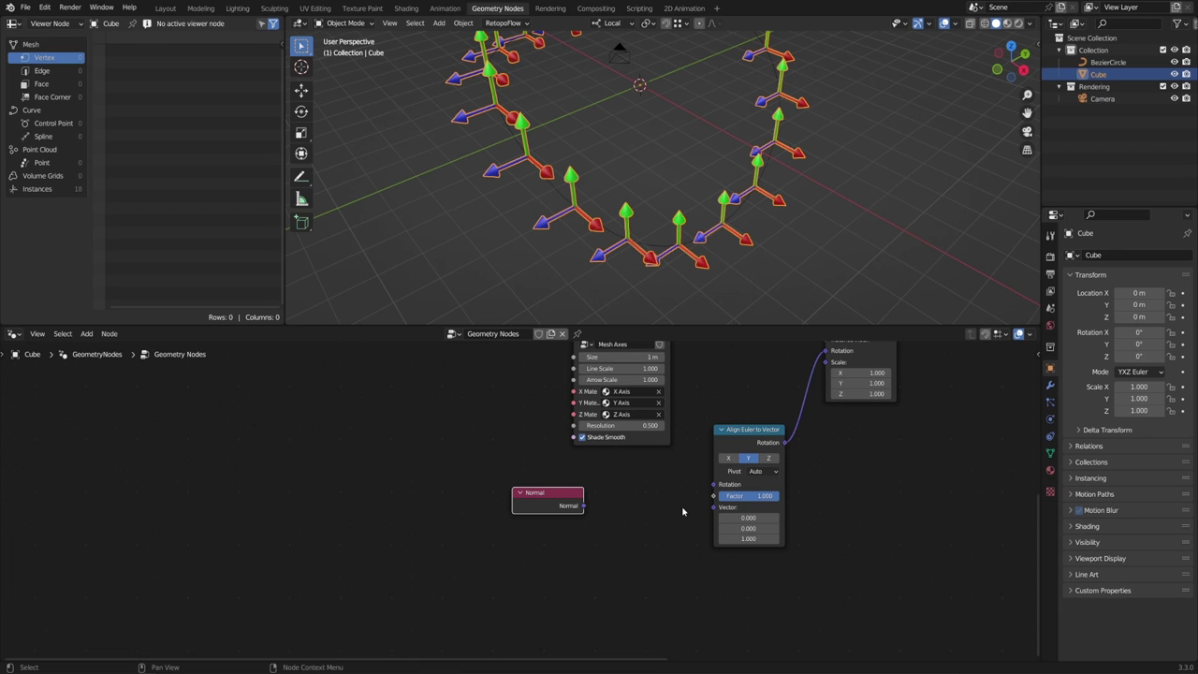
pyautogui.moveTo(583, 506); pyautogui.dragTo(712, 509)
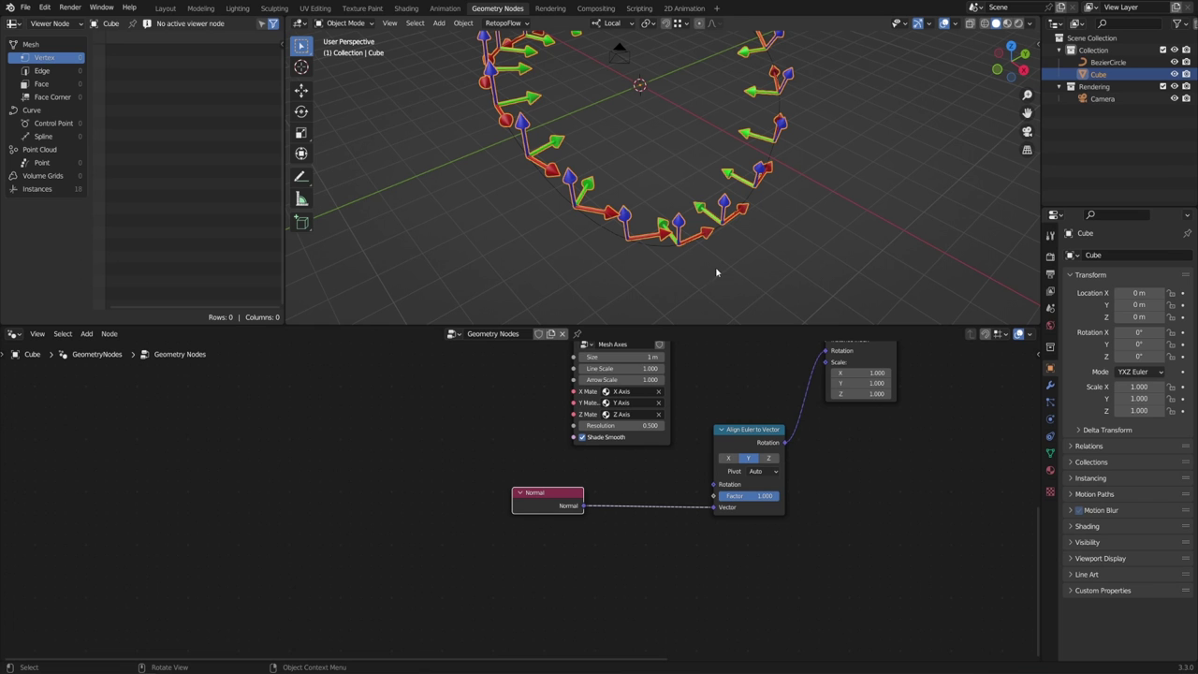
pyautogui.moveTo(698, 267); pyautogui.dragTo(673, 222, button='middle')
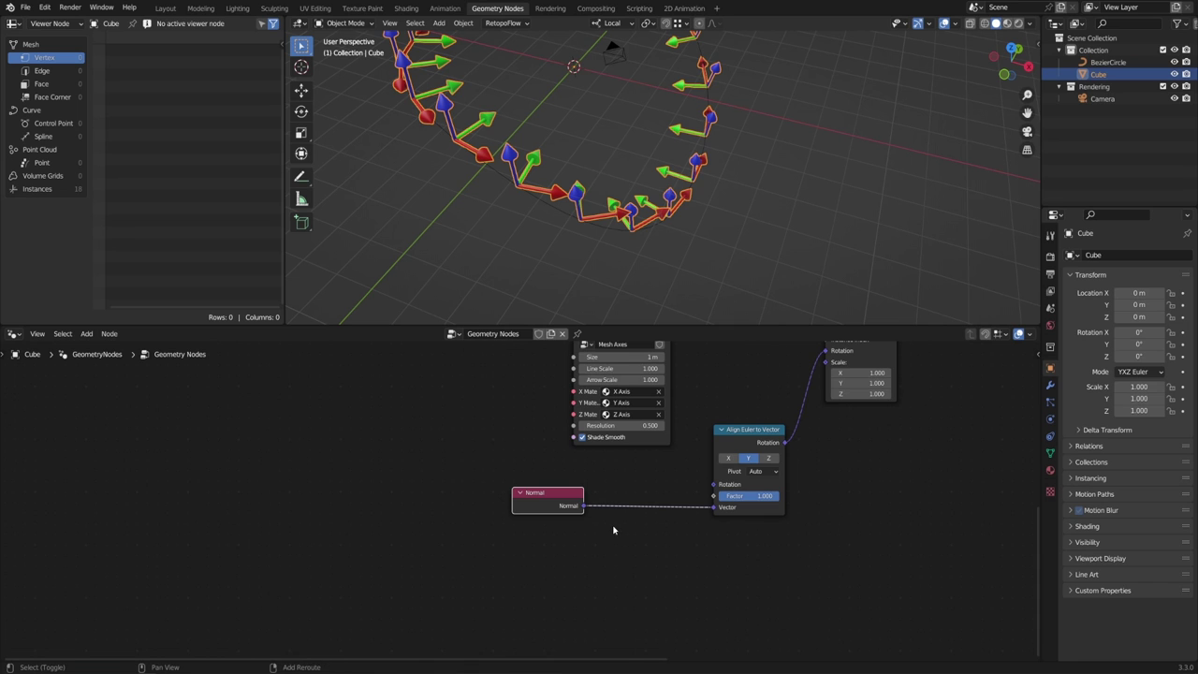
# - Add a Curve Tangent node, connect it to the Align Euler to Vector node's Vector input, and move the Normal node aside
pyautogui.hotkey('shift', 'a')
pyautogui.moveTo(613, 530)
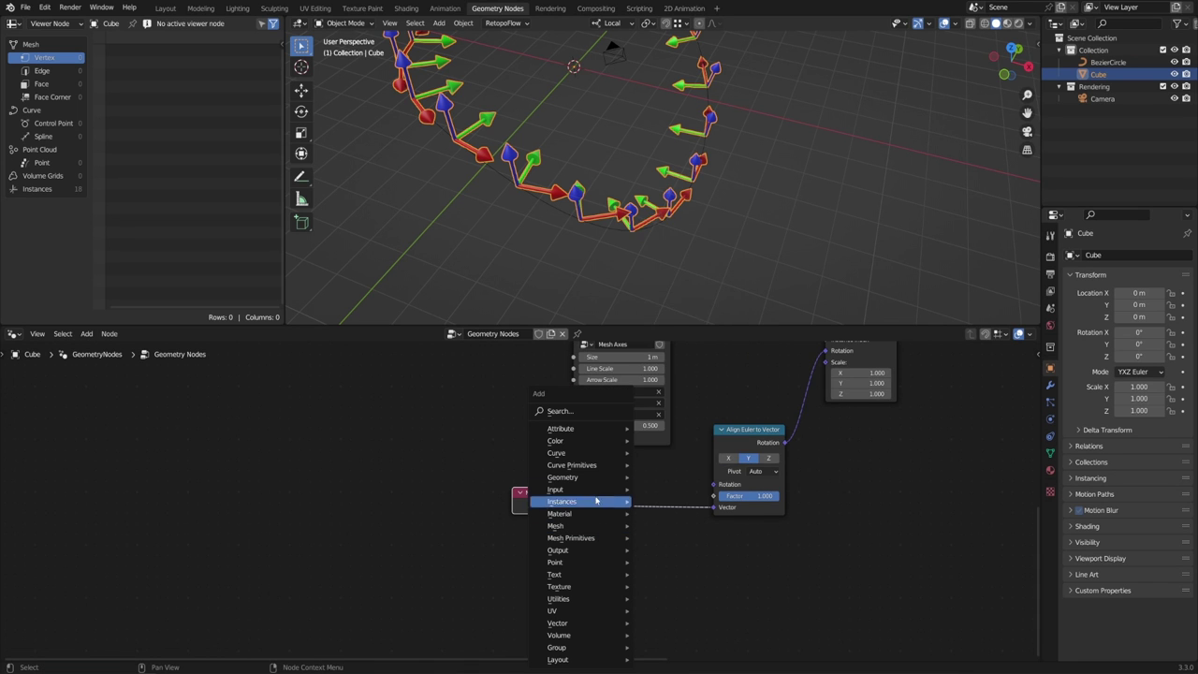
pyautogui.moveTo(579, 456)
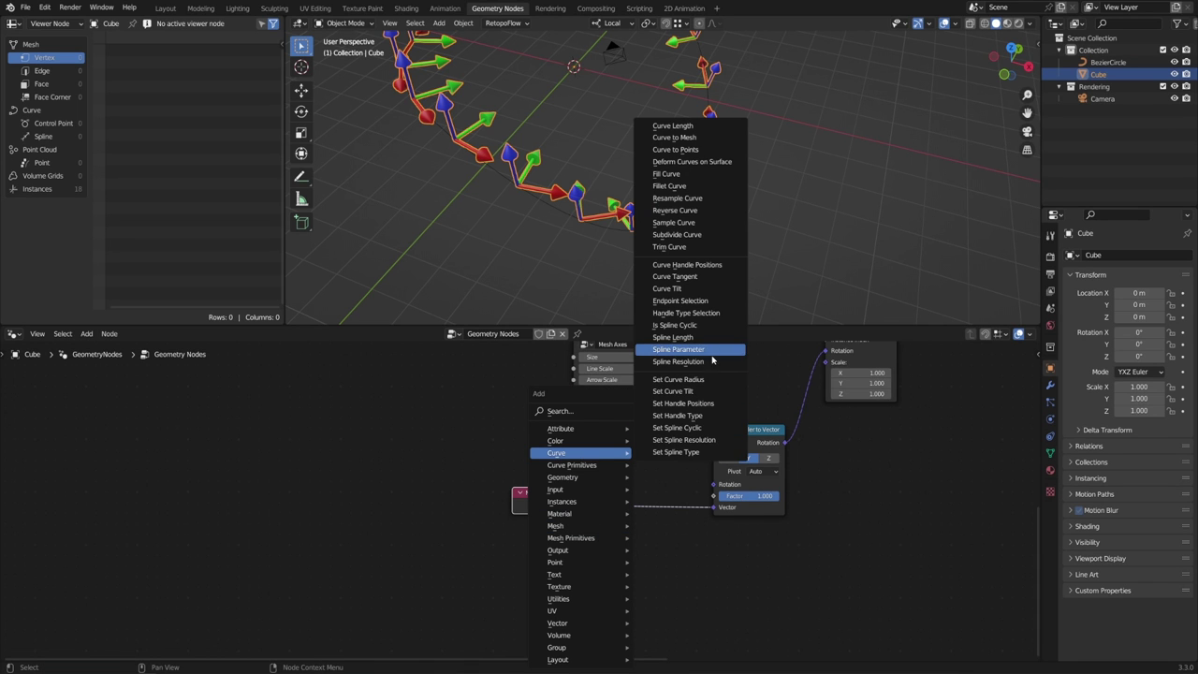
pyautogui.click(675, 277)
pyautogui.click(507, 550)
pyautogui.moveTo(591, 565); pyautogui.dragTo(720, 513)
pyautogui.moveTo(542, 508); pyautogui.dragTo(457, 516)
pyautogui.moveTo(710, 266)
pyautogui.mouseDown(button='middle')
pyautogui.moveTo(655, 244)
pyautogui.moveTo(724, 280)
pyautogui.mouseUp(button='middle')
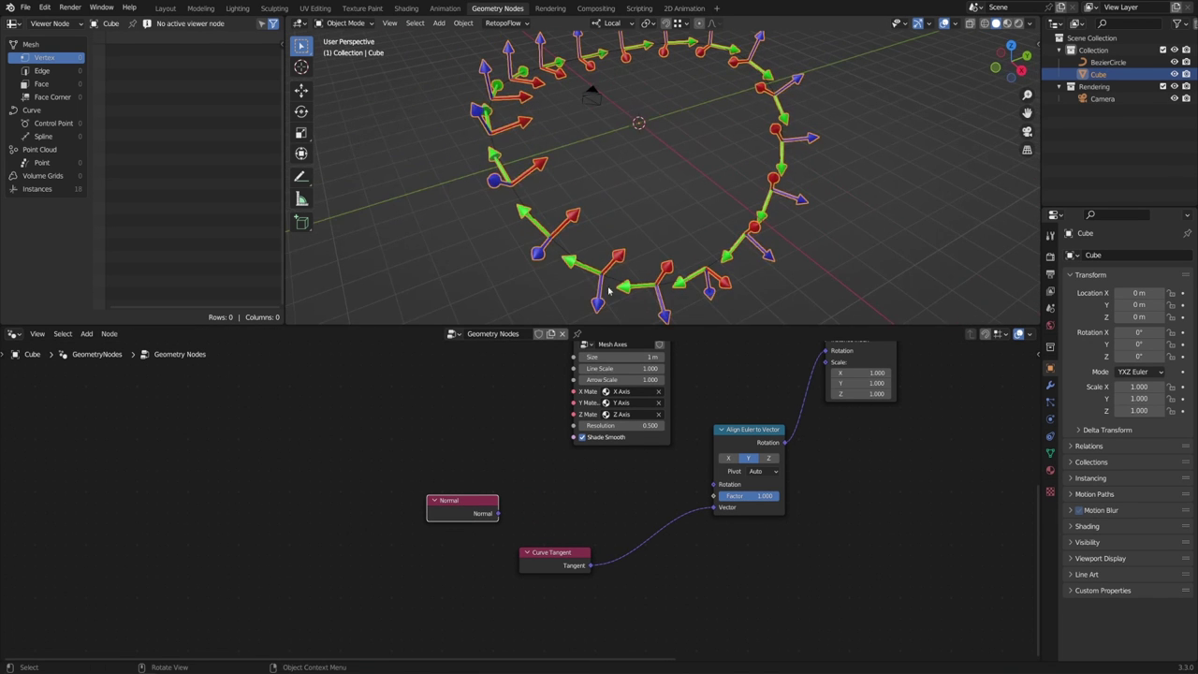
# - Reposition the BezierCircle's selected control point in Edit Mode, then return to Object Mode and reselect the Cube
pyautogui.moveTo(651, 221); pyautogui.dragTo(739, 202, button='middle')
pyautogui.click(636, 218)
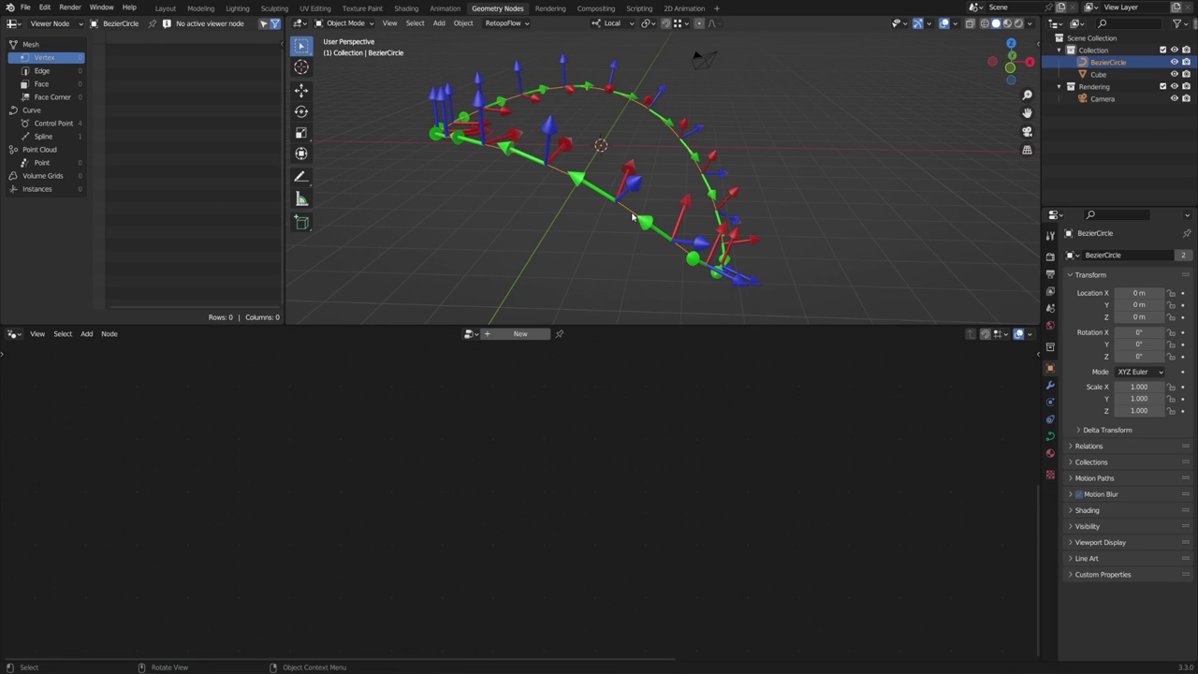
pyautogui.press('Tab')
pyautogui.press('g')
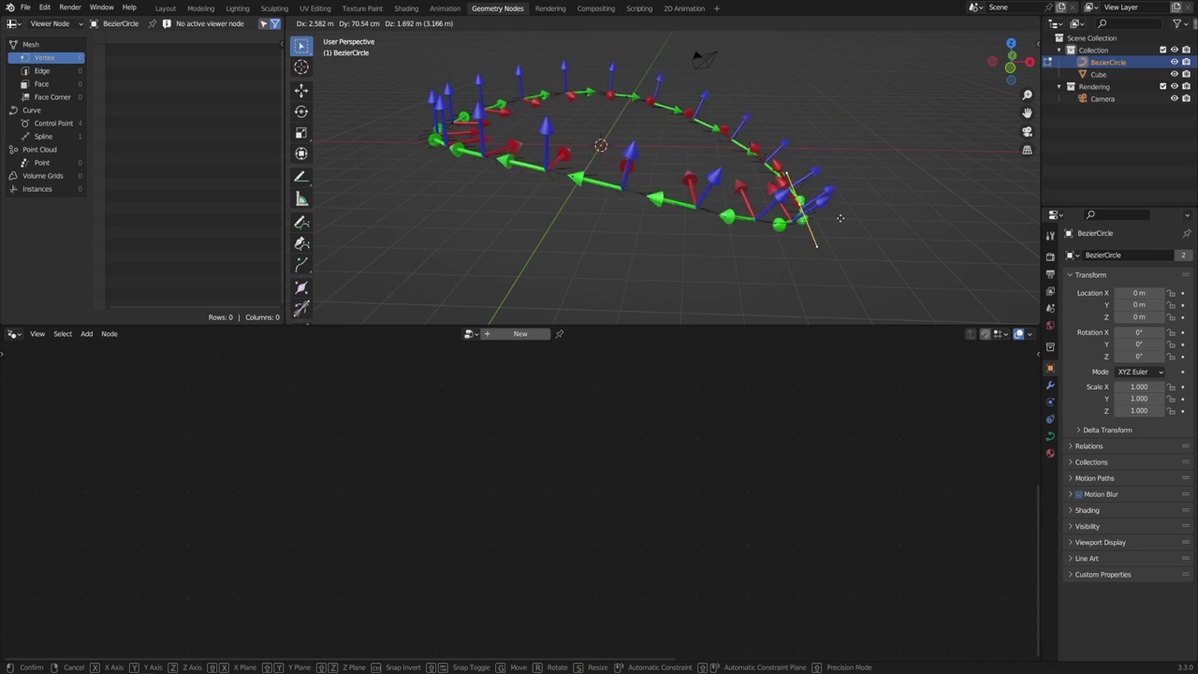
pyautogui.click(723, 188)
pyautogui.press('Tab')
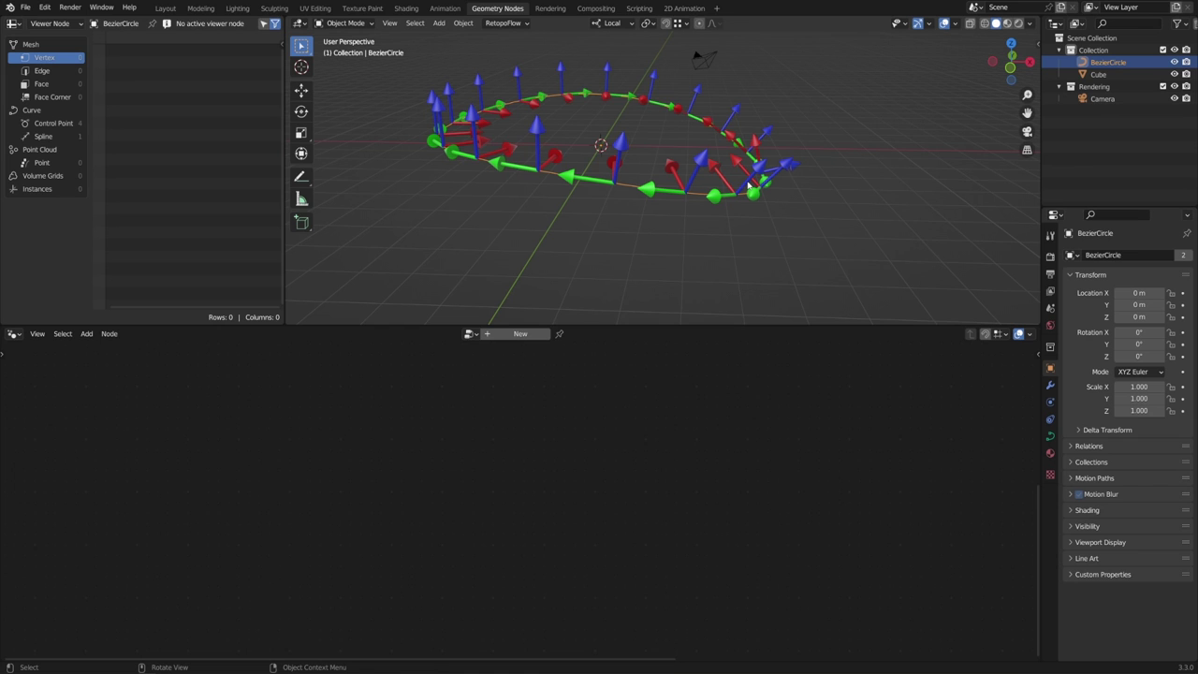
pyautogui.click(749, 186)
# - Duplicate the Align Euler to Vector node and arrange the copy beside Normal, with Curve Tangent moved below it
pyautogui.moveTo(604, 523); pyautogui.dragTo(594, 551, button='middle')
pyautogui.scroll(-1, 601, 534)
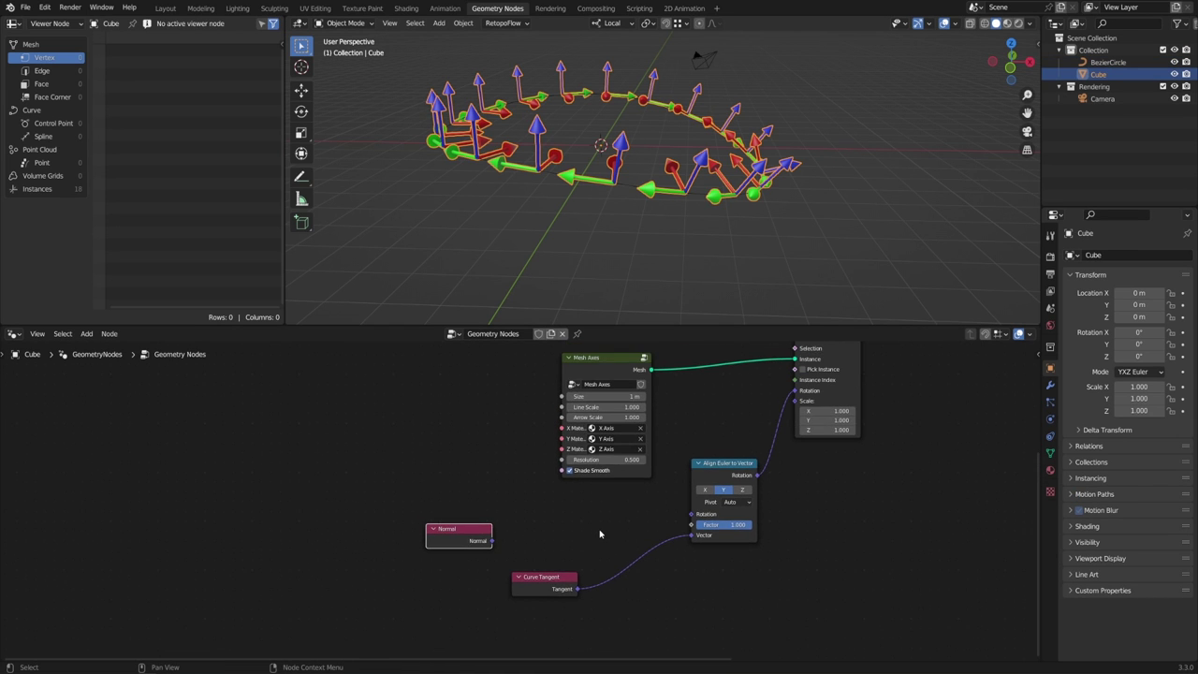
pyautogui.moveTo(602, 357); pyautogui.dragTo(552, 332)
pyautogui.moveTo(559, 345); pyautogui.dragTo(587, 385, button='middle')
pyautogui.moveTo(587, 386); pyautogui.dragTo(617, 415)
pyautogui.moveTo(763, 560); pyautogui.dragTo(792, 502, button='middle')
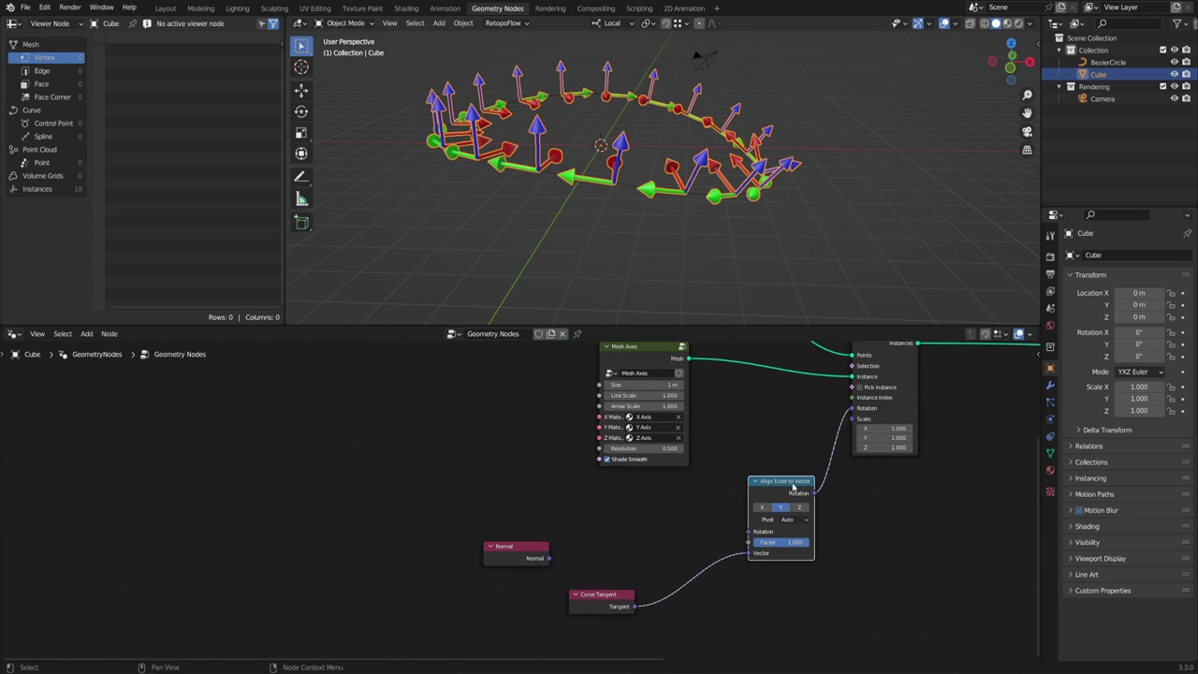
pyautogui.hotkey('shift', 'd')
pyautogui.click(598, 609)
pyautogui.moveTo(598, 610); pyautogui.dragTo(621, 659)
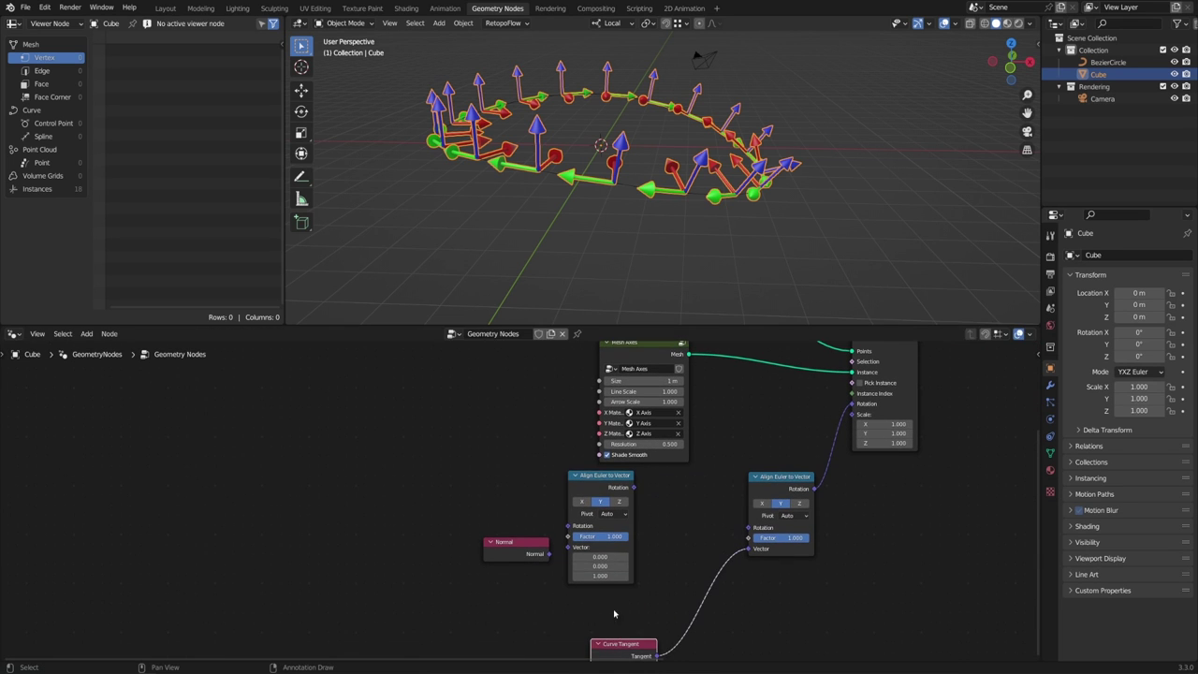
pyautogui.moveTo(601, 479); pyautogui.dragTo(623, 489)
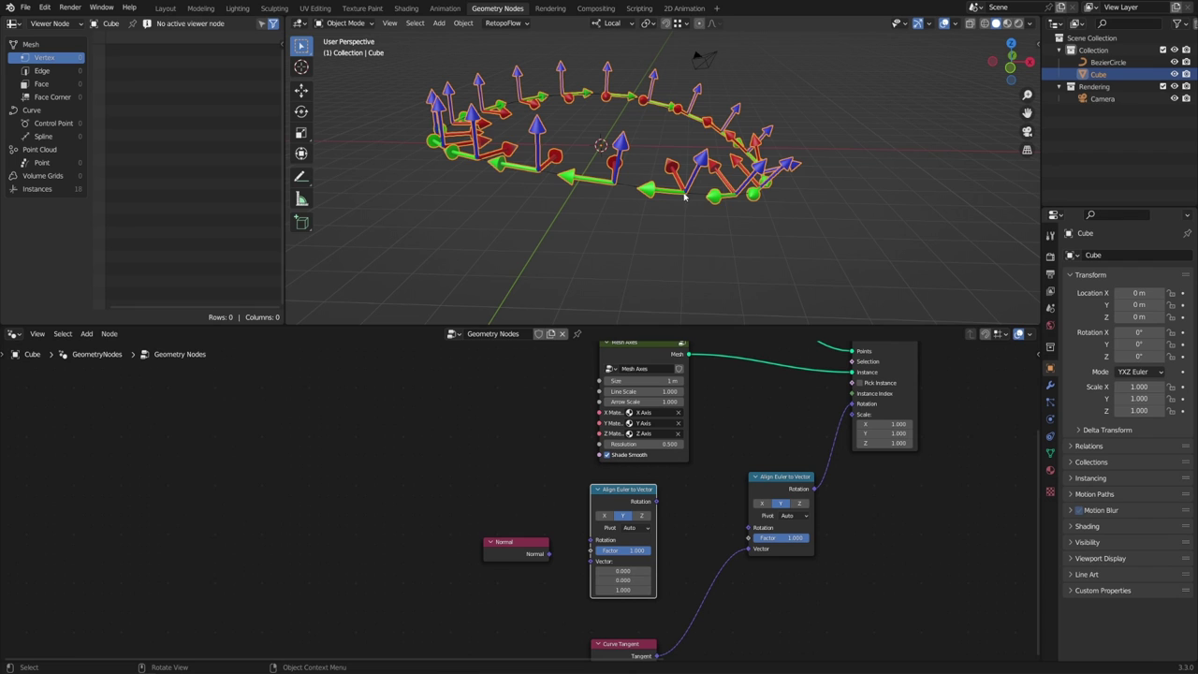
# - Set the duplicate to the X axis, feed Normal into its Vector, and link its Rotation to the Y-axis node's Rotation input
pyautogui.click(604, 516)
pyautogui.moveTo(656, 501); pyautogui.dragTo(749, 538)
pyautogui.moveTo(548, 555); pyautogui.dragTo(595, 563)
pyautogui.moveTo(716, 289); pyautogui.dragTo(664, 244, button='middle')
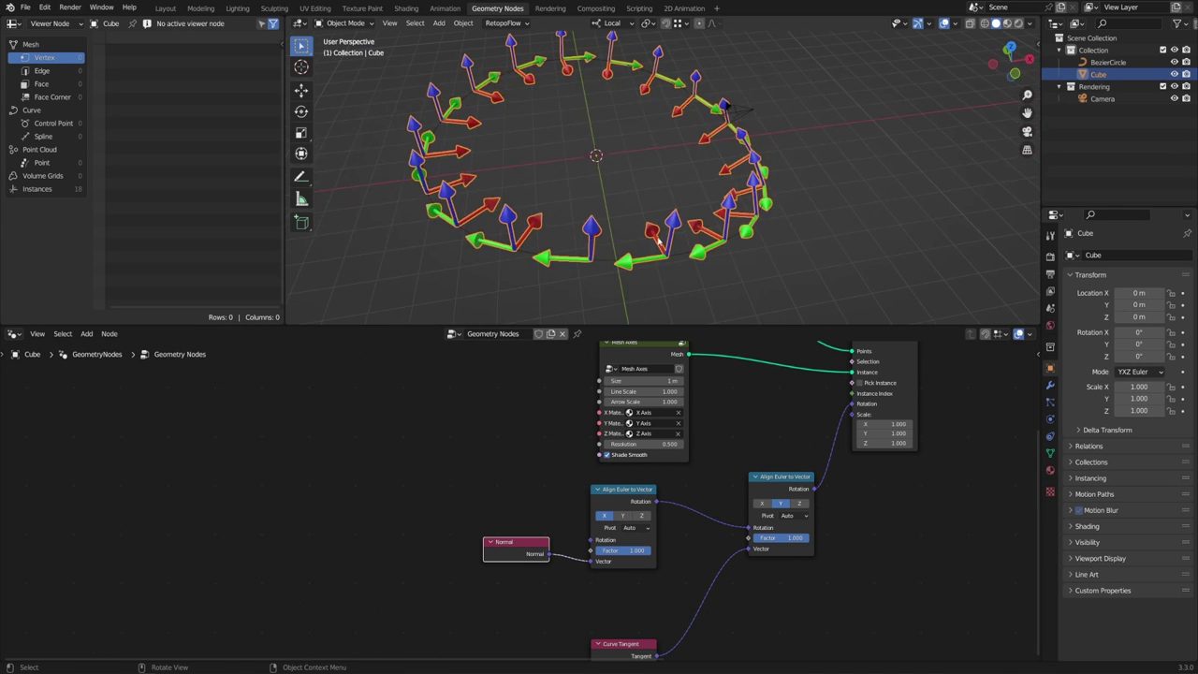
# - Enter Edit Mode on the BezierCircle and reposition its selected control point, checking the axes along the curve from another angle
pyautogui.click(1109, 61)
pyautogui.press('Tab')
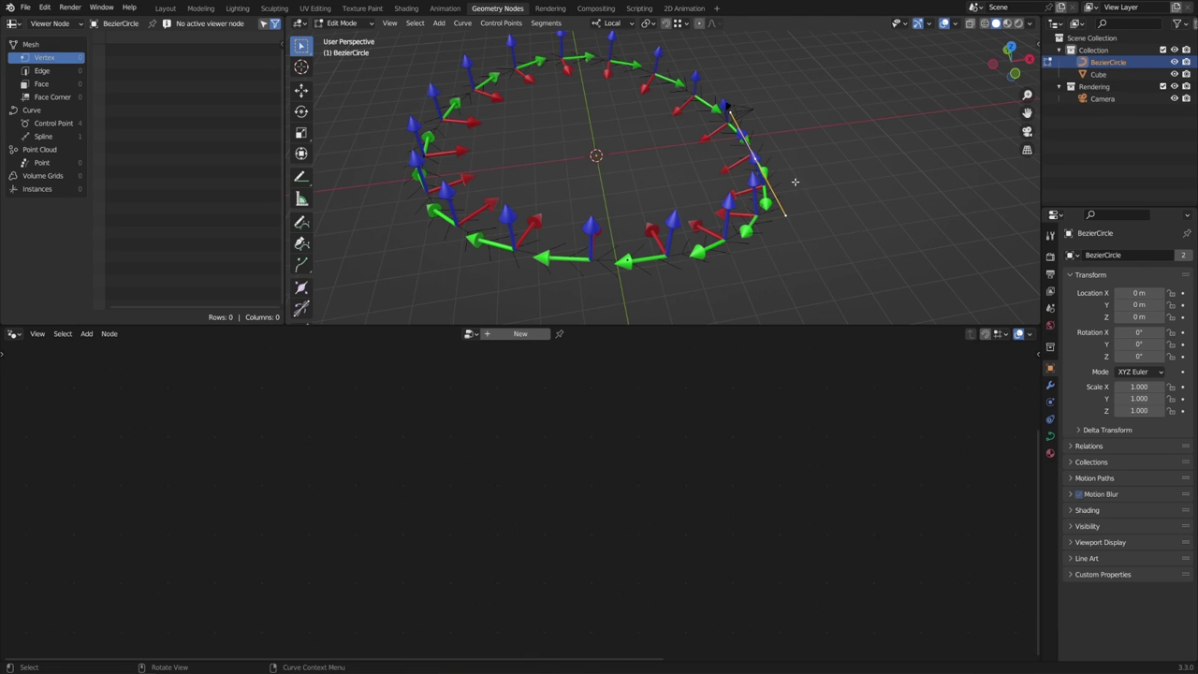
pyautogui.press('g')
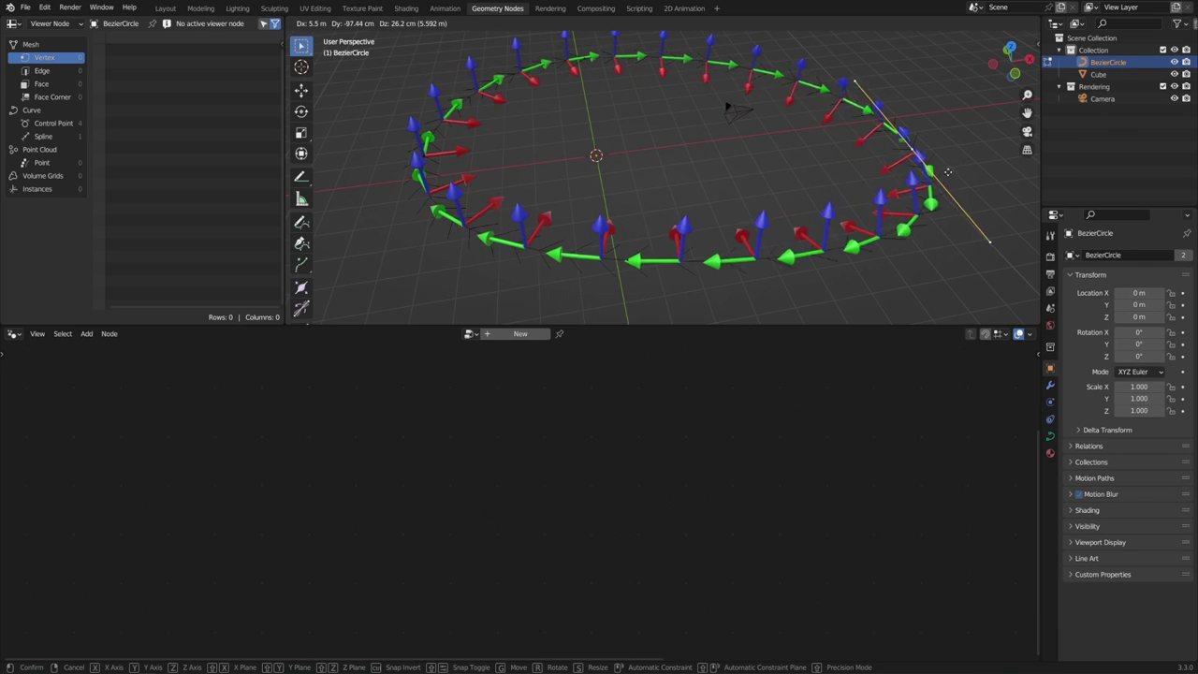
pyautogui.click(826, 187)
pyautogui.moveTo(825, 215); pyautogui.dragTo(798, 195, button='middle')
pyautogui.press('g')
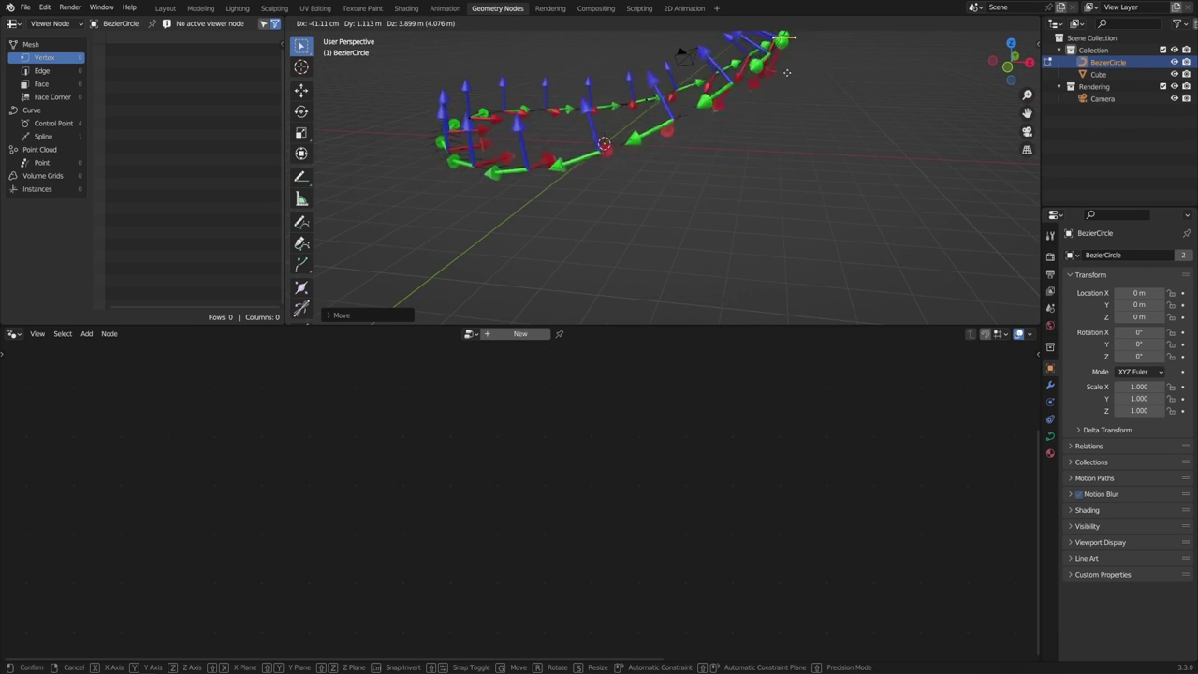
pyautogui.click(756, 219)
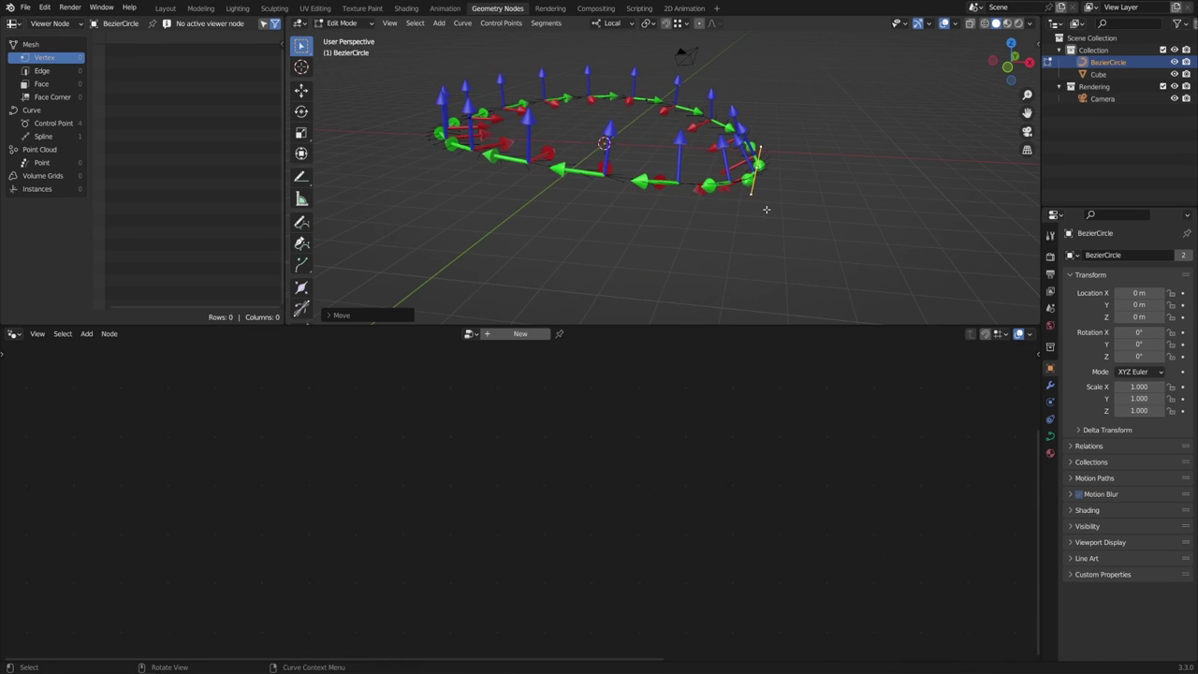
# - Tilt the BezierCircle curve in Edit Mode, then return to Object Mode and reselect the Cube
pyautogui.moveTo(756, 219); pyautogui.dragTo(819, 214, button='middle')
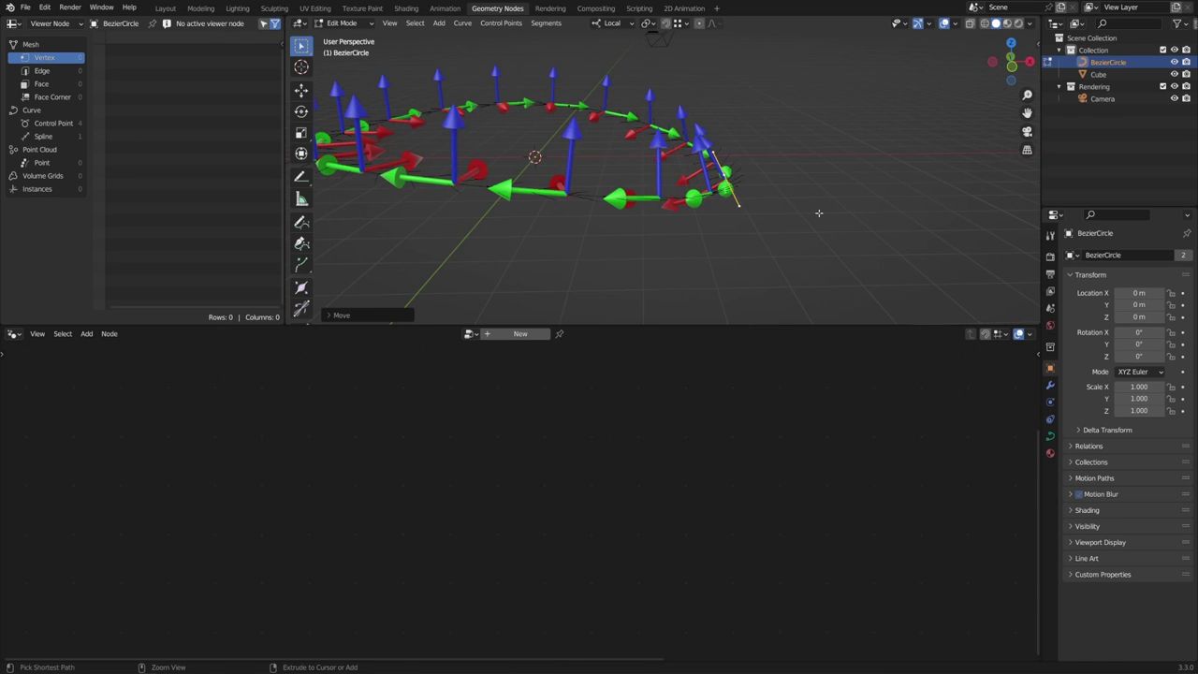
pyautogui.hotkey('ctrl', 't')
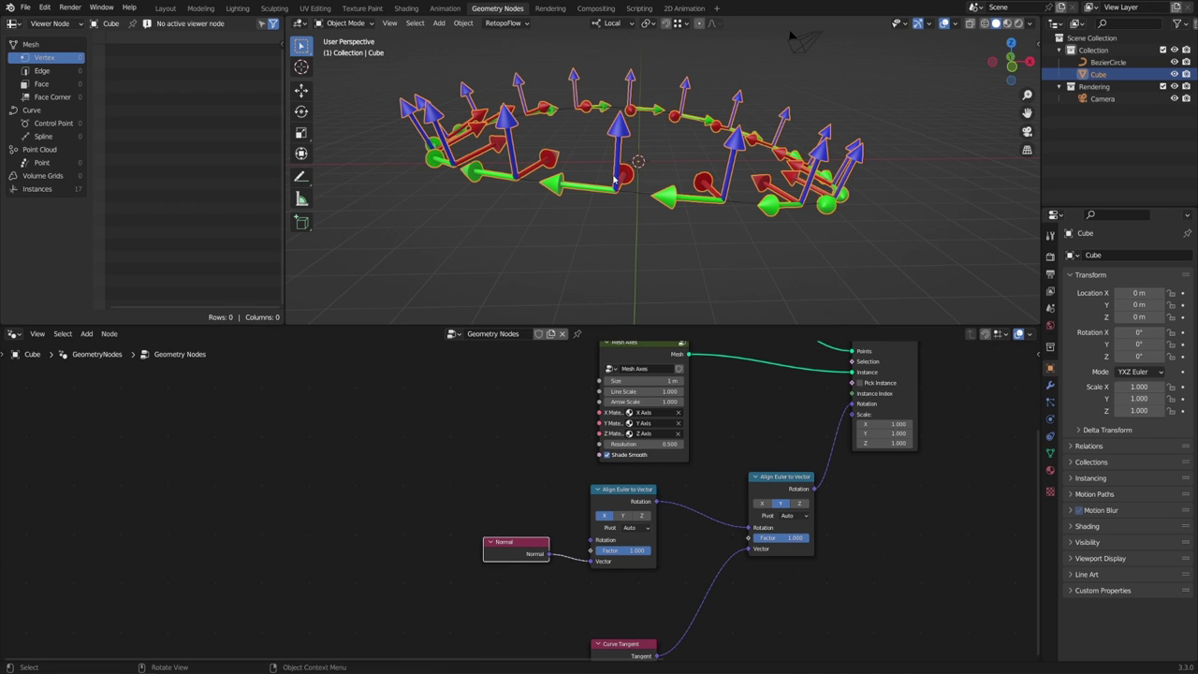
# - Nudge the Y-axis Align Euler to Vector node slightly closer to the X-axis one and disconnect the Rotation link between them
pyautogui.scroll(-3, 715, 459)
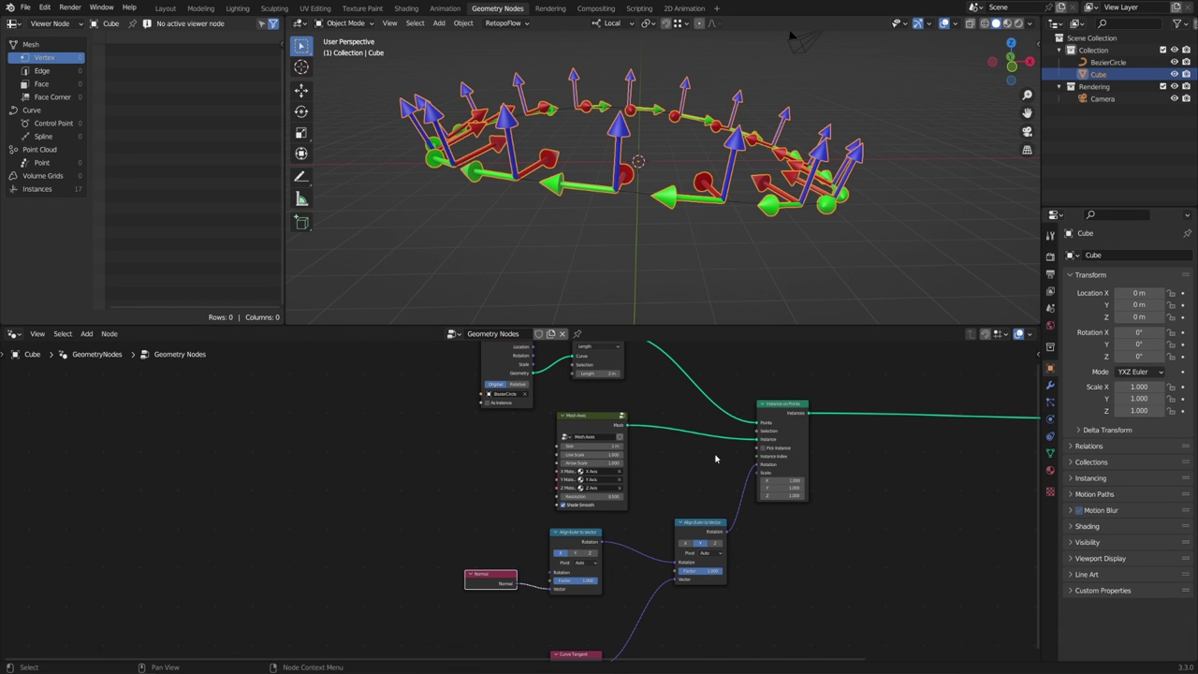
pyautogui.moveTo(693, 499); pyautogui.dragTo(684, 507, button='middle')
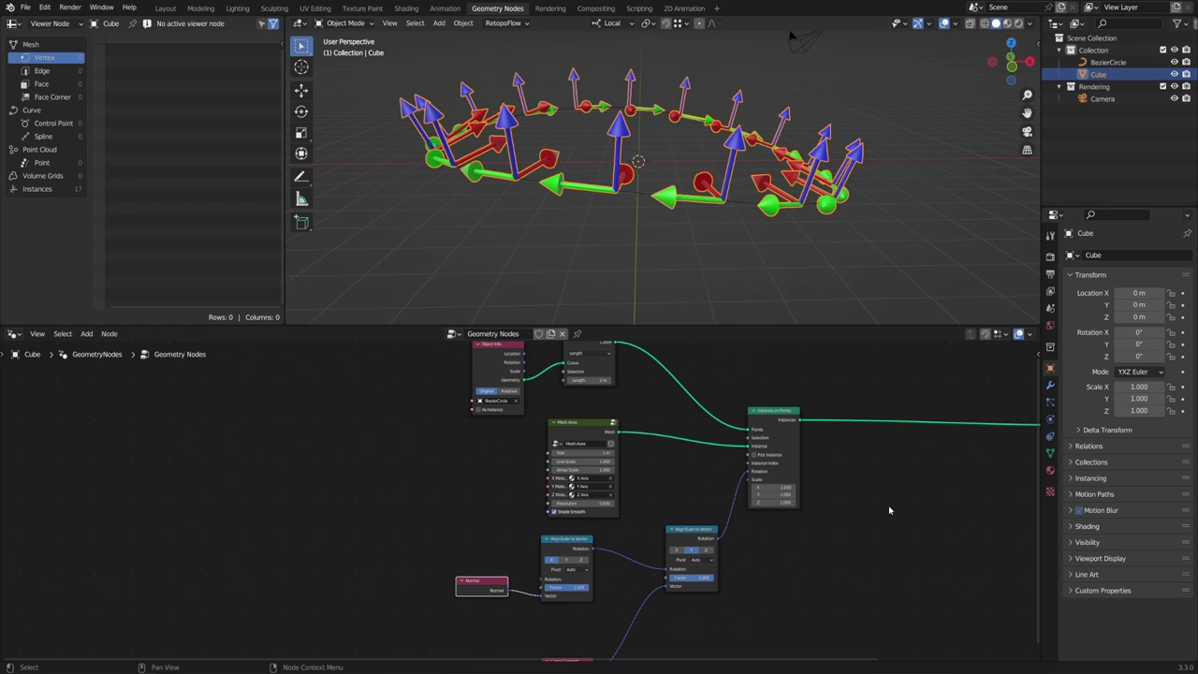
pyautogui.click(1150, 373)
pyautogui.moveTo(705, 529); pyautogui.dragTo(700, 527)
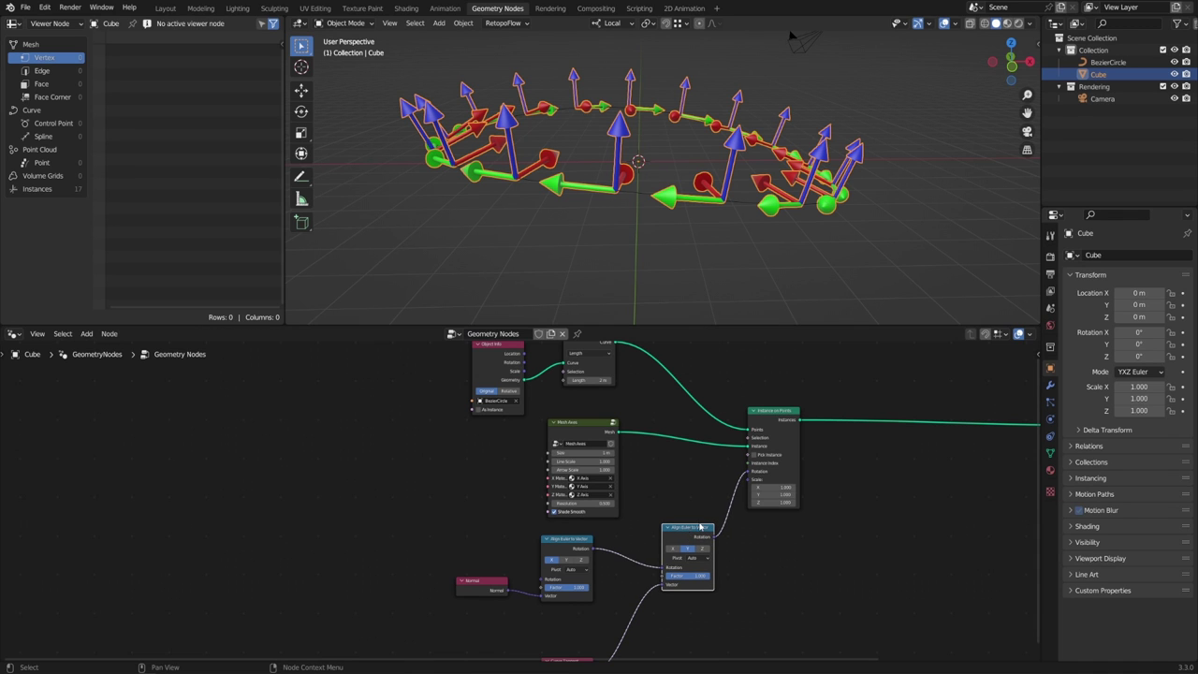
pyautogui.click(583, 540)
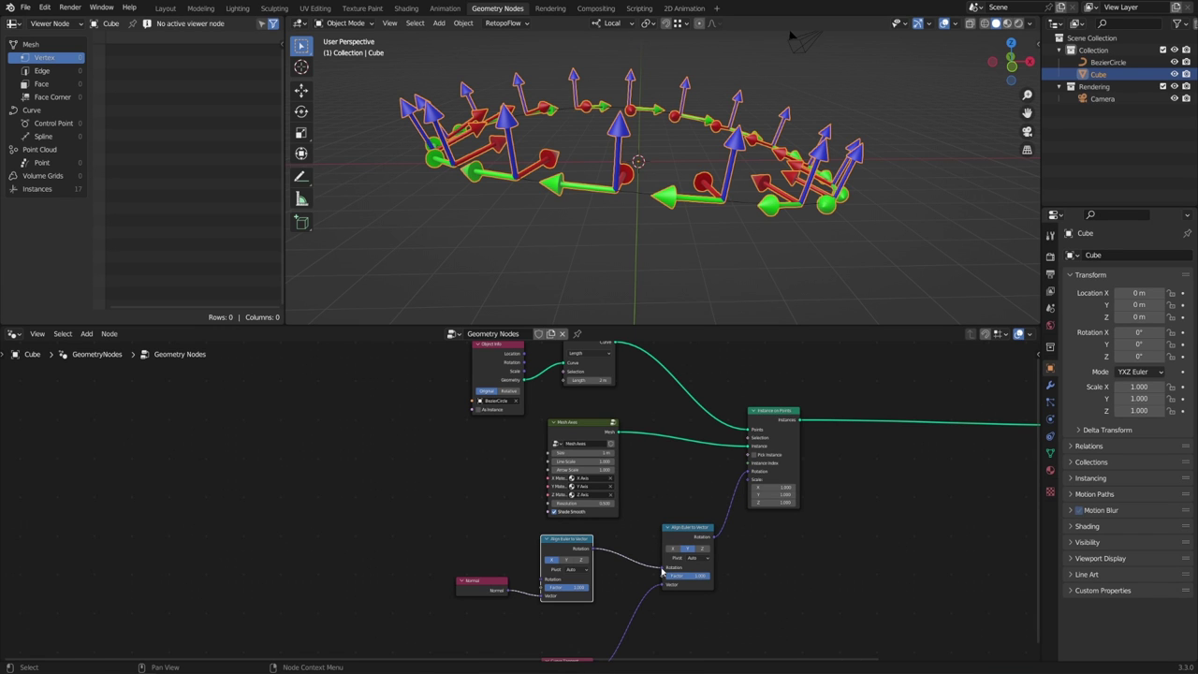
pyautogui.moveTo(662, 571); pyautogui.dragTo(644, 556)
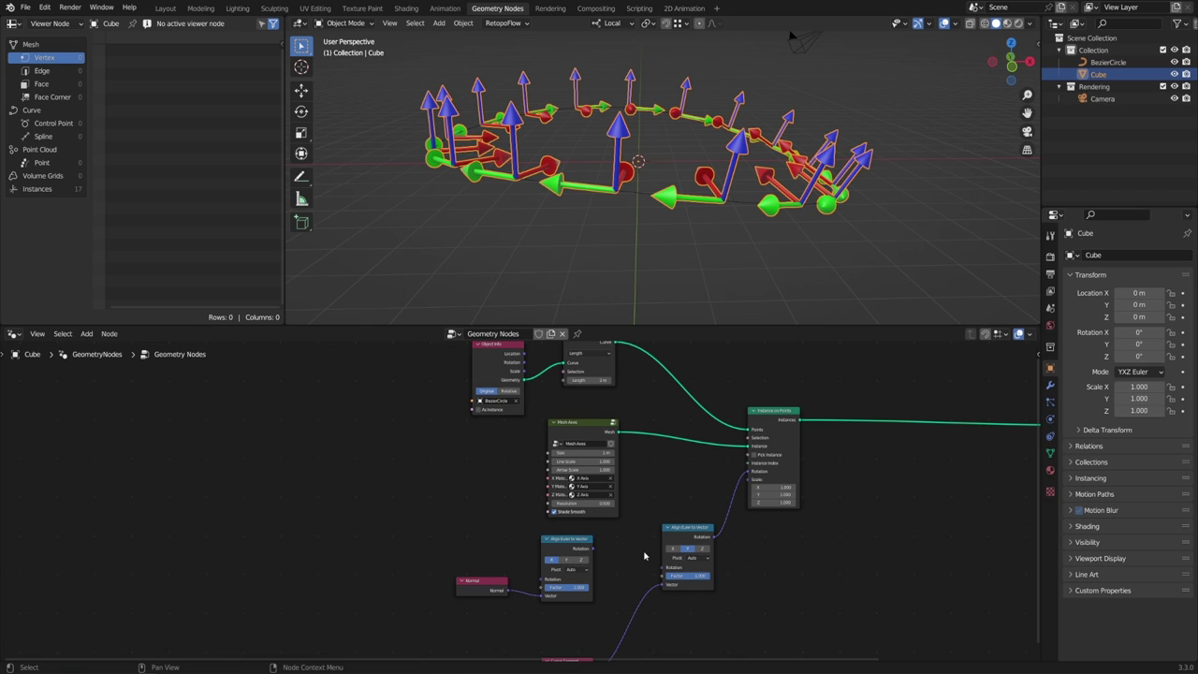
# - Set the Y-axis Align Euler to Vector node's Pivot to X and reconnect the X-axis node's Rotation output to its Rotation input
pyautogui.click(692, 558)
pyautogui.click(701, 578)
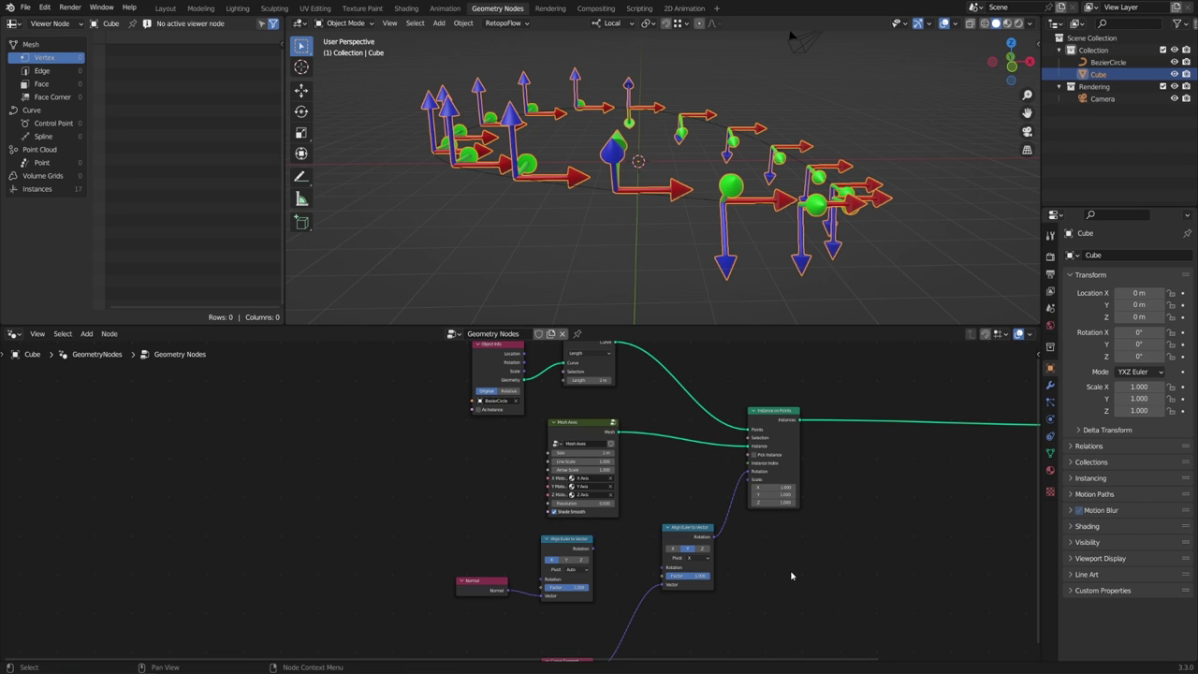
pyautogui.moveTo(593, 547); pyautogui.dragTo(667, 568)
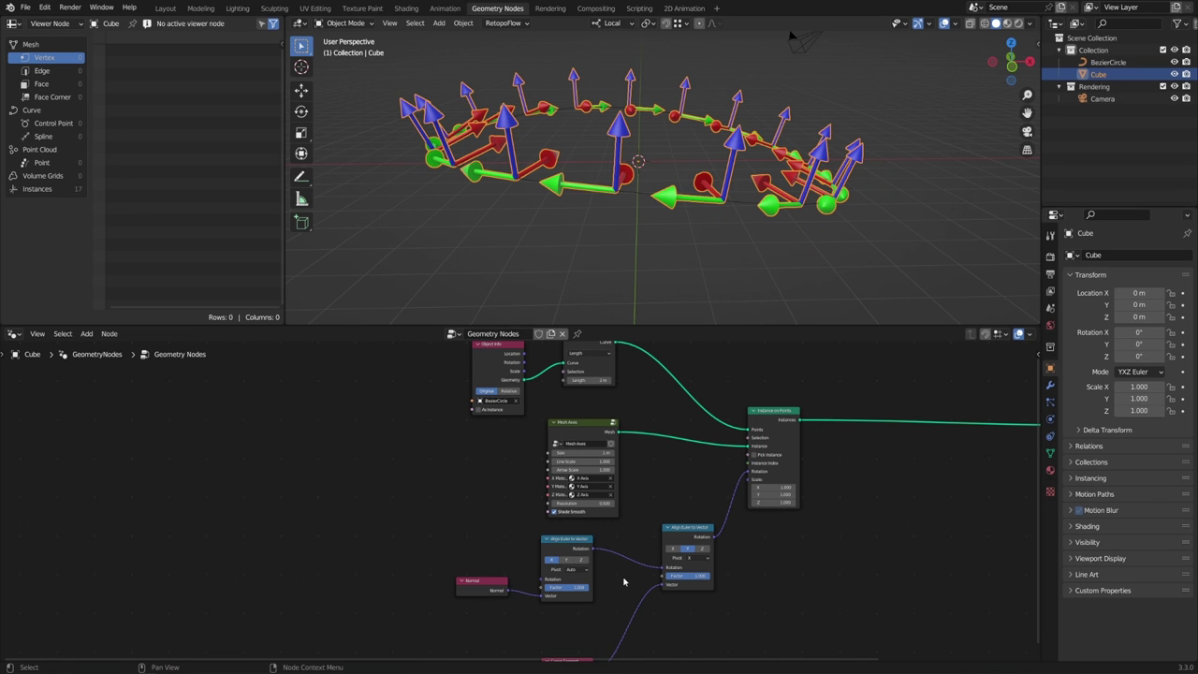